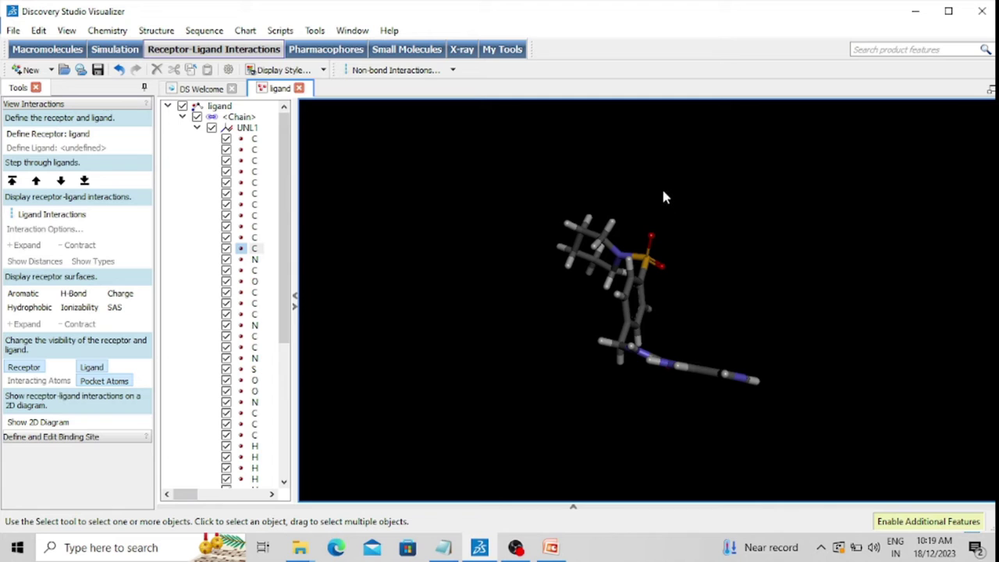
right_click_drag(631, 197, 458, 285)
right_click_drag(459, 246, 729, 424)
Switch to the Tutorial folder in File Explorer and open the ligand PDB file with Notepad.
key("alt+Tab")
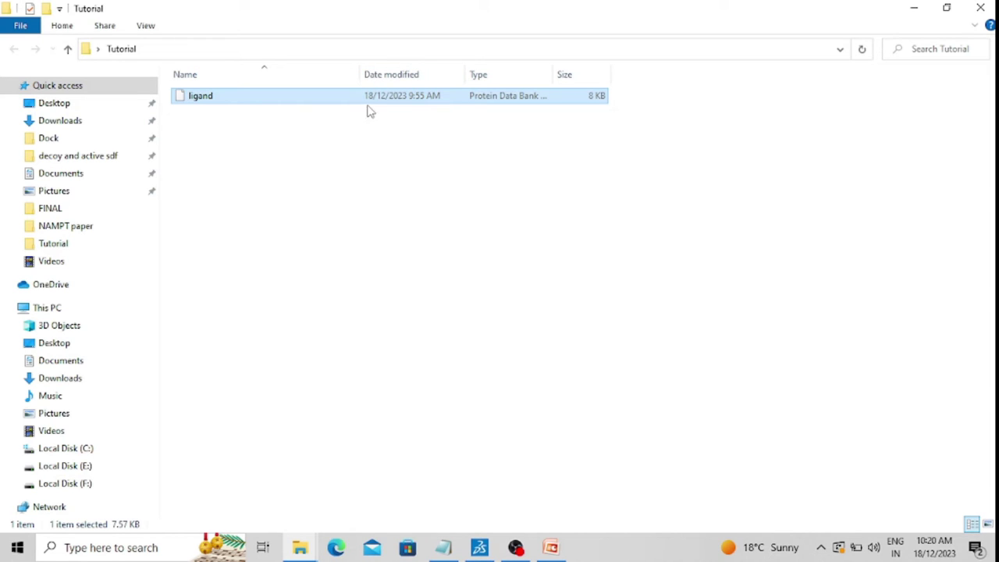
left_click_drag(373, 100, 368, 105)
right_click_drag(369, 105, 367, 102)
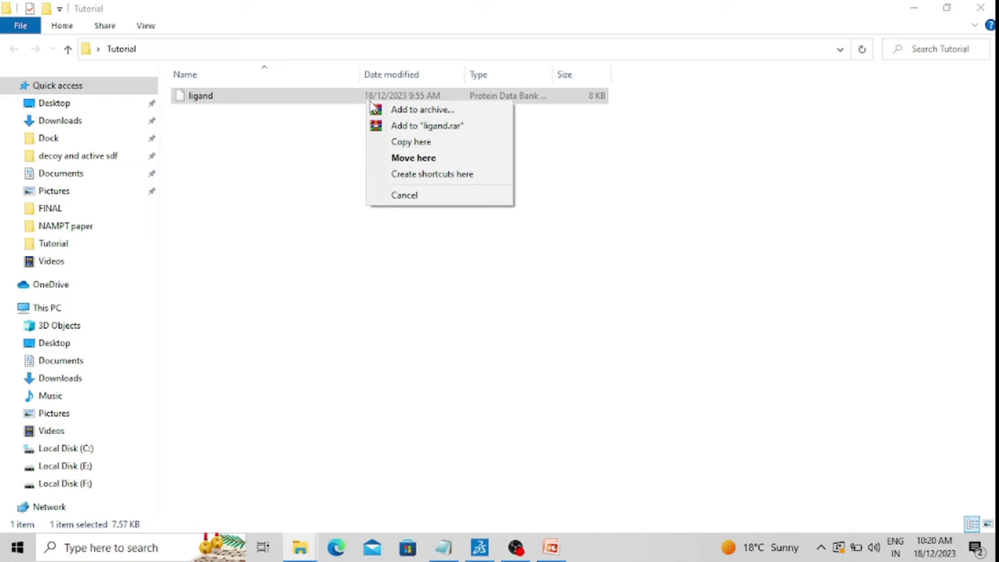
left_click(329, 108)
right_click(329, 107)
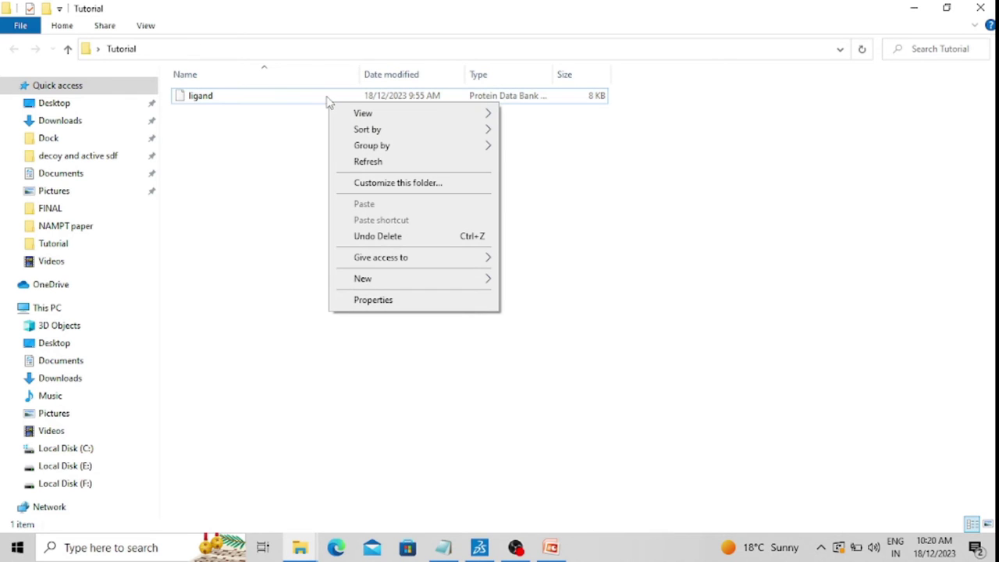
left_click(331, 100)
right_click(328, 102)
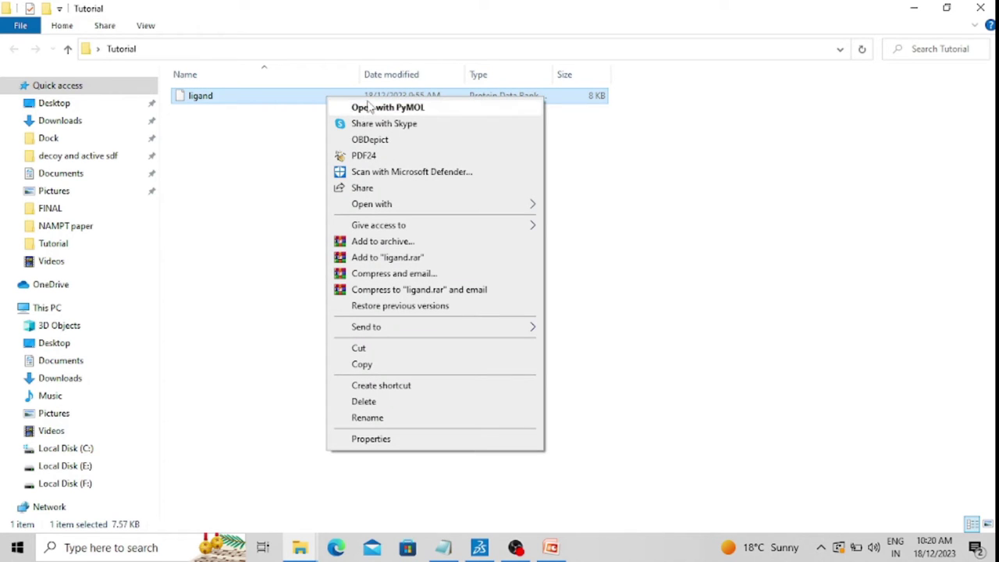
mouse_move(464, 206)
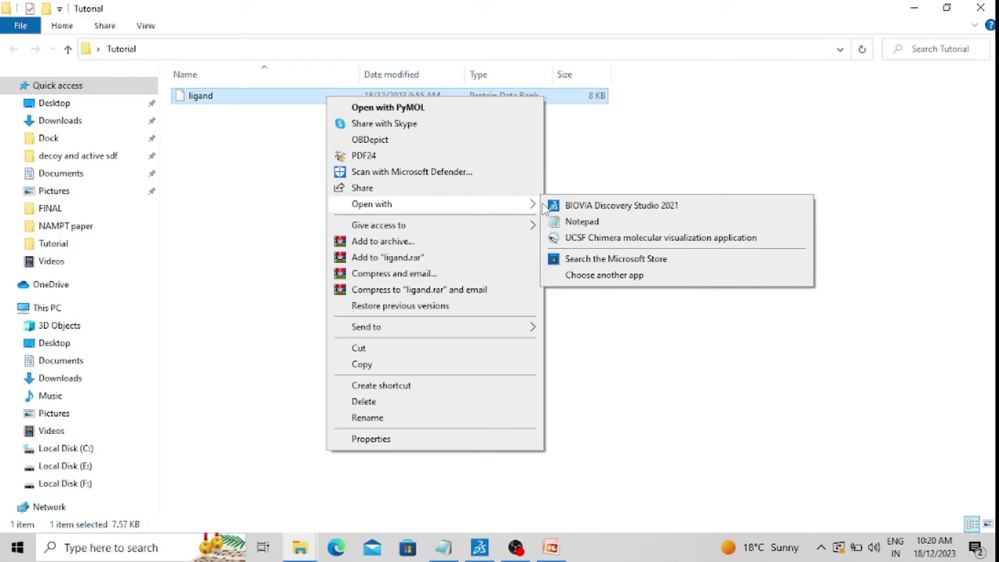
left_click(584, 222)
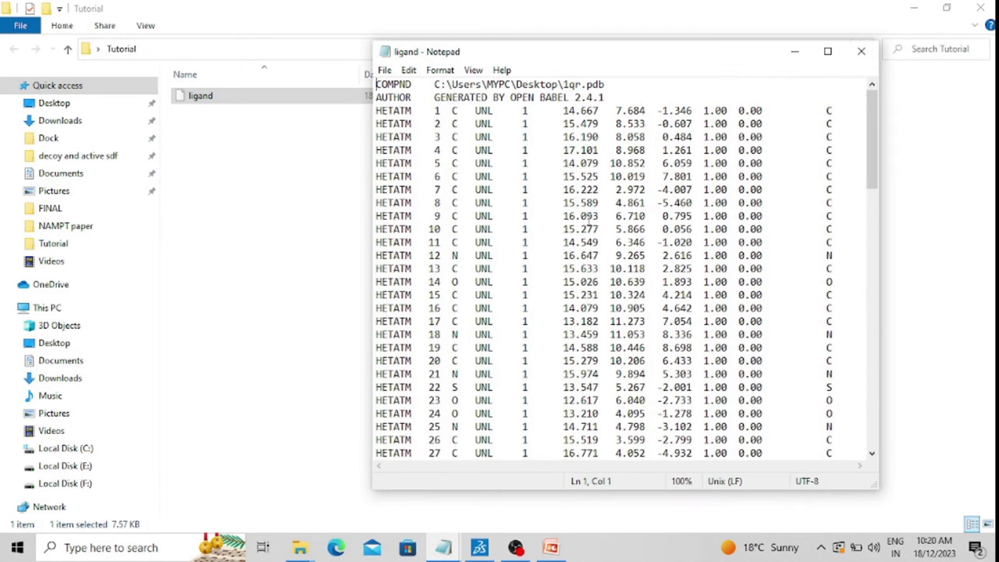
Show the ligand text file in a wider window over Discovery Studio and look through its HETATM and CONECT records.
left_click(915, 8)
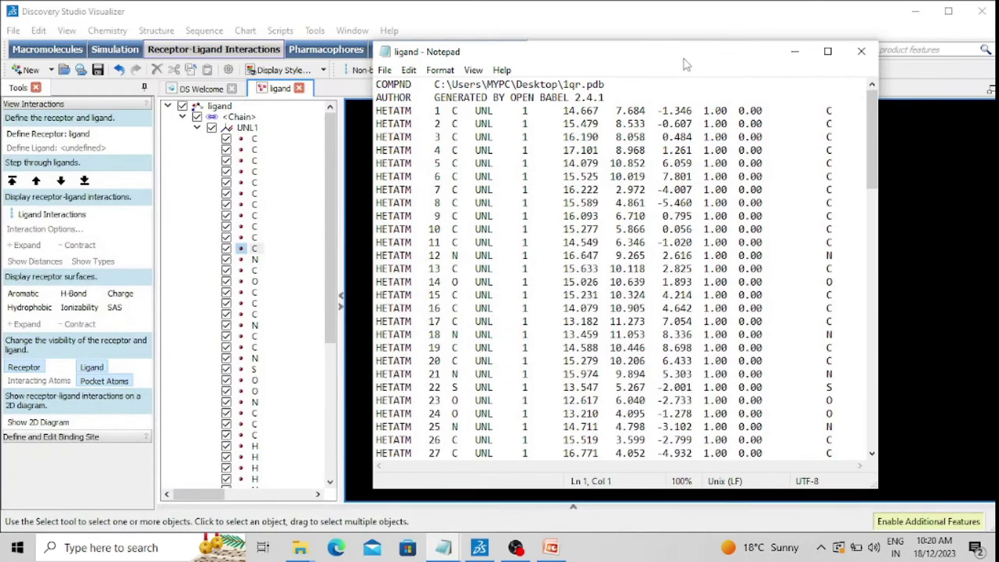
left_click_drag(675, 56, 625, 47)
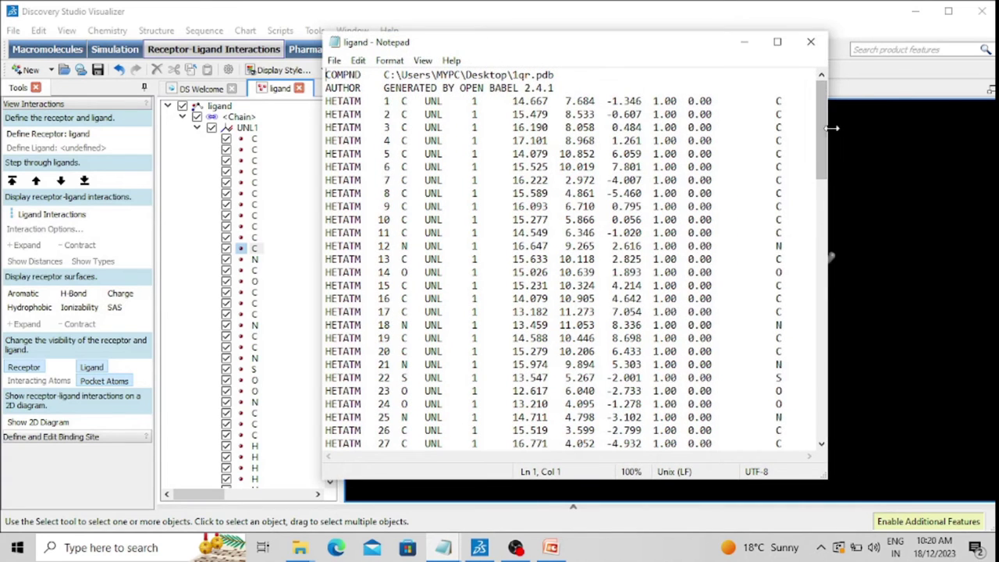
left_click_drag(832, 128, 940, 128)
scroll(740, 160, "down", 5)
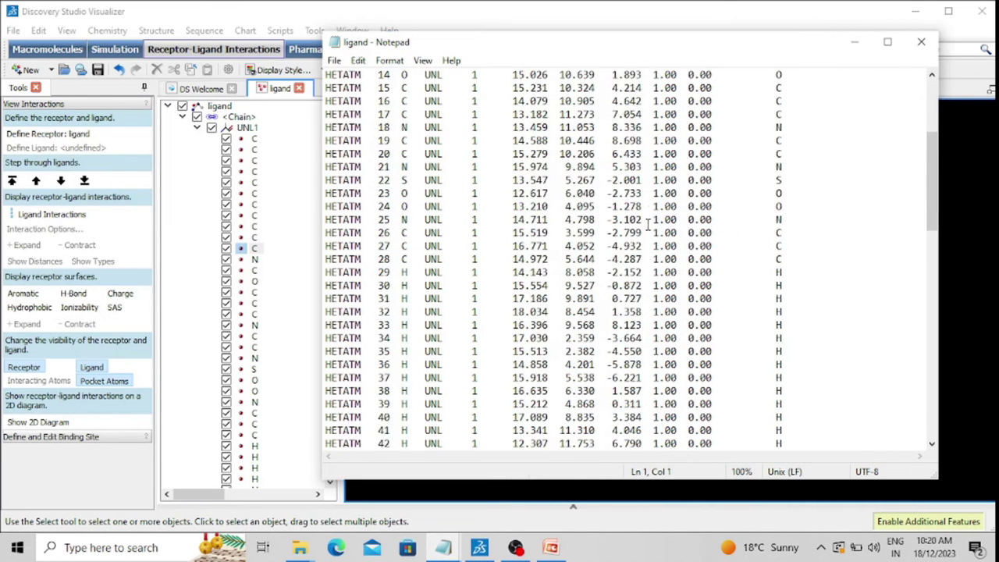
scroll(647, 224, "down", 18)
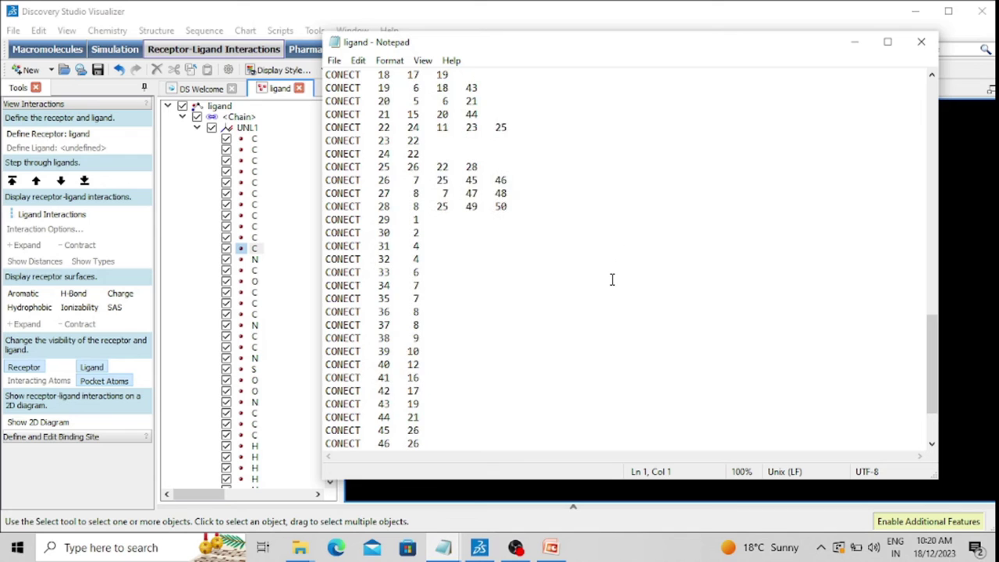
scroll(612, 280, "up", 20)
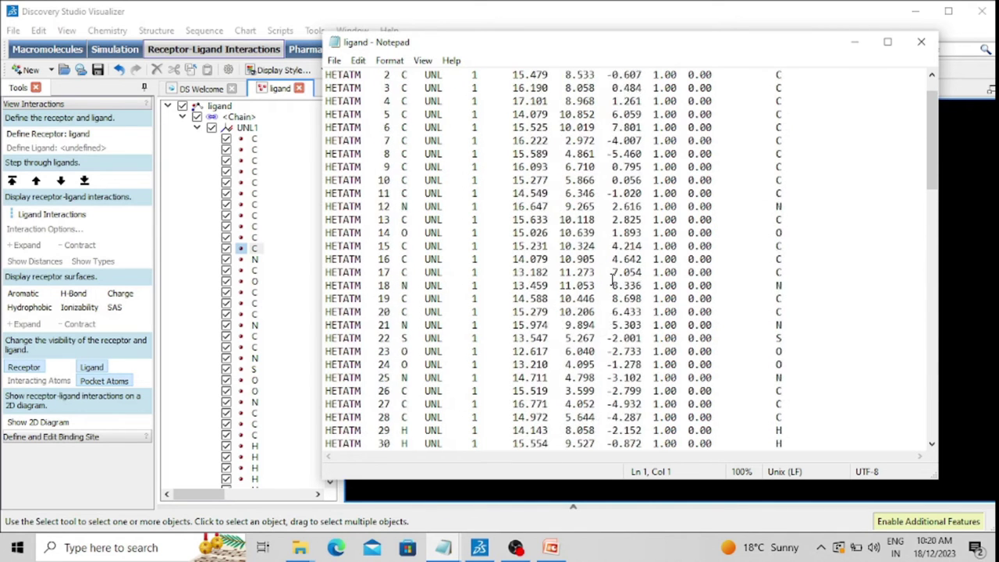
scroll(612, 279, "up", 1)
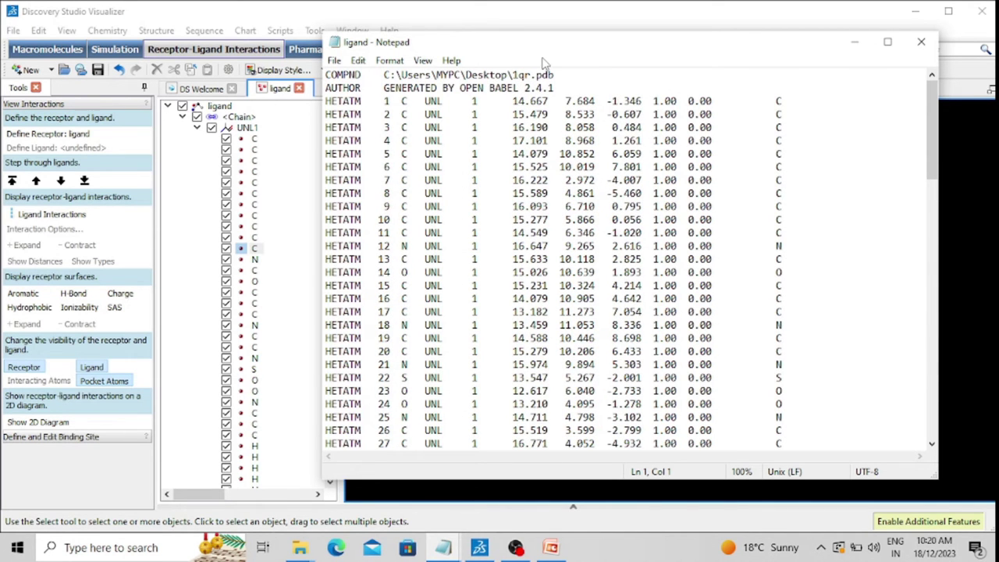
Narrow the ligand text window to view it alongside the 3D ligand, and mark the element symbol of the third atom record.
left_click_drag(549, 43, 233, 45)
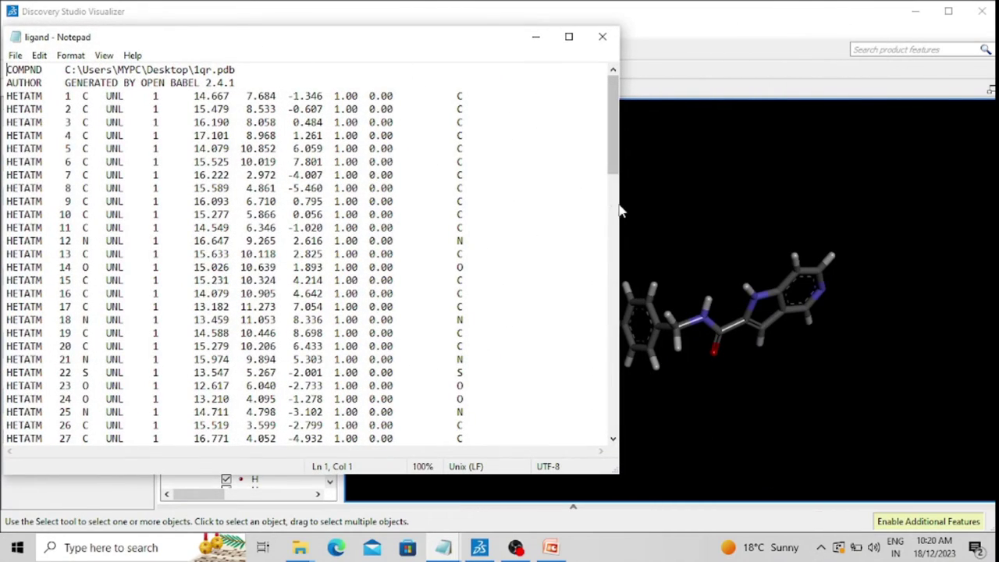
left_click_drag(614, 206, 418, 201)
mouse_move(208, 456)
left_mouse_down()
mouse_move(234, 456)
mouse_move(207, 456)
left_mouse_up()
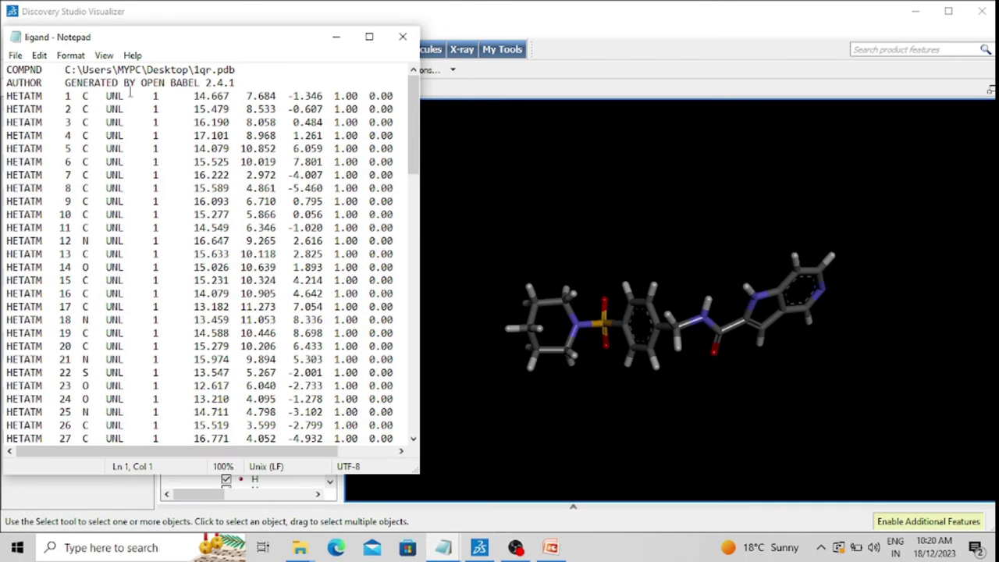
scroll(73, 99, "down", 4)
scroll(79, 155, "up", 4)
left_click_drag(83, 96, 90, 123)
left_click_drag(161, 48, 741, 55)
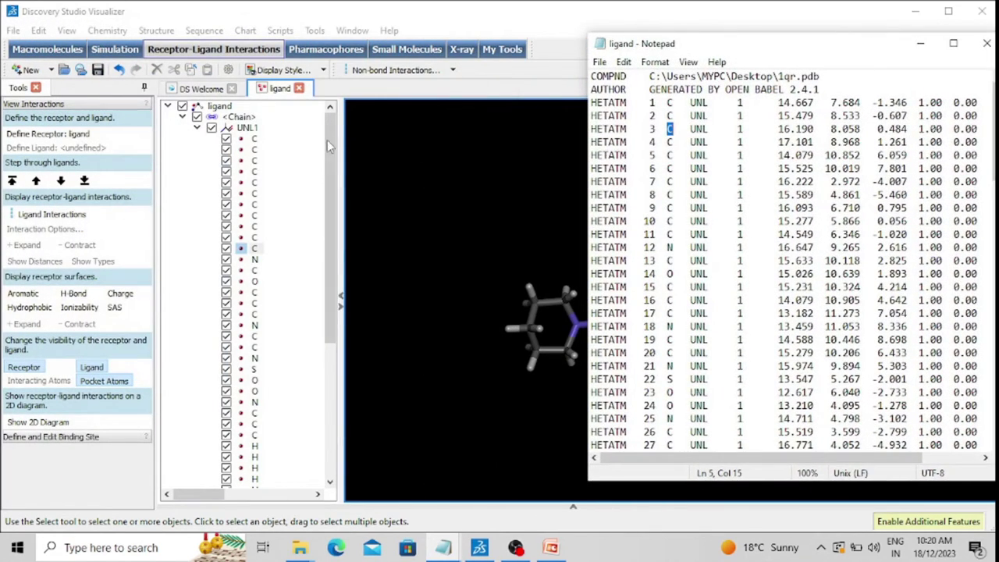
Select the first four carbon atoms of UNL1 one after another to locate each in the 3D ligand.
mouse_move(327, 140)
left_mouse_down()
mouse_move(328, 150)
mouse_move(330, 129)
left_mouse_up()
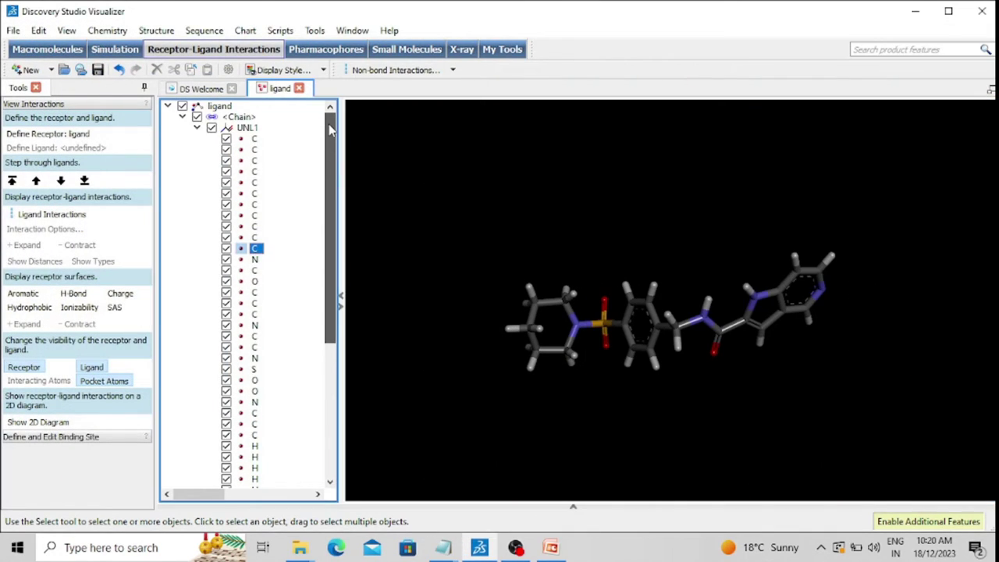
left_click(256, 141)
key("Down")
key("Down")
key("Down")
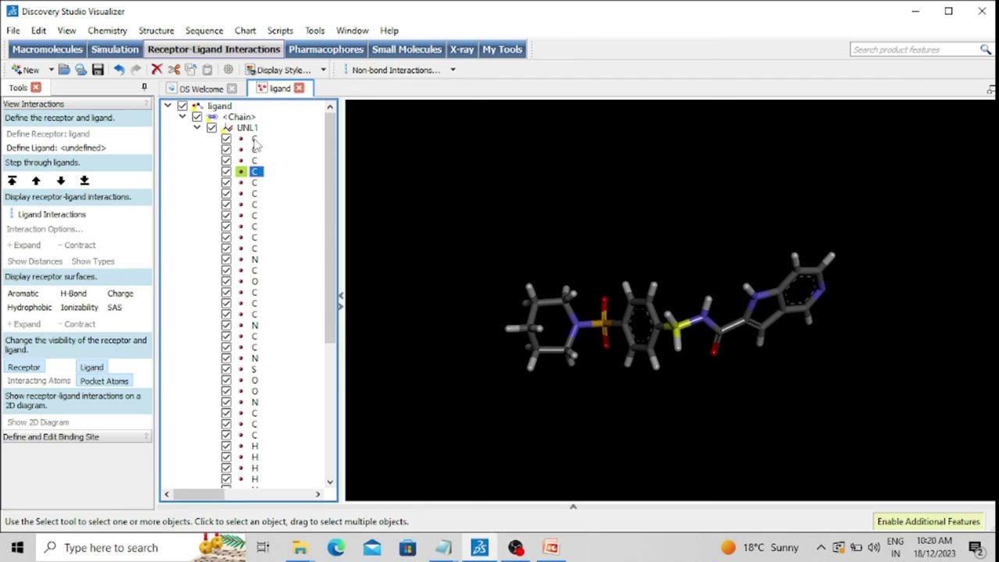
Highlight UNL1 carbons 1 to 6, carbon 11 and nitrogen 12 one by one in the 3D ligand, and clear the selection.
left_click(256, 140)
left_click(257, 151)
left_click(258, 162)
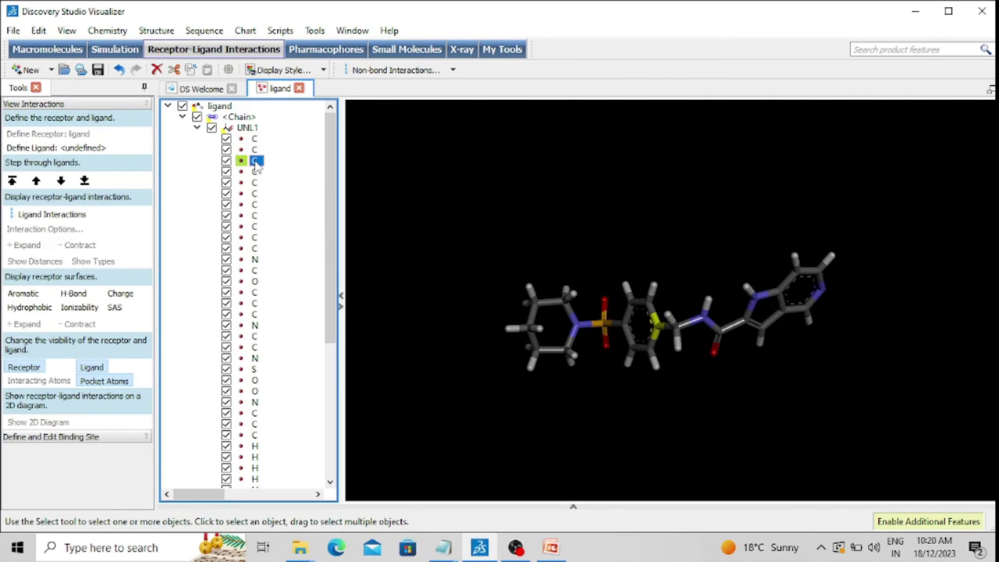
left_click(257, 172)
left_click(257, 184)
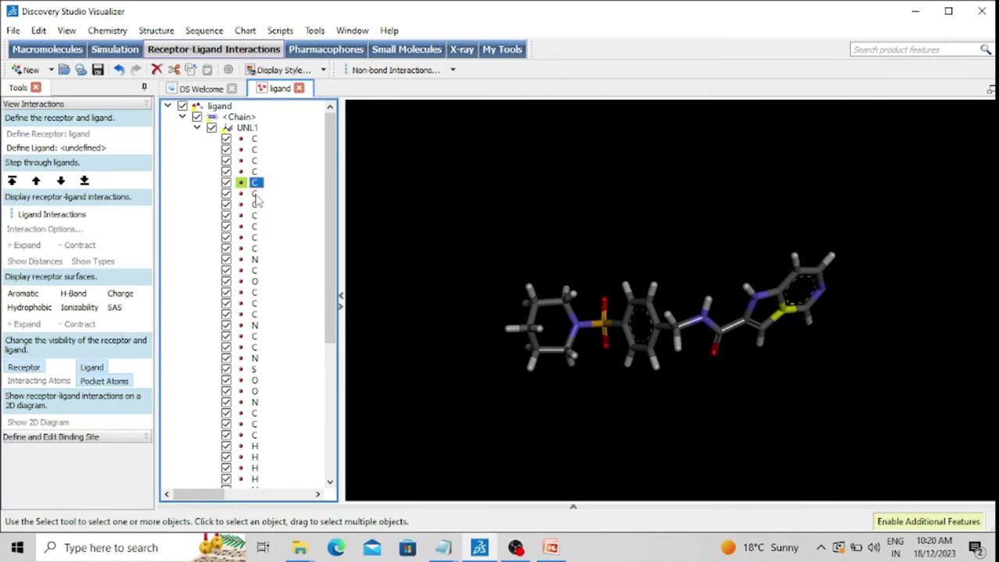
left_click(257, 195)
left_click(258, 249)
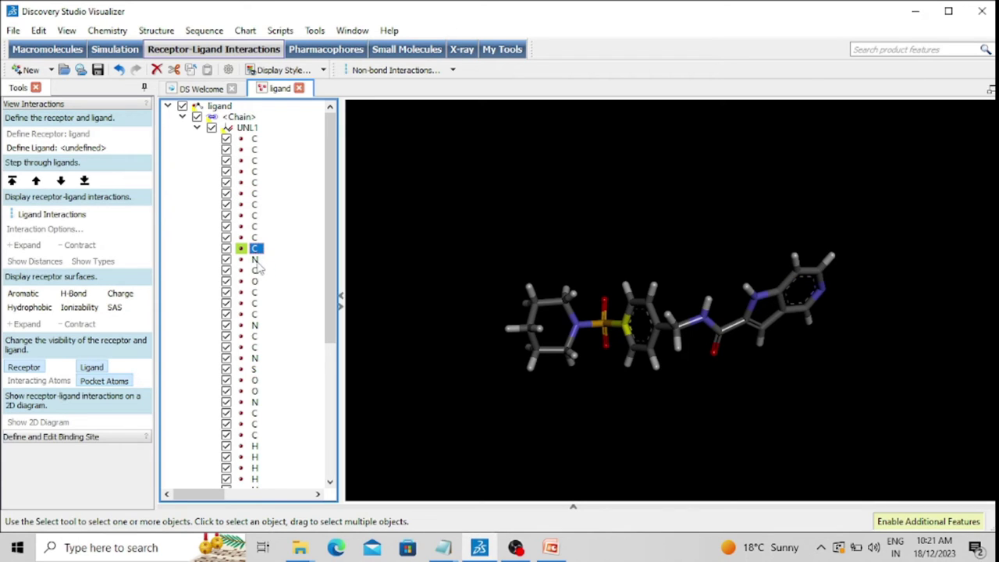
left_click(256, 260)
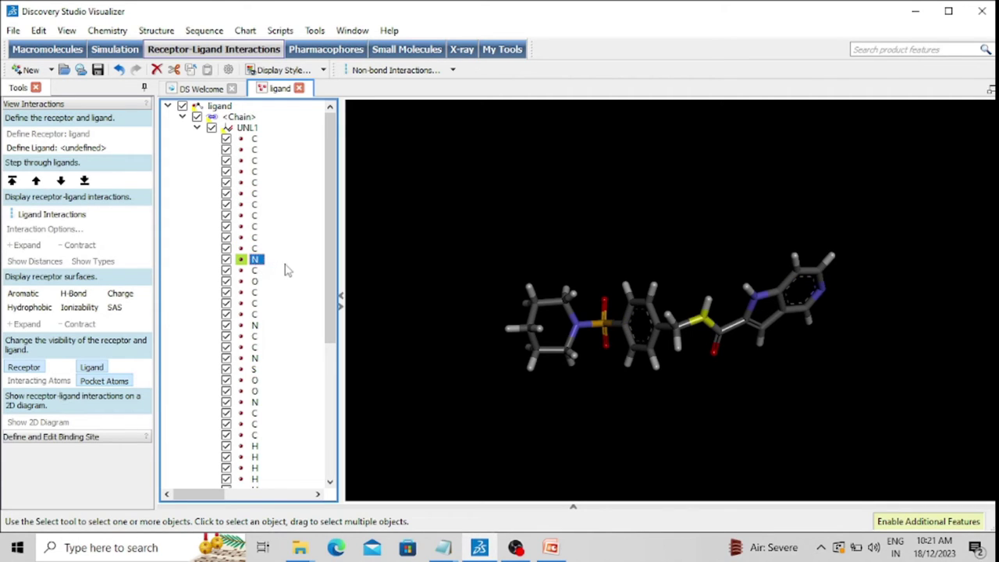
left_click(565, 266)
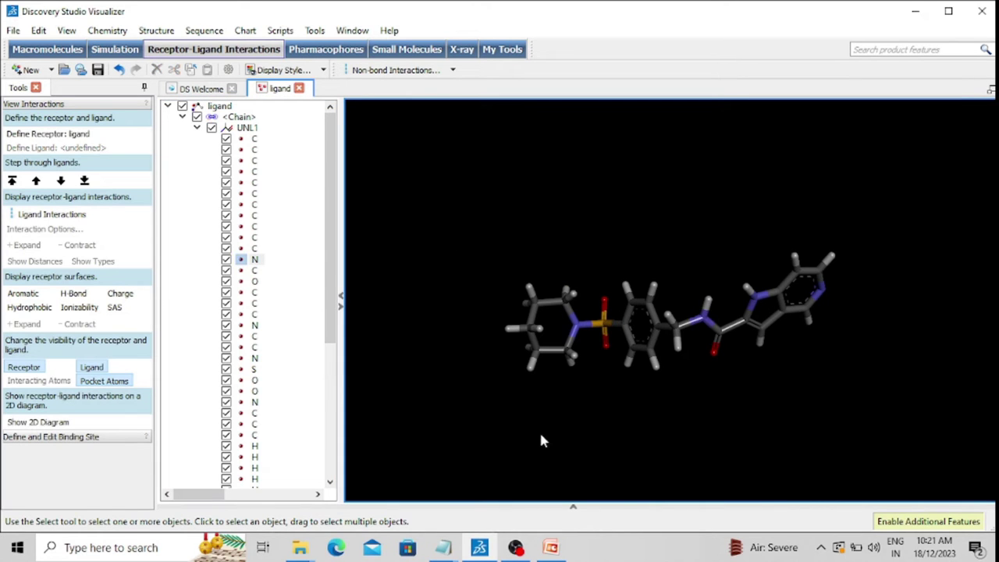
Close the duplicate ligand Notepad window and highlight atom 1's coordinates, number and element in the remaining one.
left_click(444, 549)
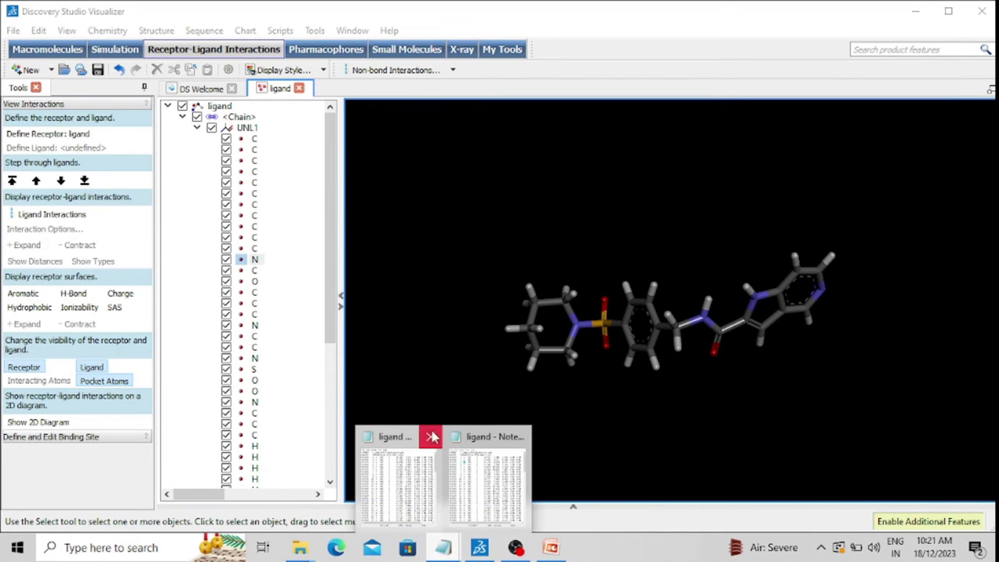
left_click(432, 438)
left_click(449, 473)
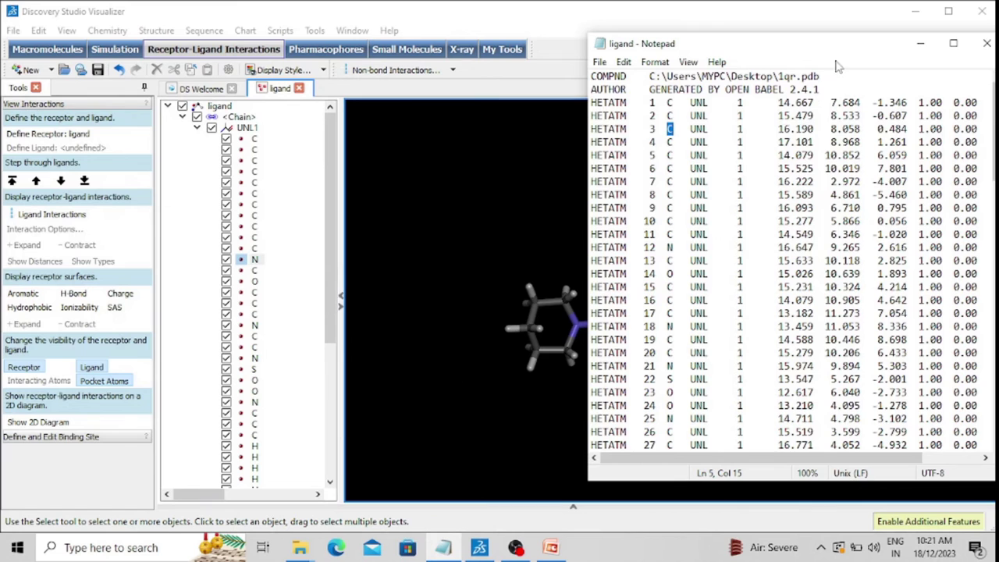
left_click_drag(843, 63, 754, 37)
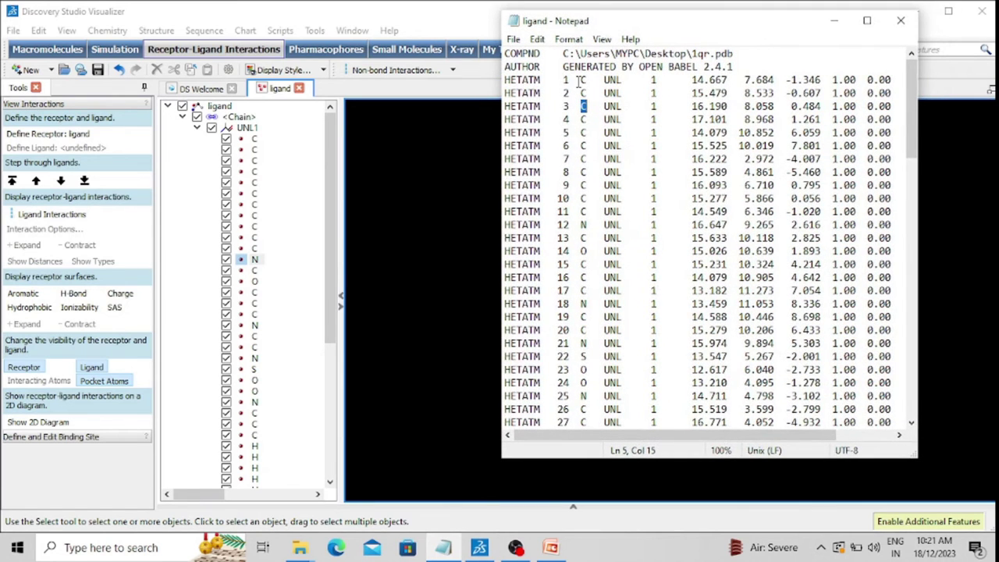
left_click_drag(586, 80, 577, 80)
left_click_drag(689, 80, 829, 81)
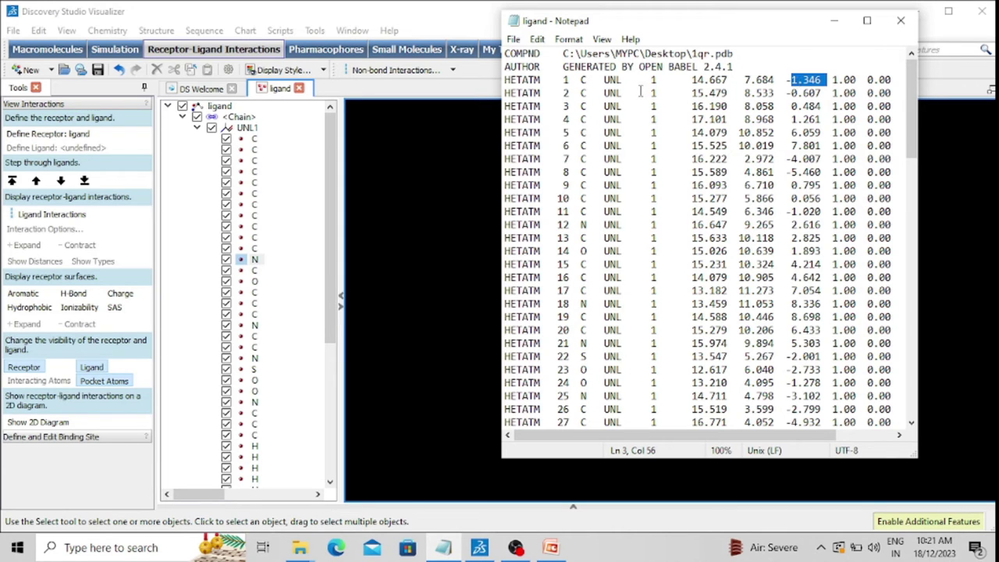
left_click_drag(593, 80, 562, 80)
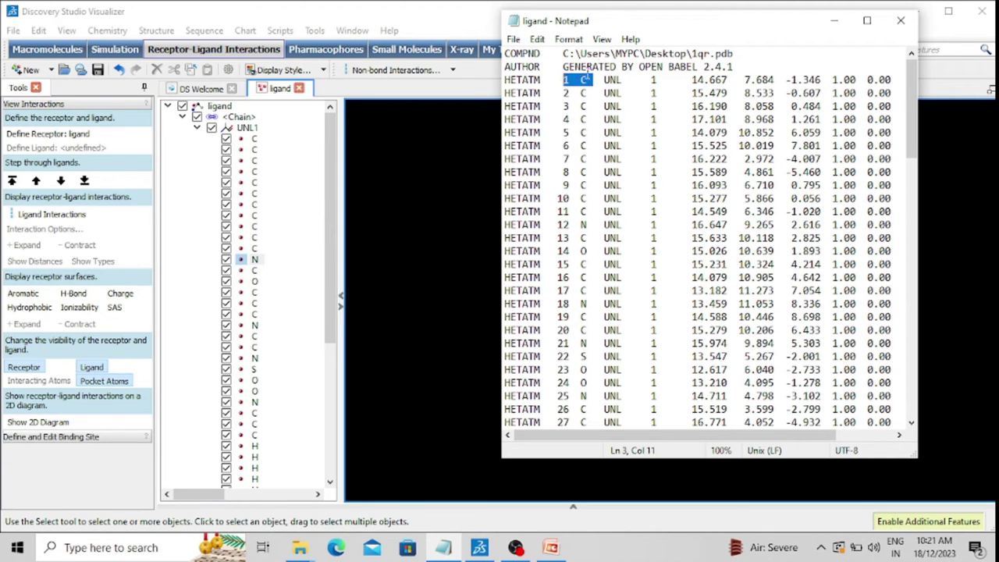
left_click_drag(672, 22, 588, 83)
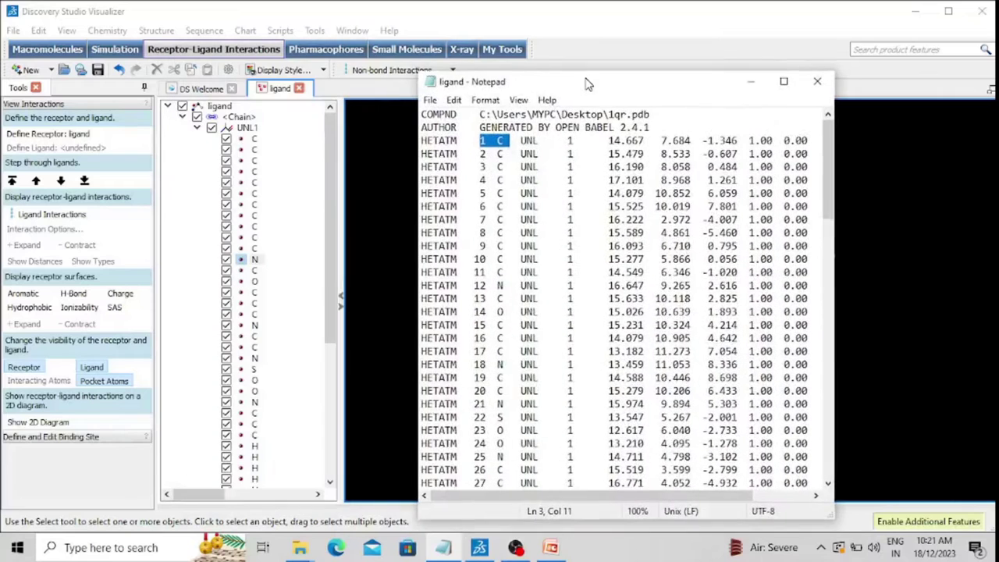
Locate UNL1 carbon atoms 1 to 4 individually in the 3D ligand, viewing the benzene ring face-on and from other angles.
left_click(256, 139)
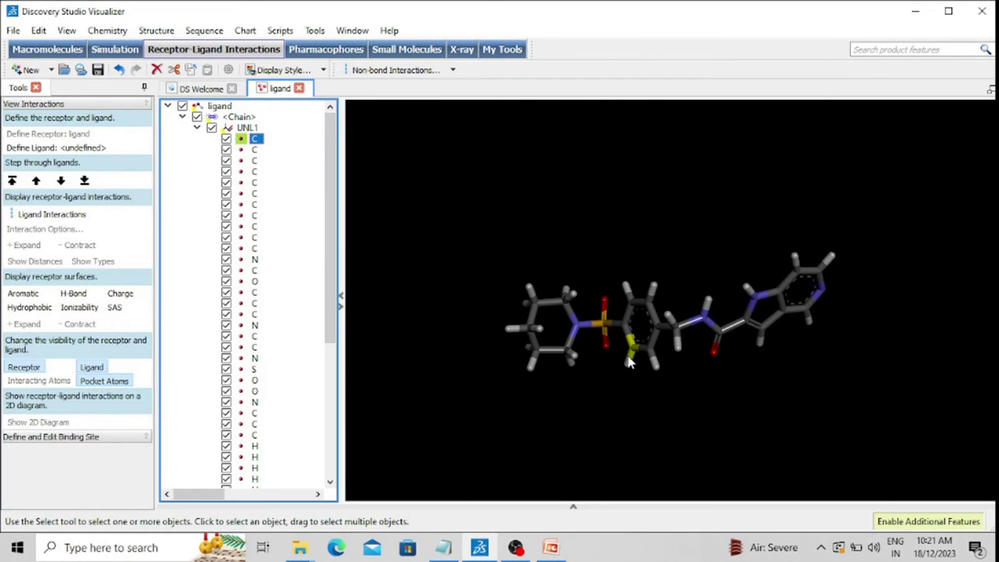
middle_click_drag(647, 384, 606, 166)
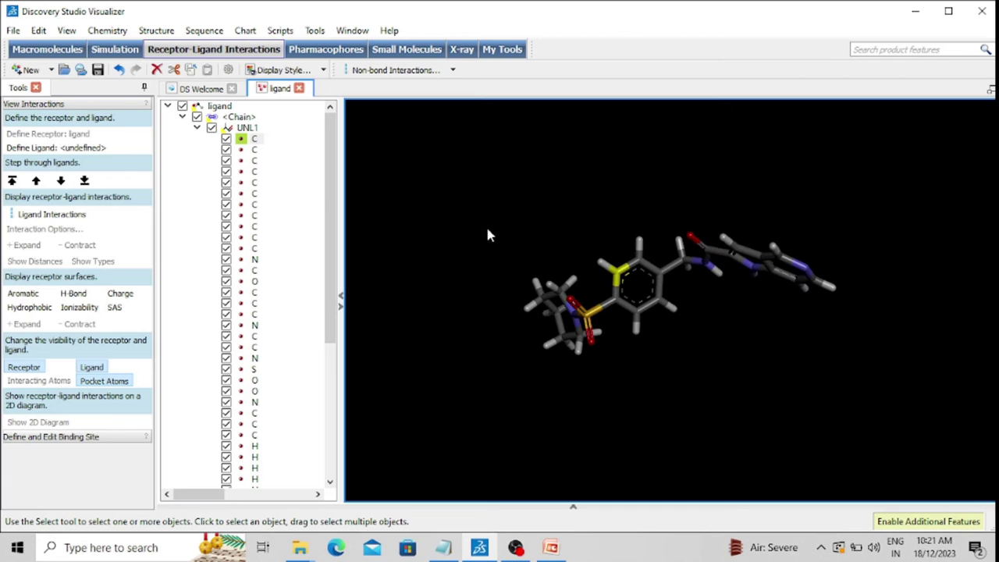
left_click(252, 150)
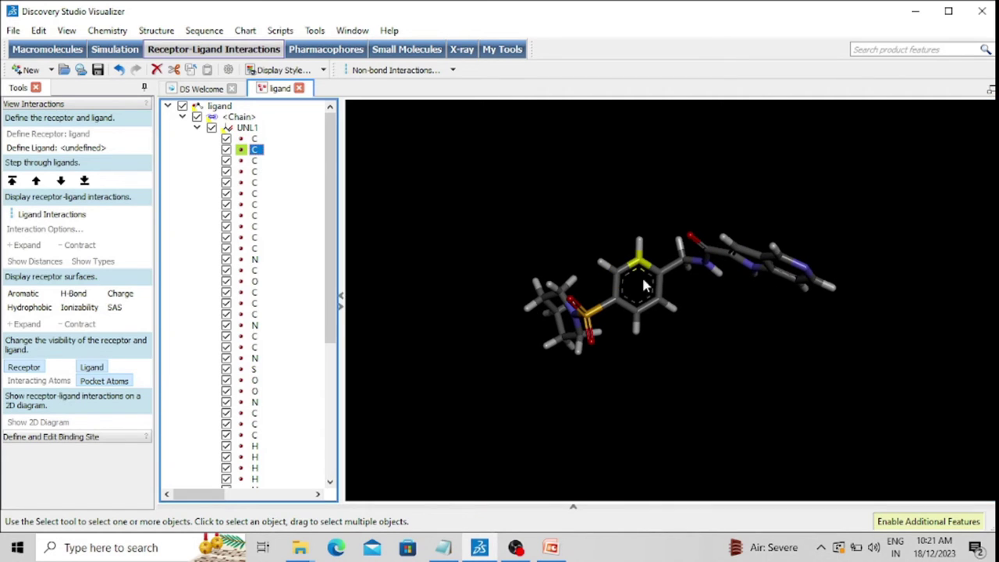
left_click(253, 161)
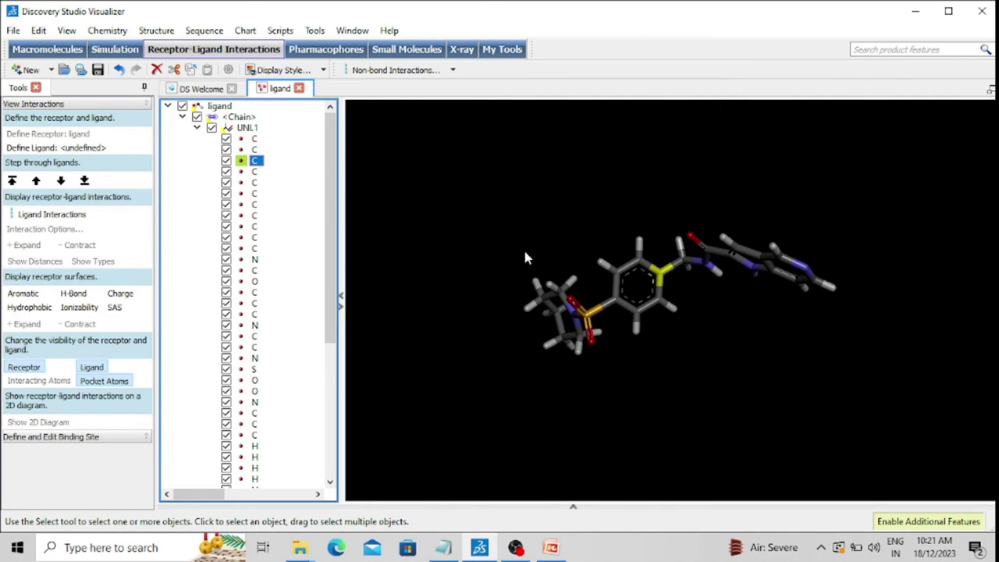
left_click(249, 172)
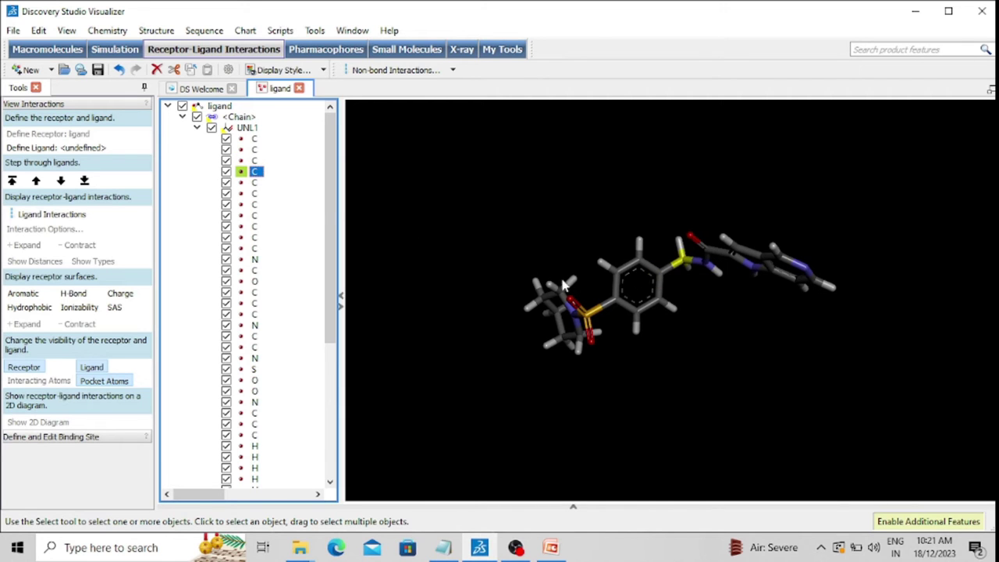
right_click_drag(636, 205, 728, 406)
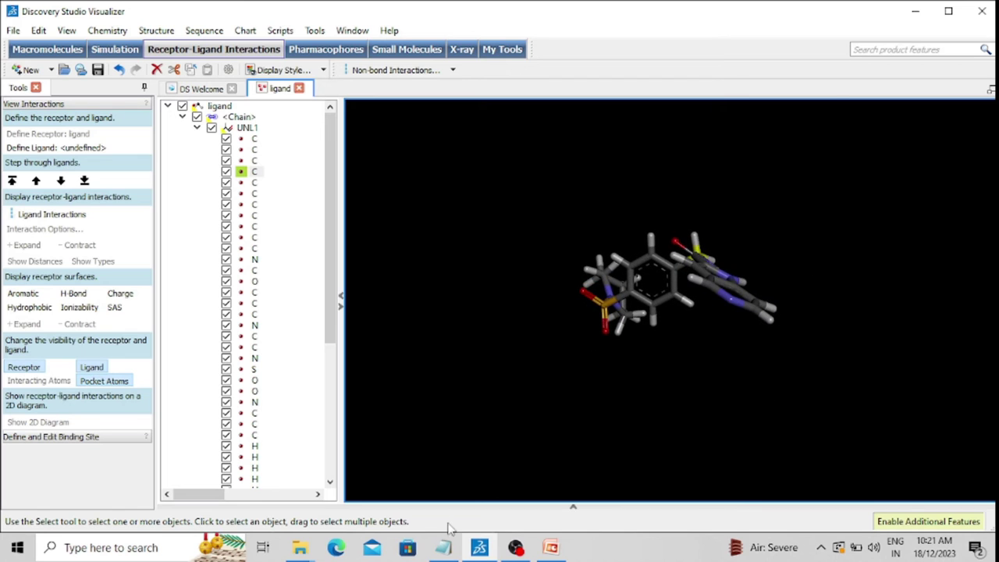
Bring the ligand Notepad file forward, widen it, highlight atom 1's x, y and z coordinates, and place it beside the 3D structure.
left_click(444, 547)
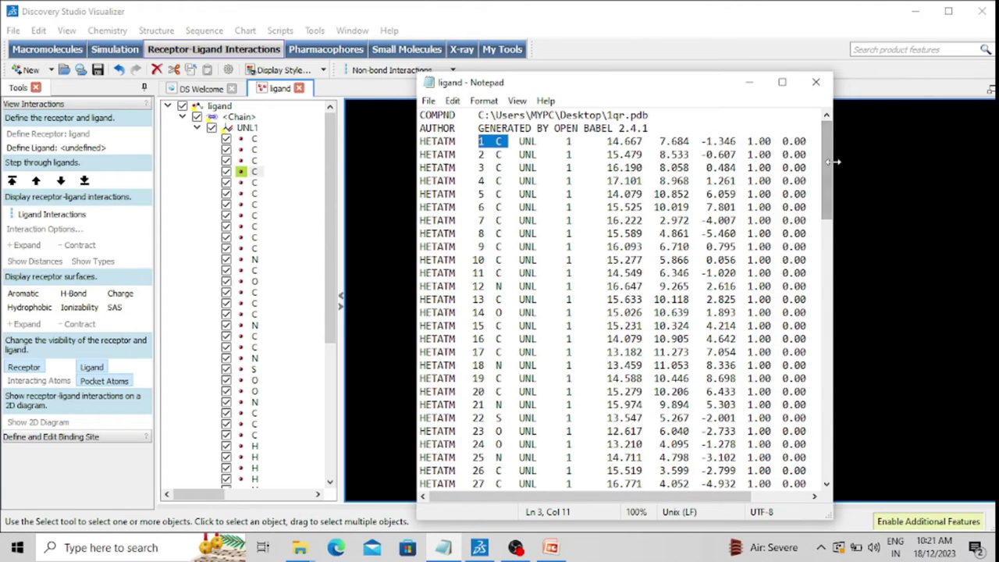
left_click_drag(833, 162, 907, 161)
left_click(742, 142)
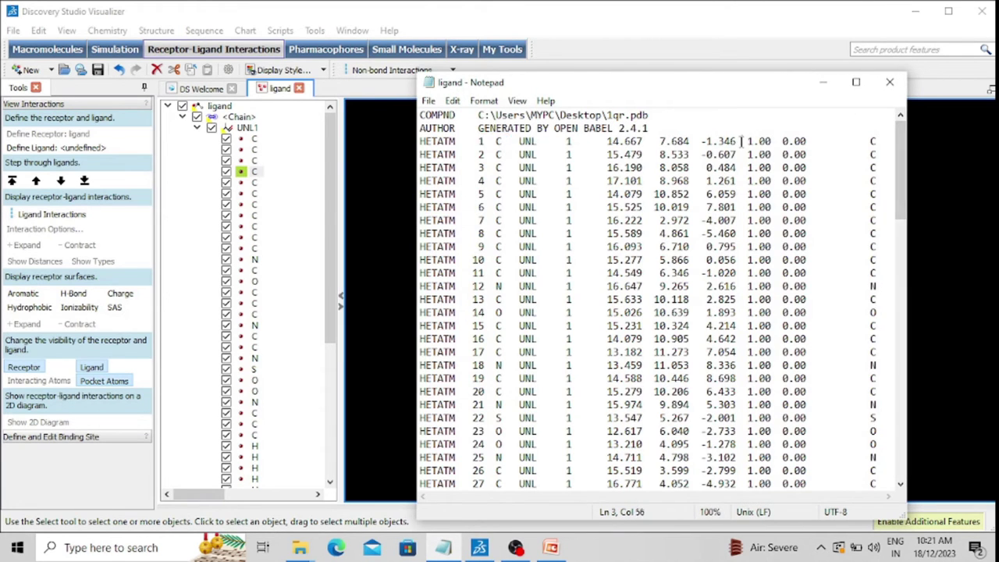
left_click_drag(742, 142, 610, 147)
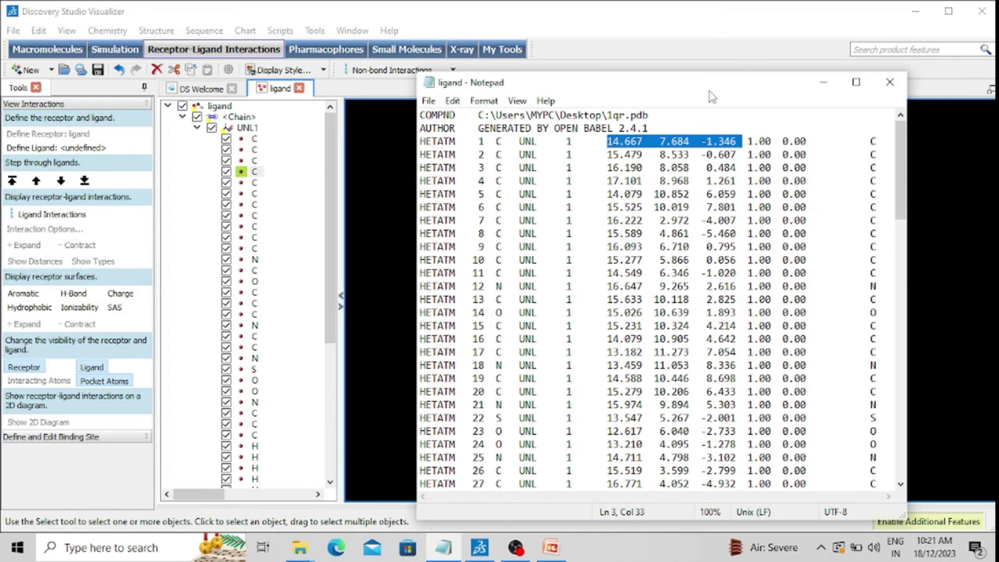
left_click_drag(710, 92, 367, 255)
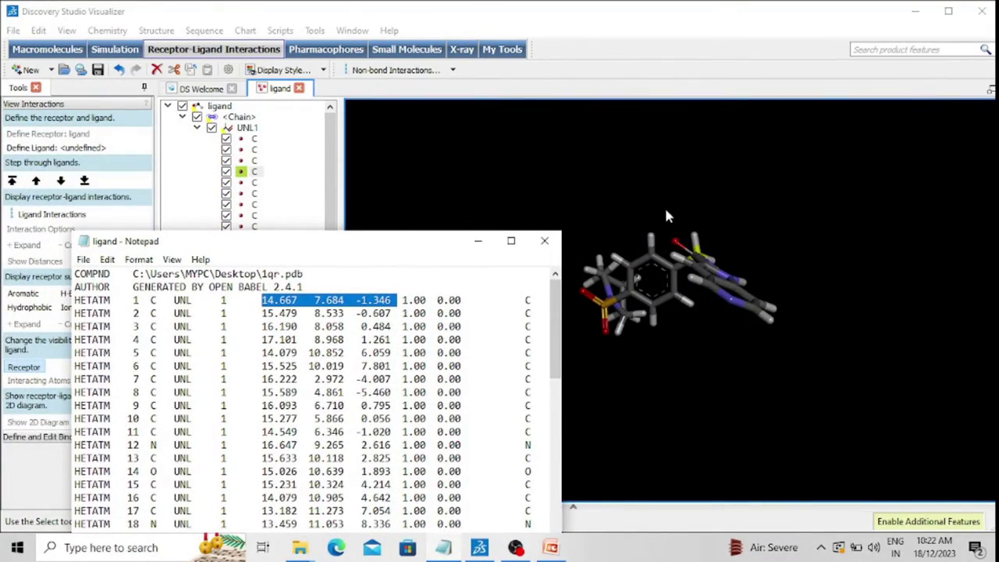
Return to Discovery Studio, clear the carbon atom selection, and examine the whole 3D ligand from several angles.
left_click(701, 209)
right_click_drag(700, 208, 769, 334)
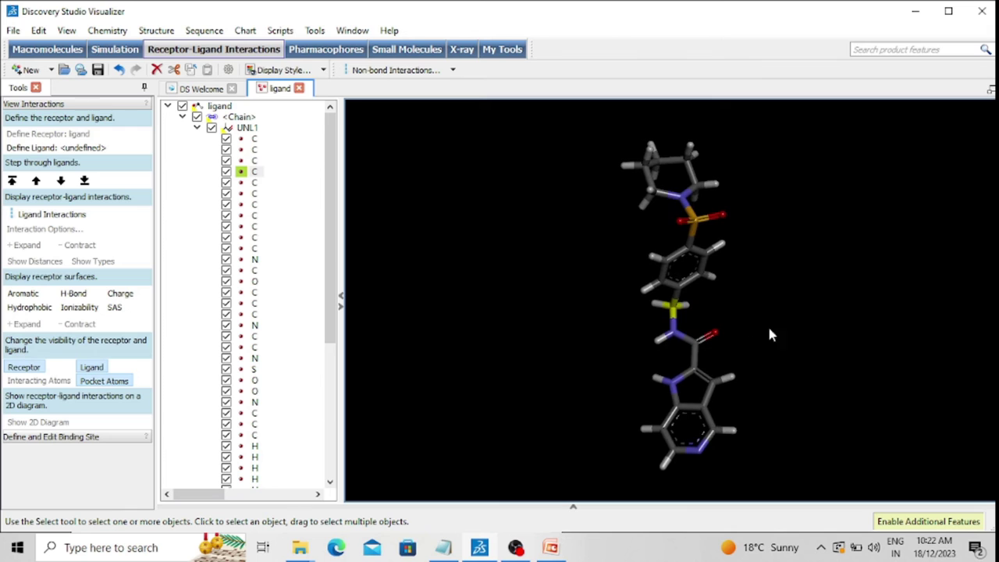
left_click(818, 319)
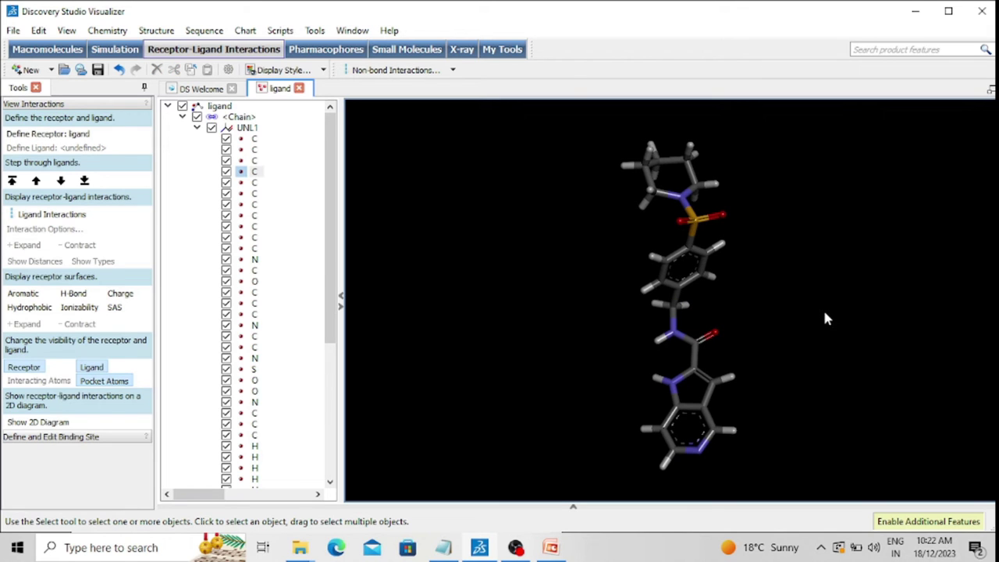
right_click_drag(807, 249, 529, 334)
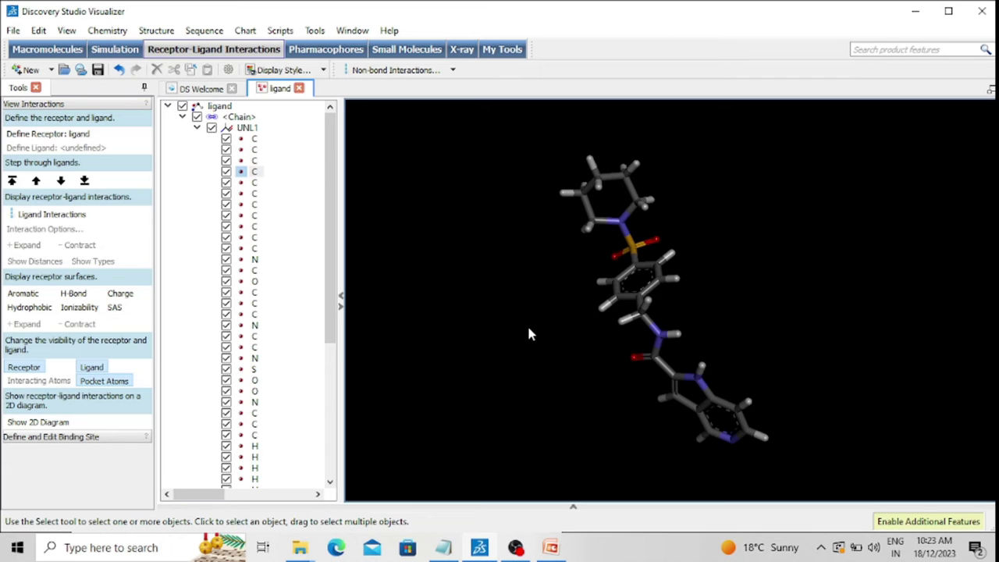
right_click_drag(603, 275, 556, 353)
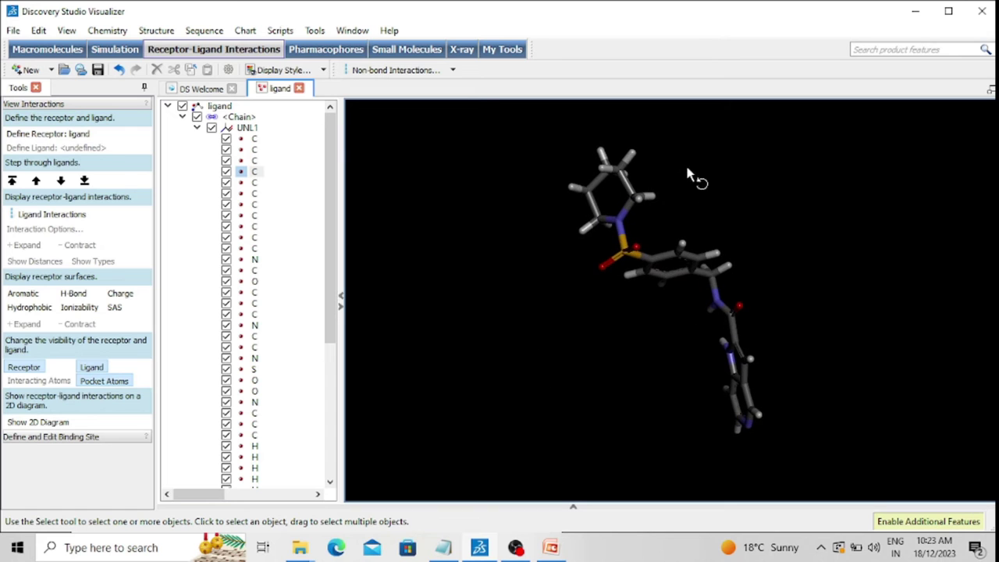
right_click_drag(687, 167, 548, 307)
left_click_drag(547, 332, 563, 279)
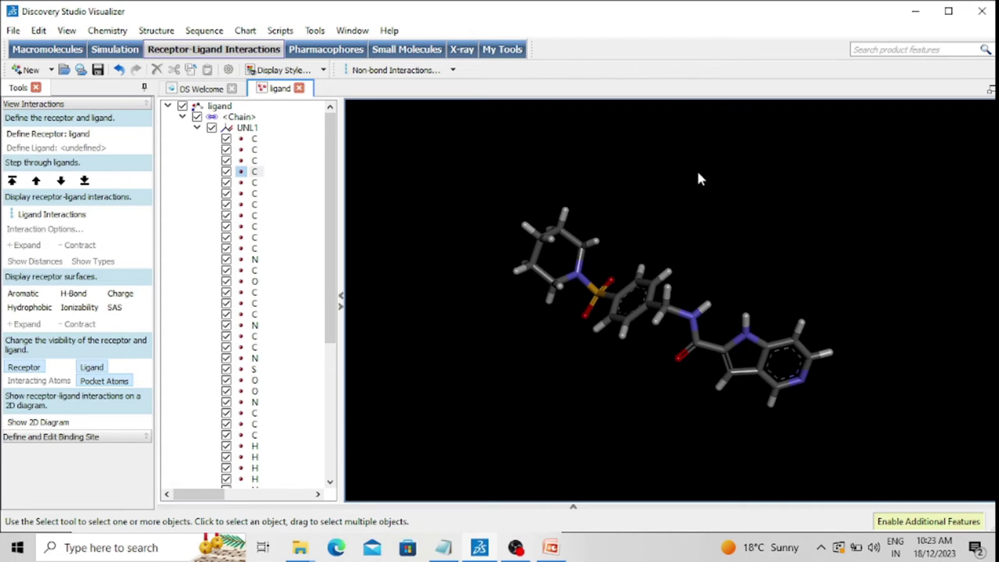
right_click_drag(699, 179, 668, 341)
right_click_drag(755, 318, 790, 263)
right_click_drag(776, 307, 559, 211)
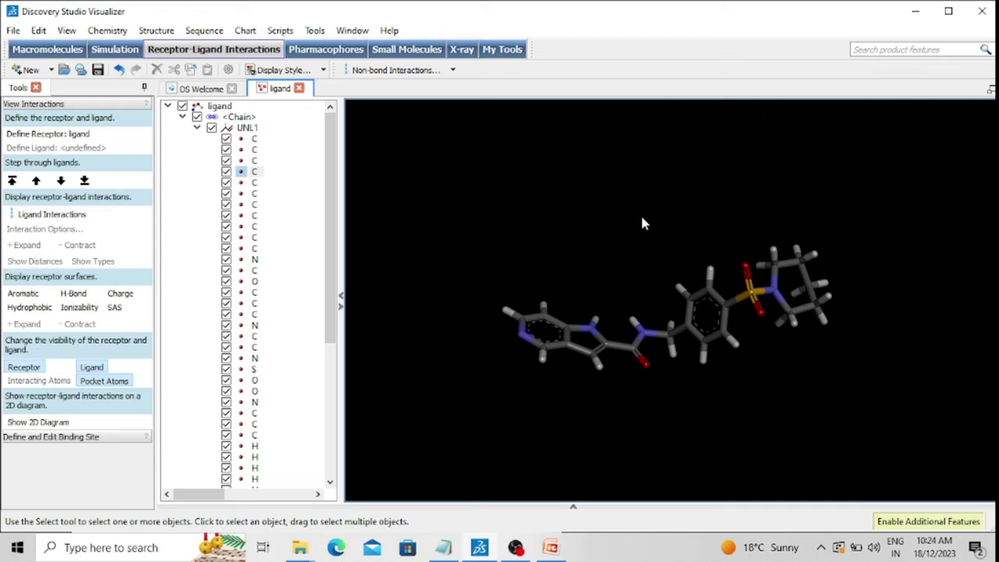
left_click_drag(559, 207, 661, 351)
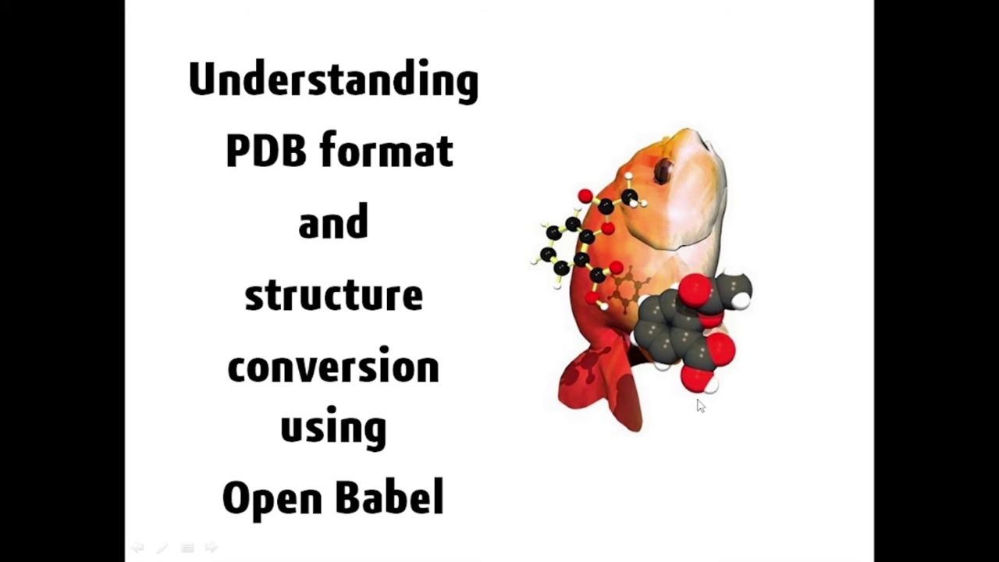
In Chrome, search Google for "openbabel" and open the SourceForge Open Babel download page.
left_click(398, 326)
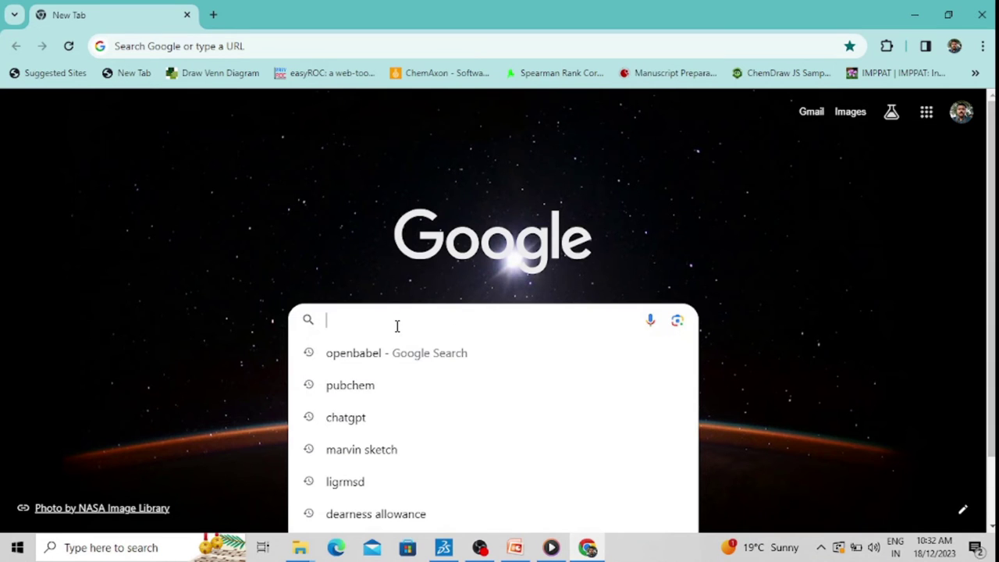
type("openbabel")
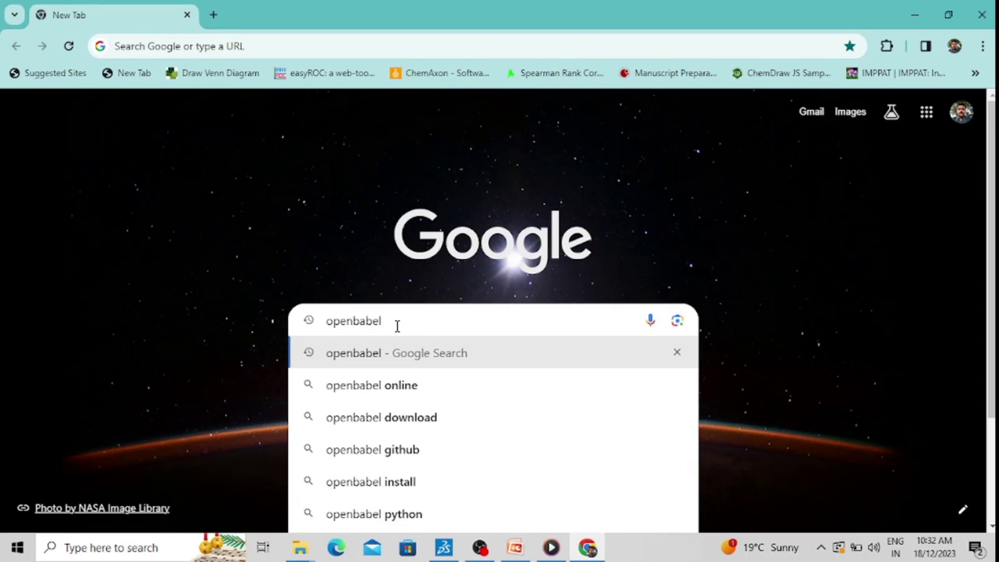
key("Return")
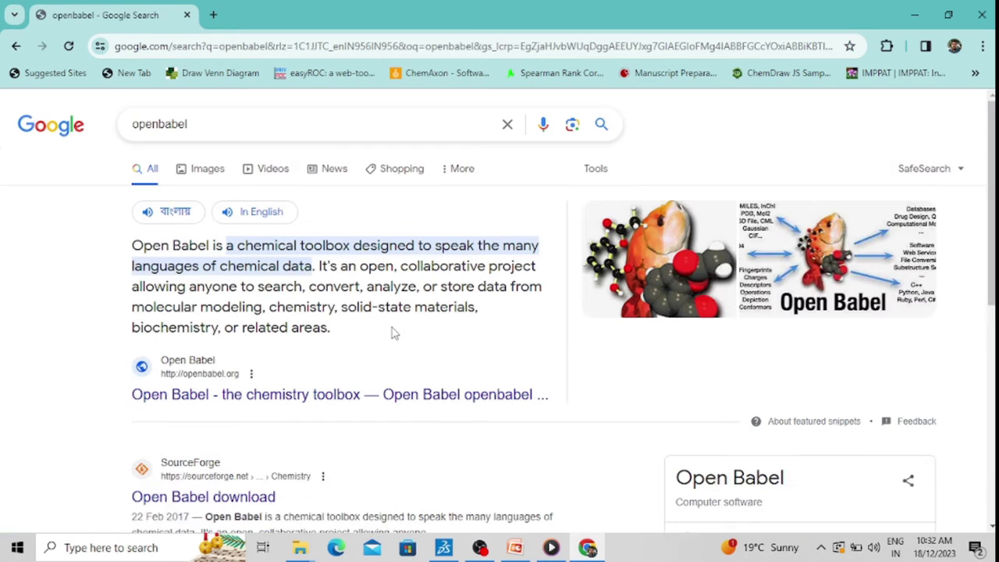
scroll(482, 232, "down", 4)
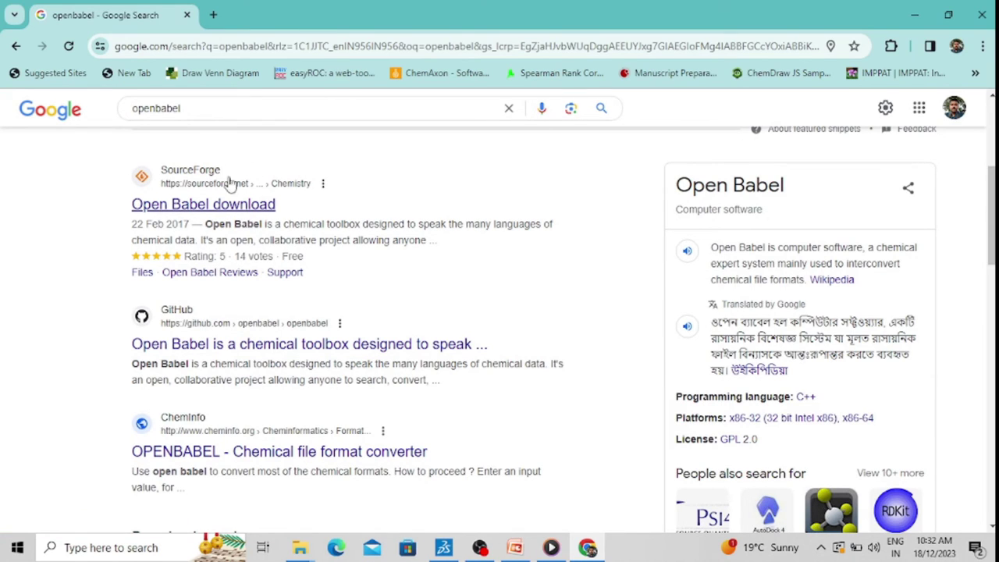
left_click(225, 204)
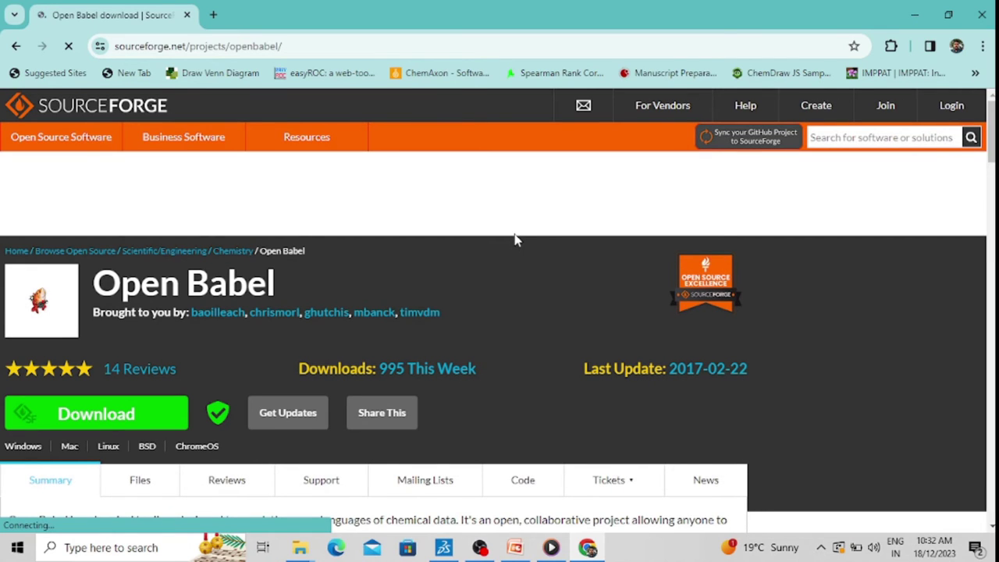
Review the Open Babel project page, including its features and project activity, and close the browser.
scroll(516, 242, "down", 5)
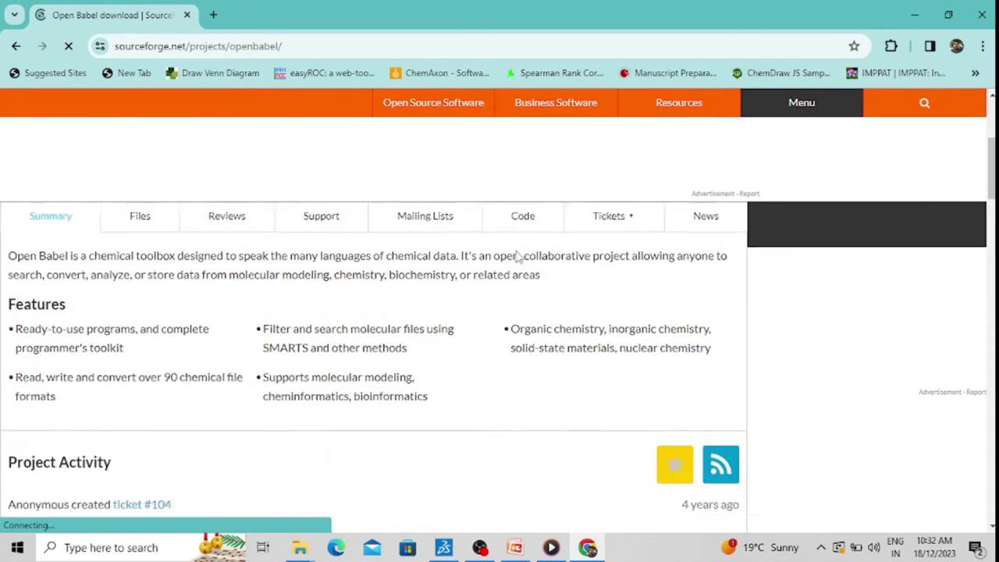
scroll(516, 258, "up", 6)
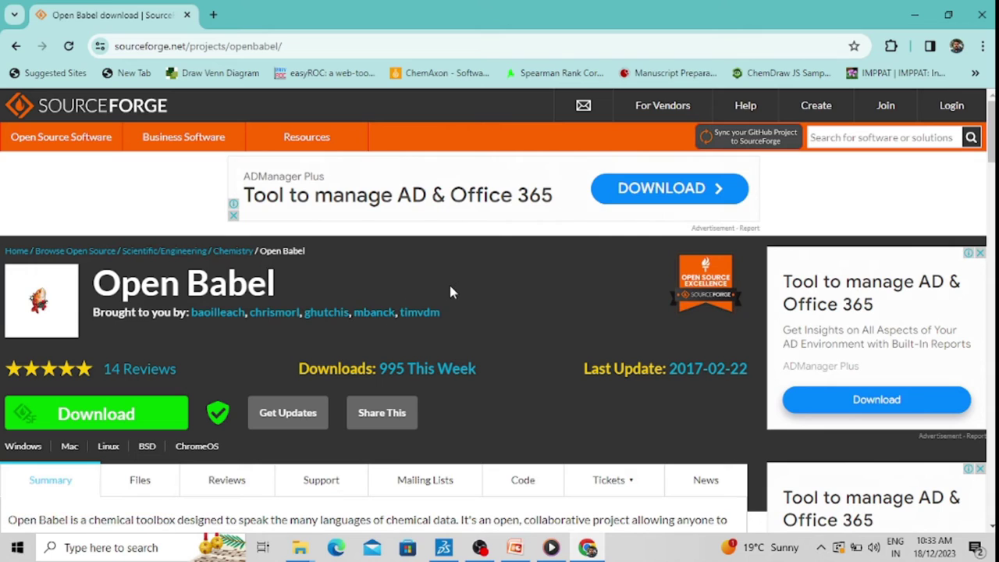
scroll(450, 292, "down", 2)
scroll(448, 291, "down", 4)
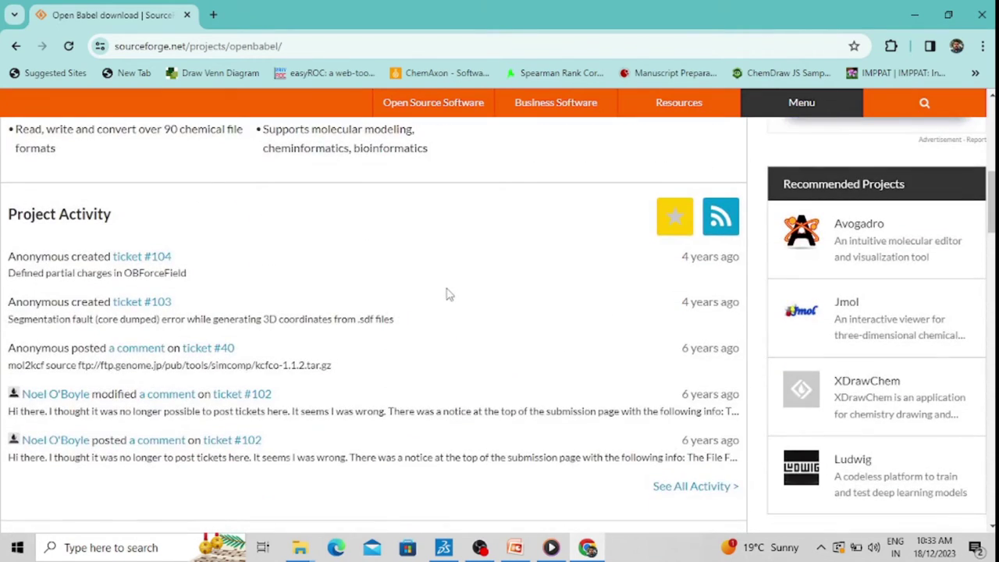
scroll(446, 293, "up", 5)
scroll(446, 294, "up", 2)
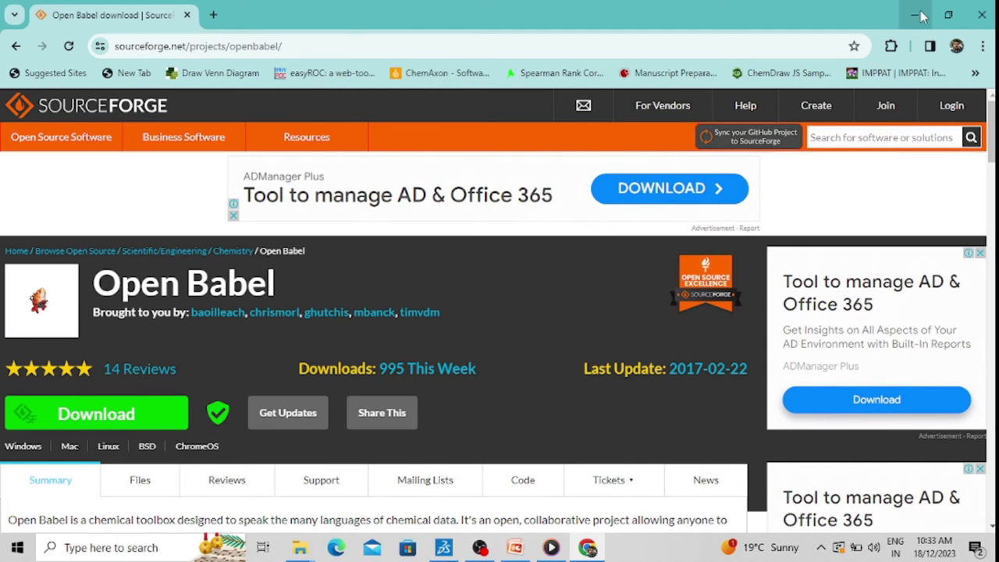
left_click(975, 15)
Launch Open Babel GUI and set the input format to pdb -- Protein Data Bank format.
left_click(68, 548)
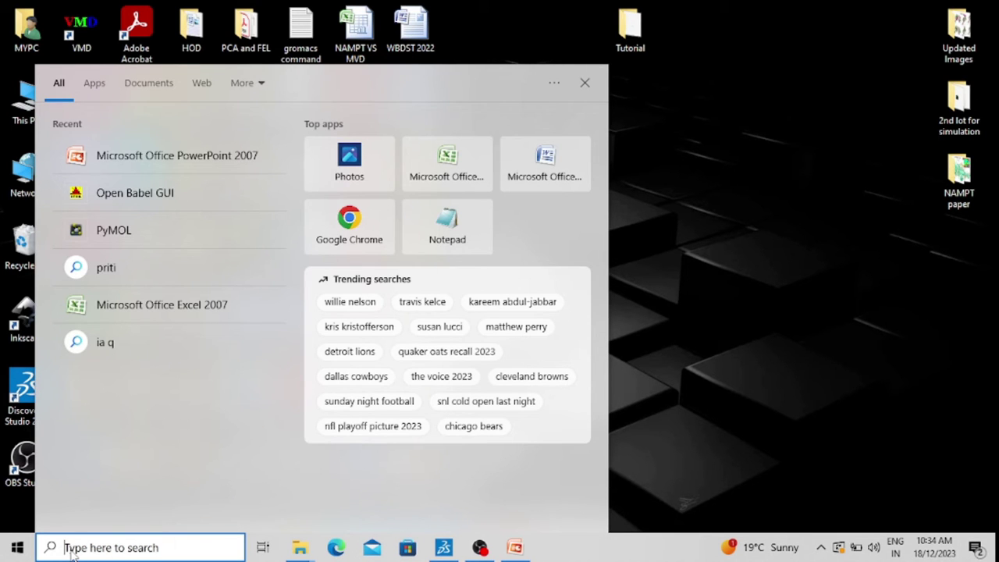
left_click(169, 195)
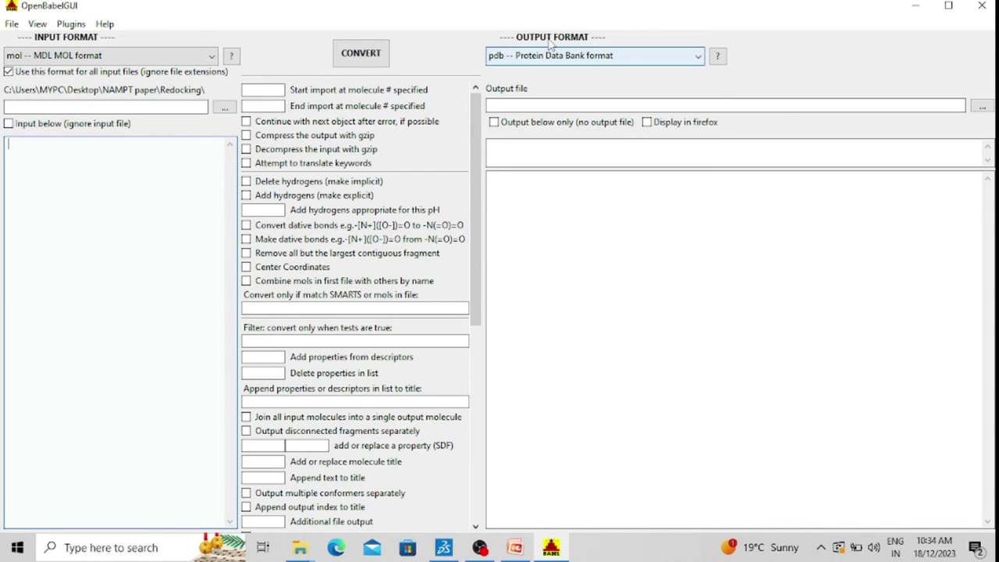
left_click(211, 57)
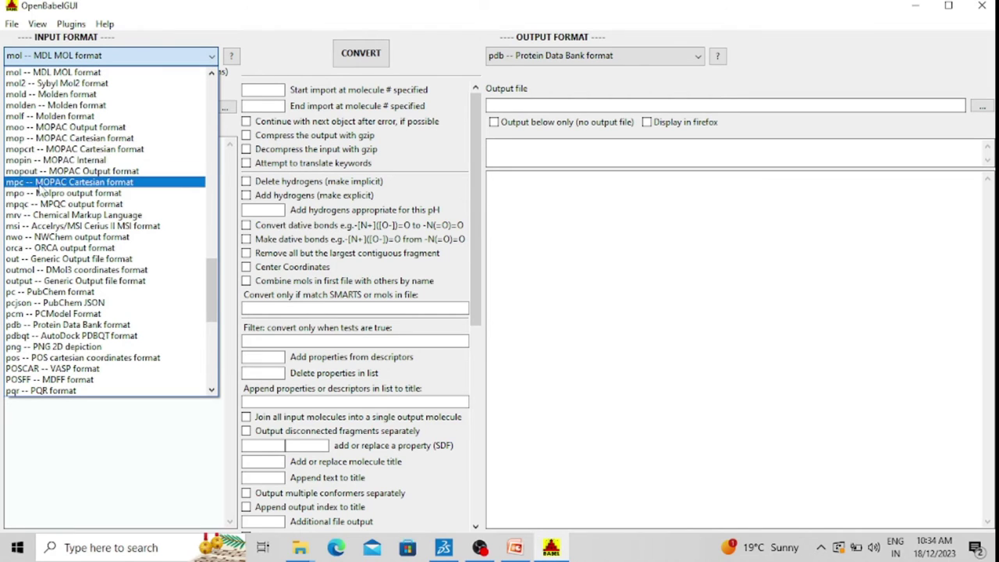
left_click(37, 326)
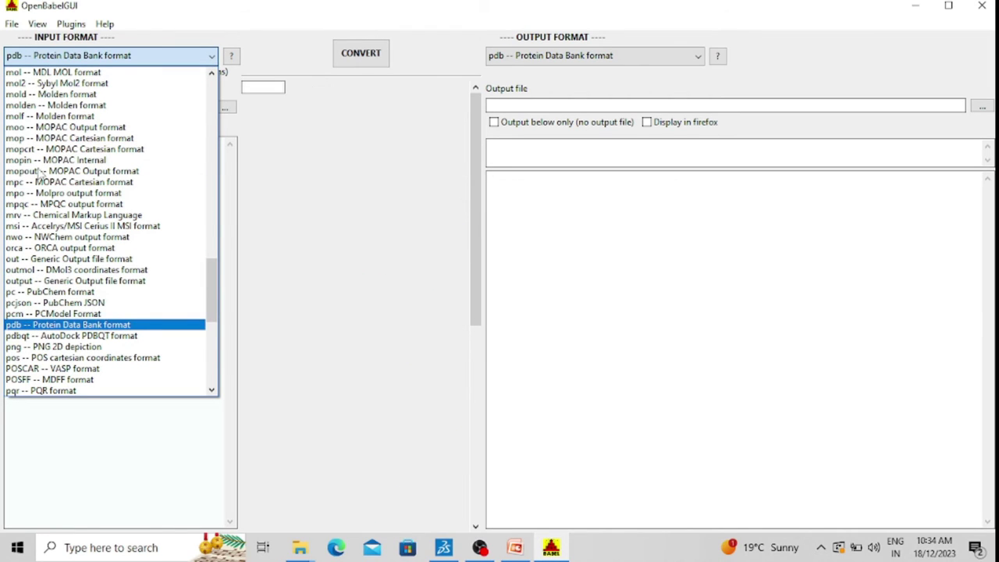
left_click(65, 59)
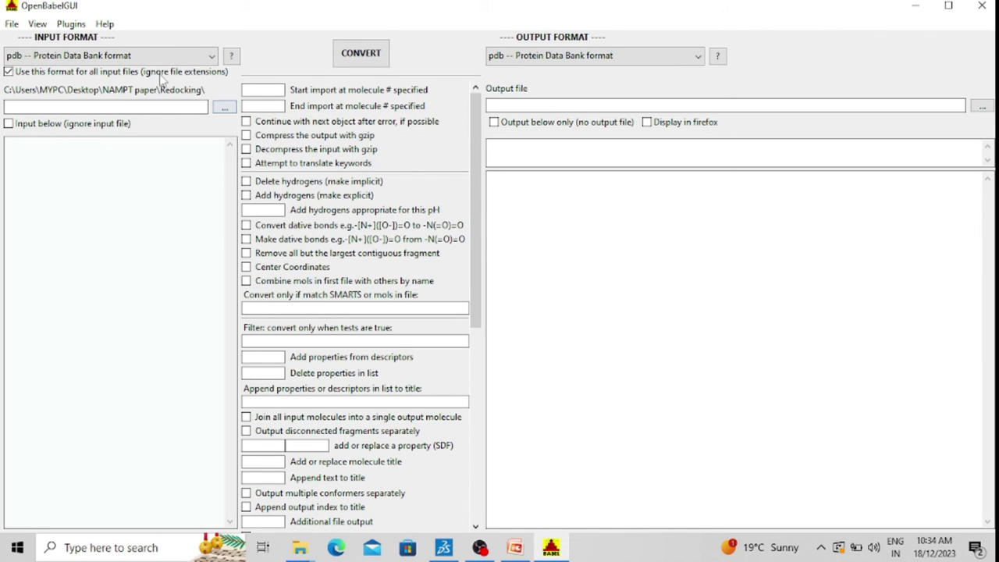
Load ligand.pdb from the Tutorial folder on the Desktop as the input file.
left_click(224, 109)
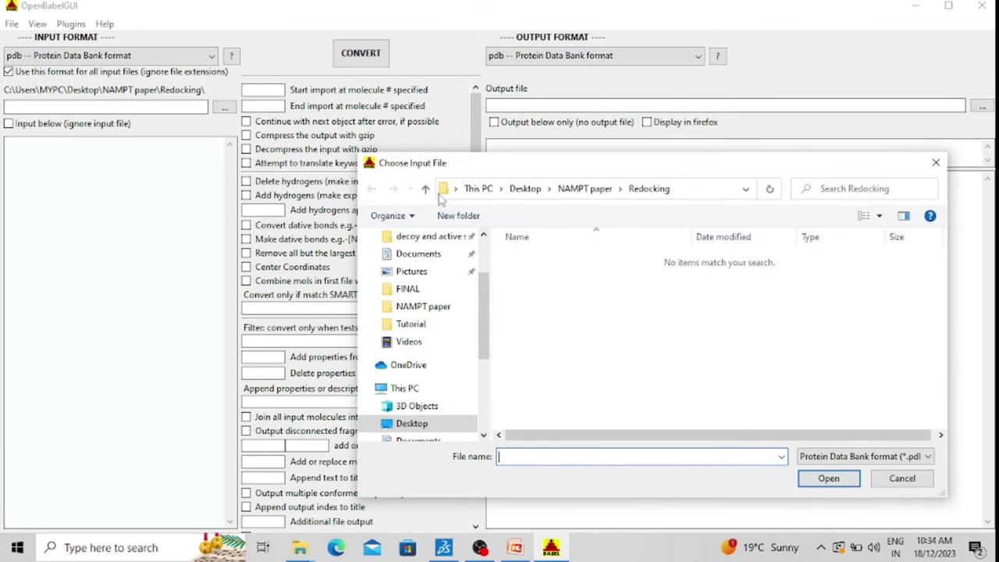
scroll(481, 250, "up", 2)
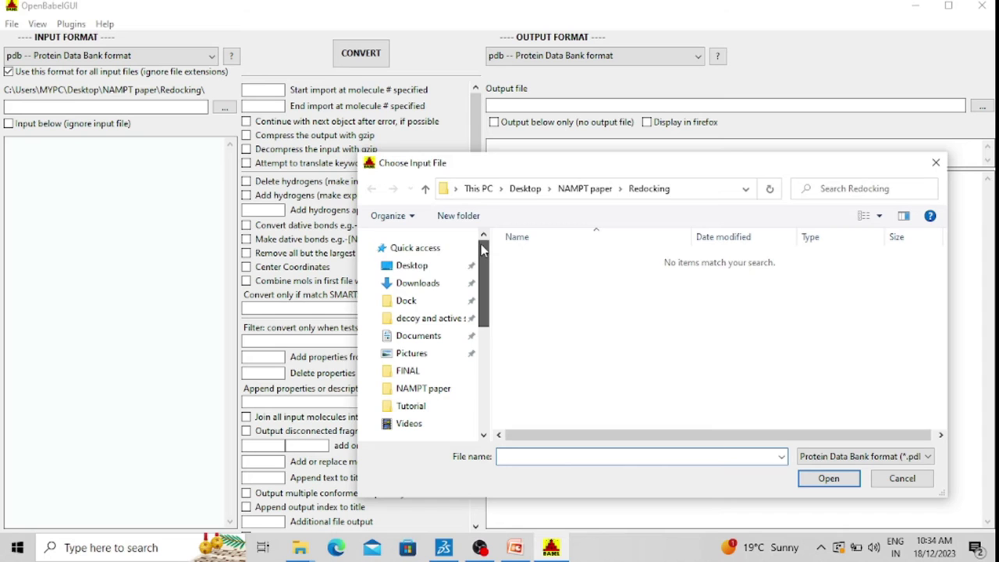
left_click(411, 265)
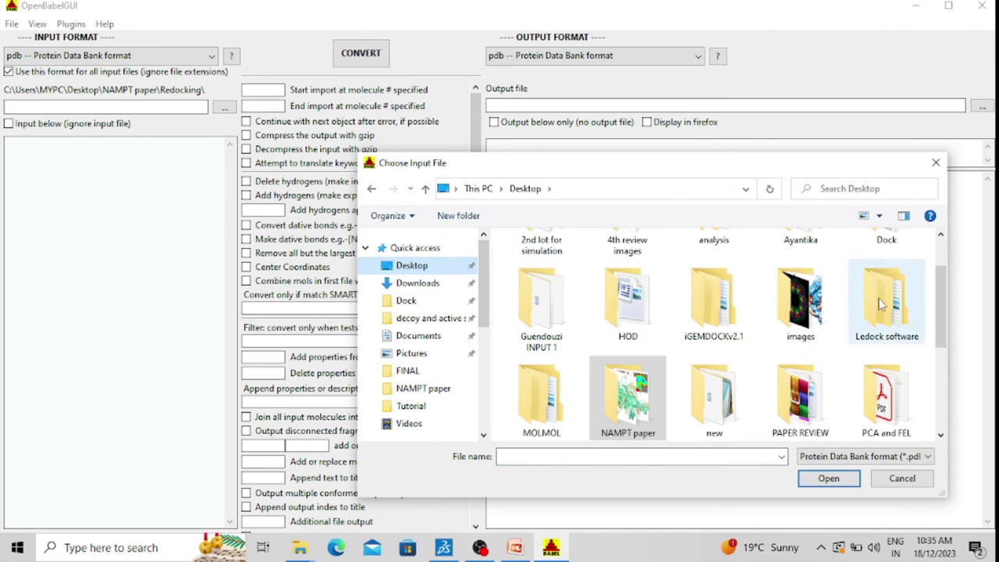
left_click_drag(944, 297, 960, 367)
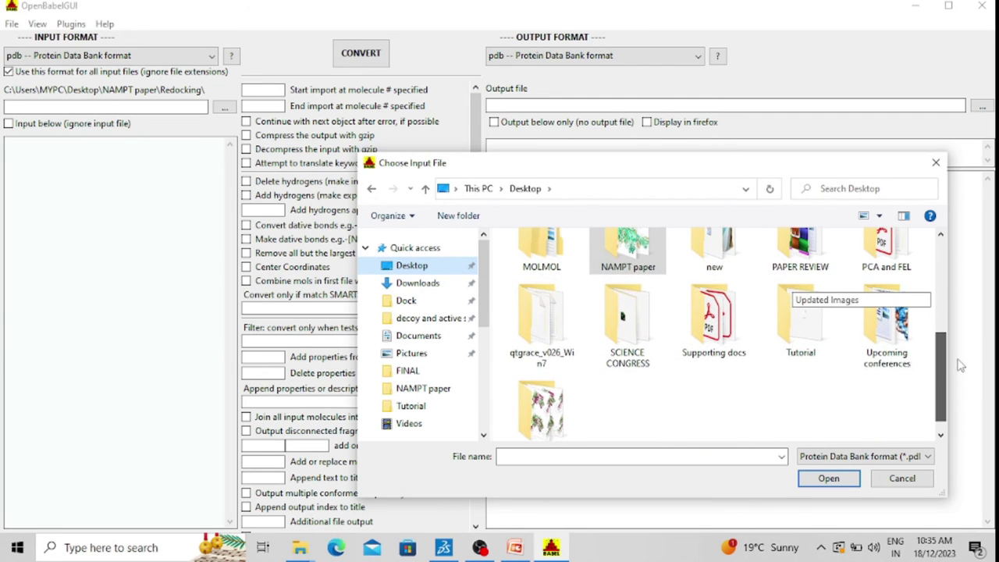
double_click(800, 320)
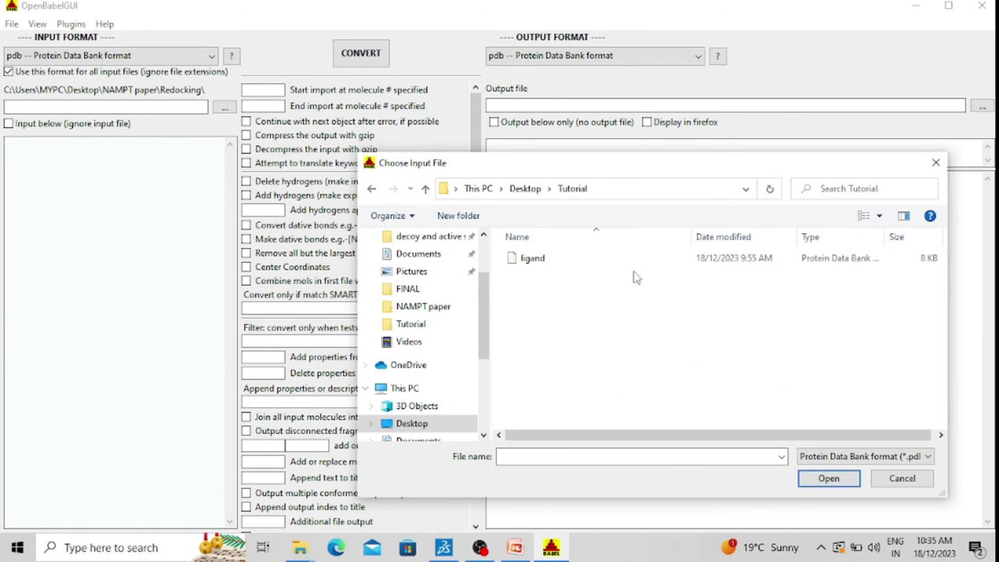
left_click(569, 266)
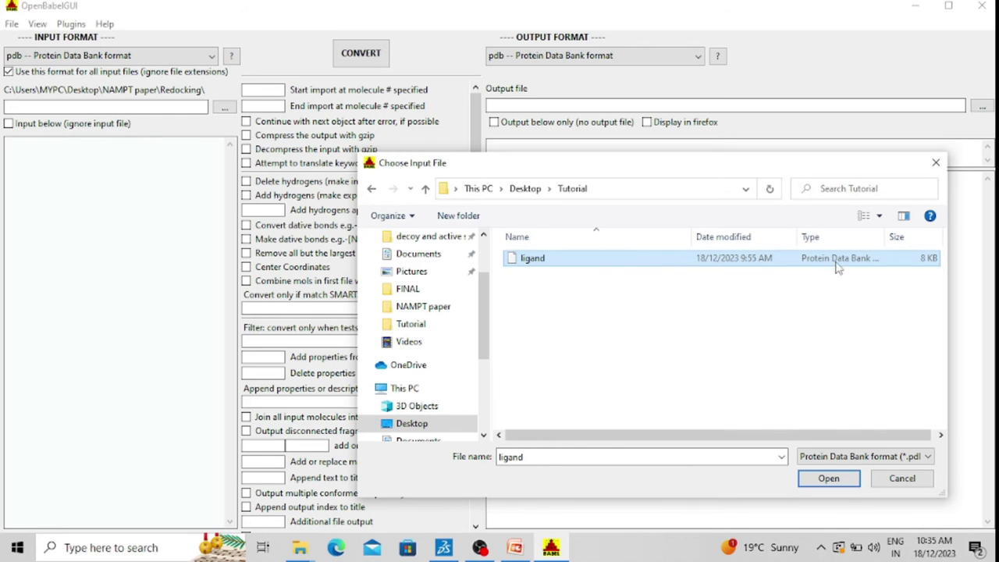
left_click(834, 478)
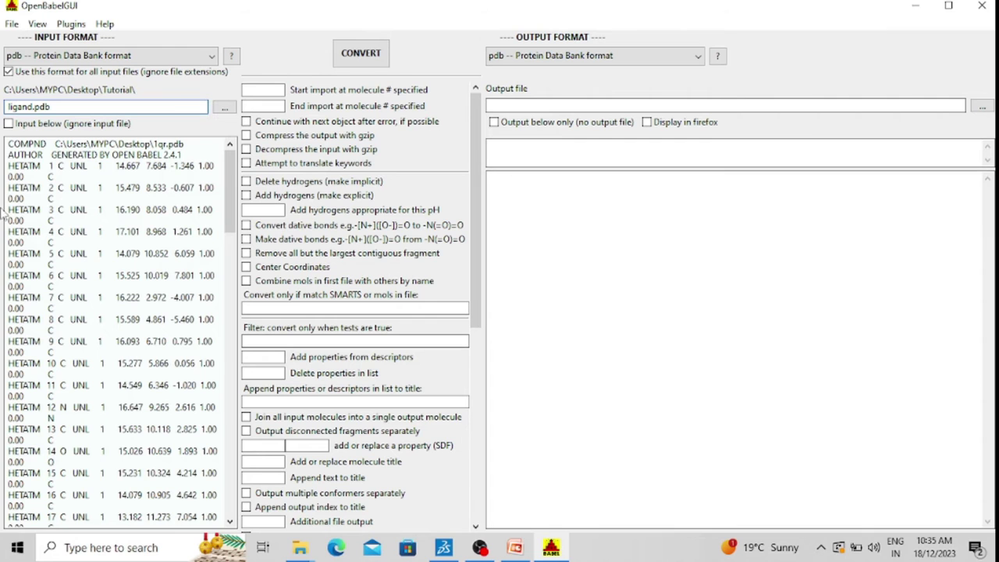
mouse_move(230, 181)
left_mouse_down()
mouse_move(251, 465)
mouse_move(225, 167)
left_mouse_up()
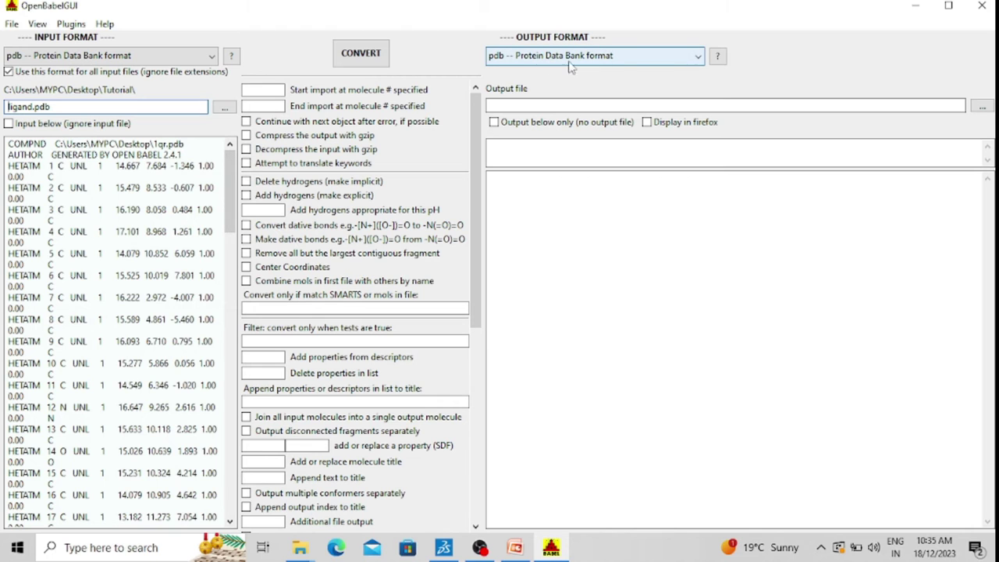
Set the output format to mol2 -- Sybyl Mol2 format.
left_click(693, 61)
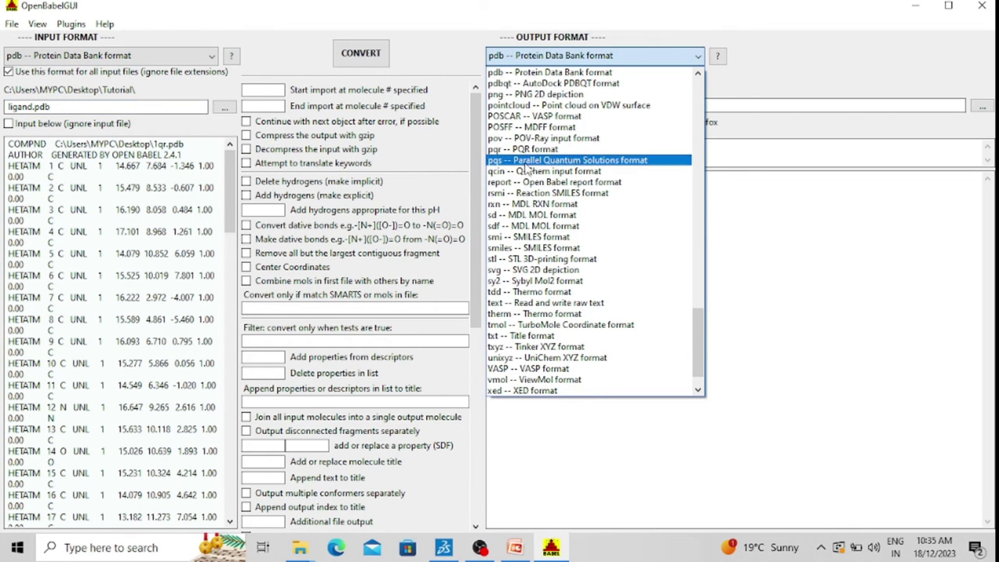
scroll(527, 166, "up", 2)
scroll(527, 166, "up", 5)
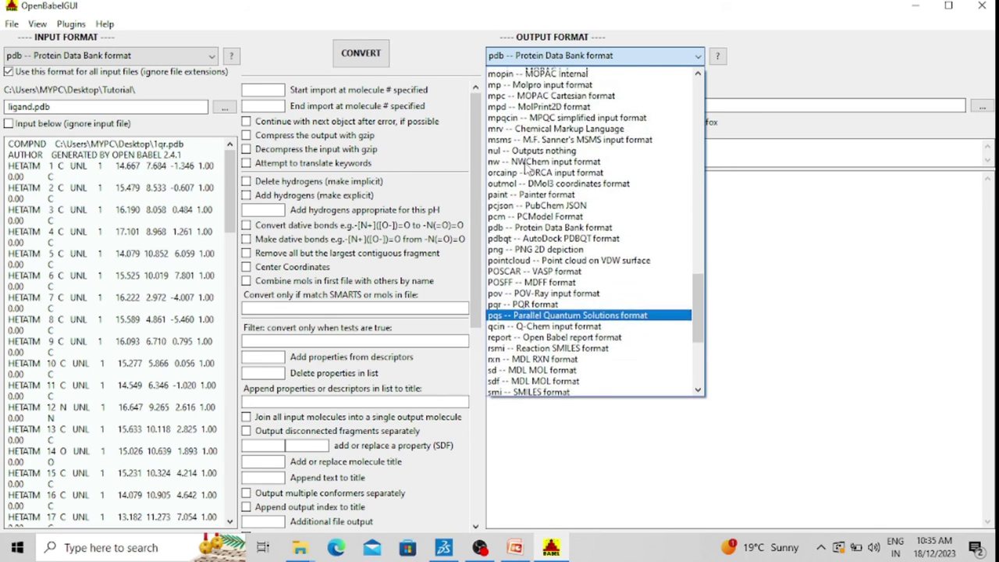
scroll(528, 166, "up", 1)
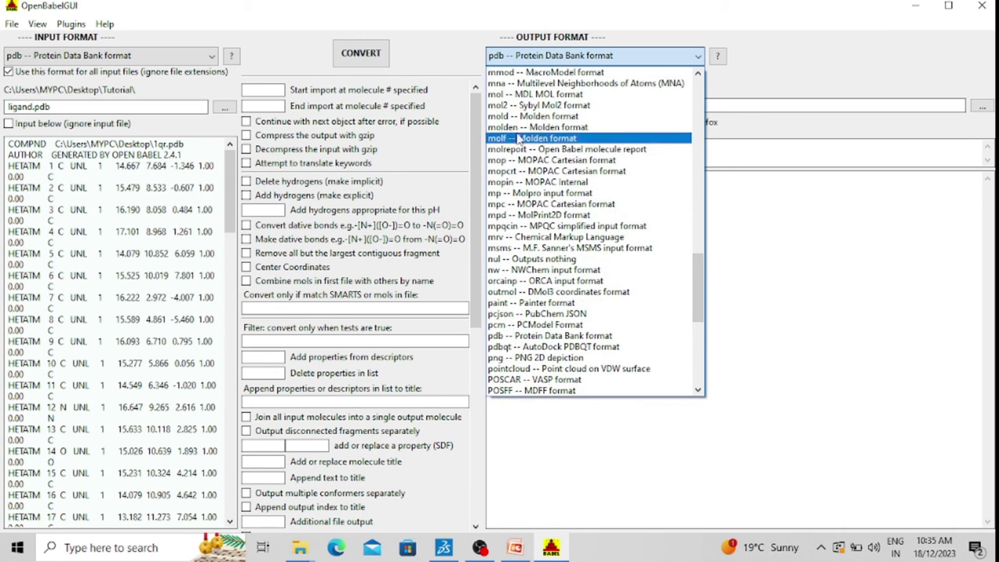
left_click(512, 110)
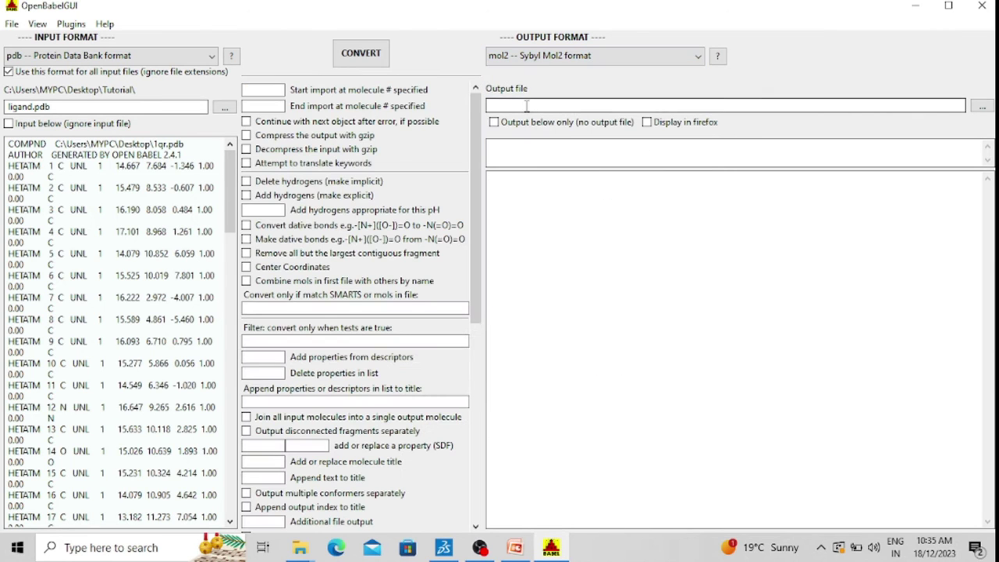
Examine the available conversion options, including those for deleting and adding hydrogens.
left_click_drag(473, 115, 470, 87)
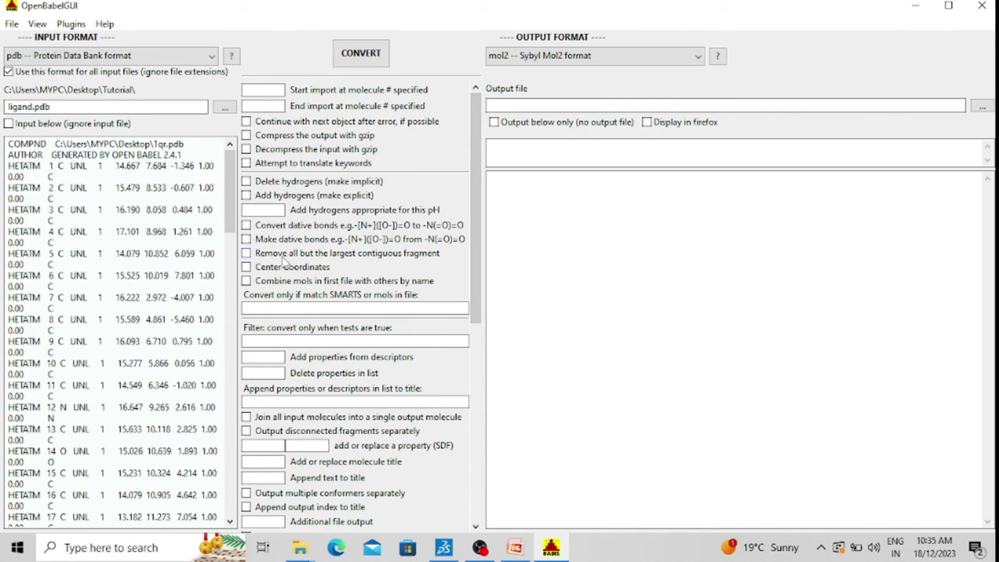
scroll(480, 181, "down", 1)
scroll(481, 171, "up", 2)
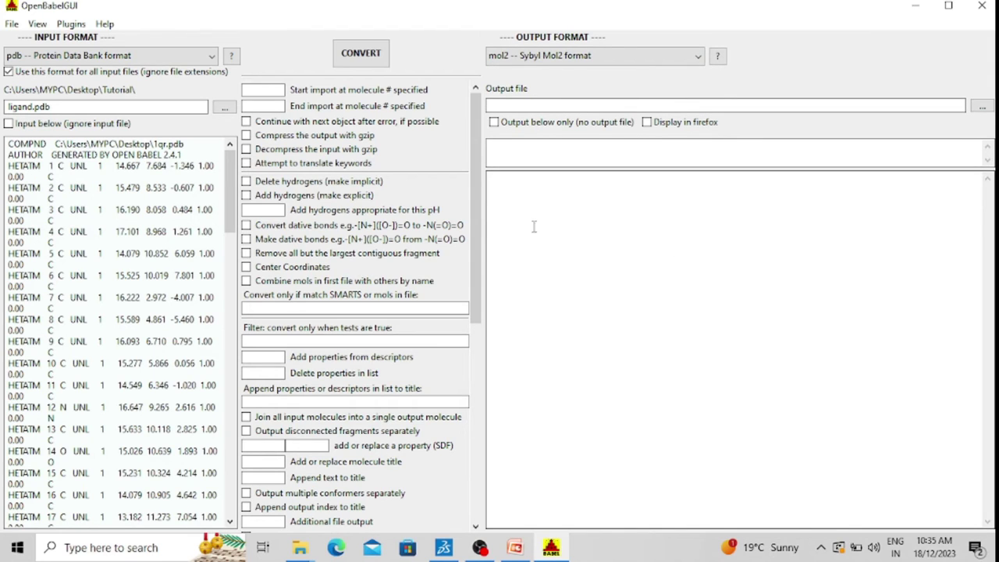
left_click(246, 181)
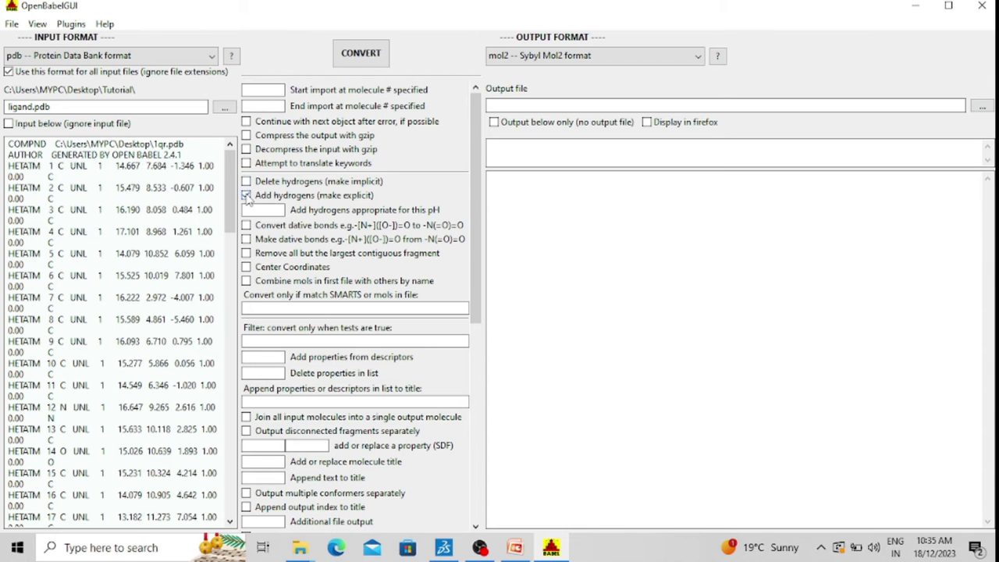
mouse_move(482, 178)
left_mouse_down()
mouse_move(477, 350)
mouse_move(467, 192)
left_mouse_up()
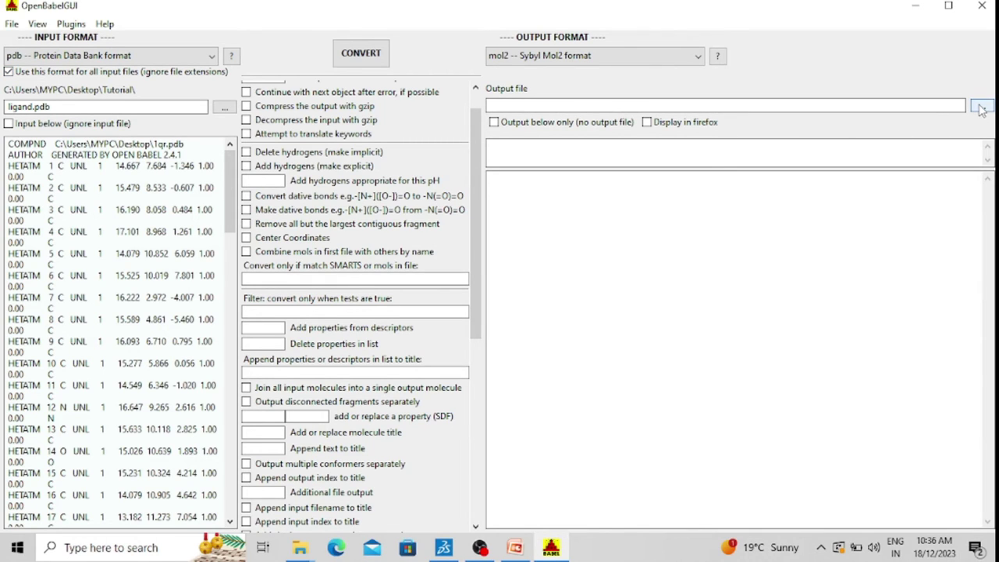
Set the output file to ligand2.mol2 on the Desktop and run the conversion of ligand.pdb.
left_click(982, 106)
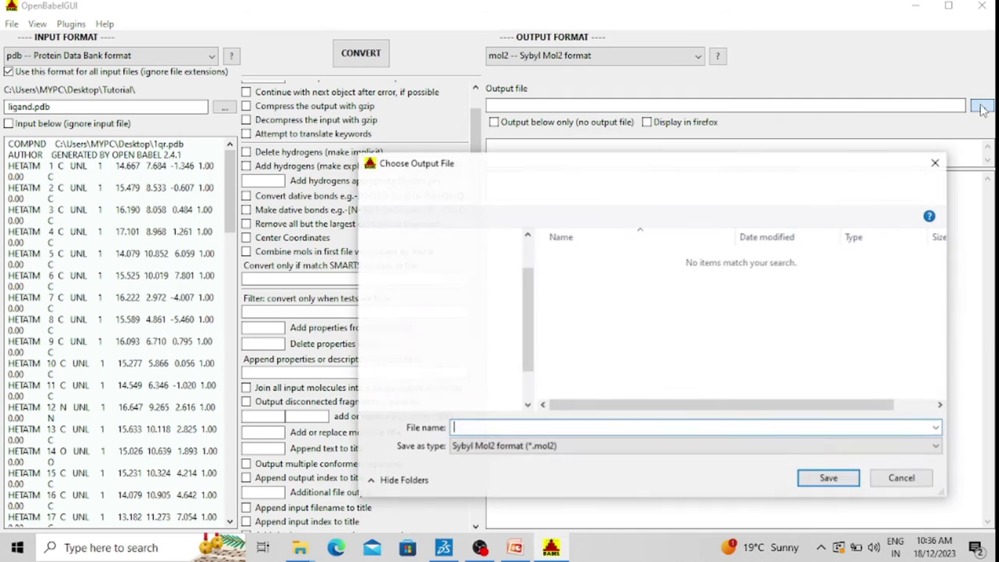
left_click_drag(529, 281, 528, 252)
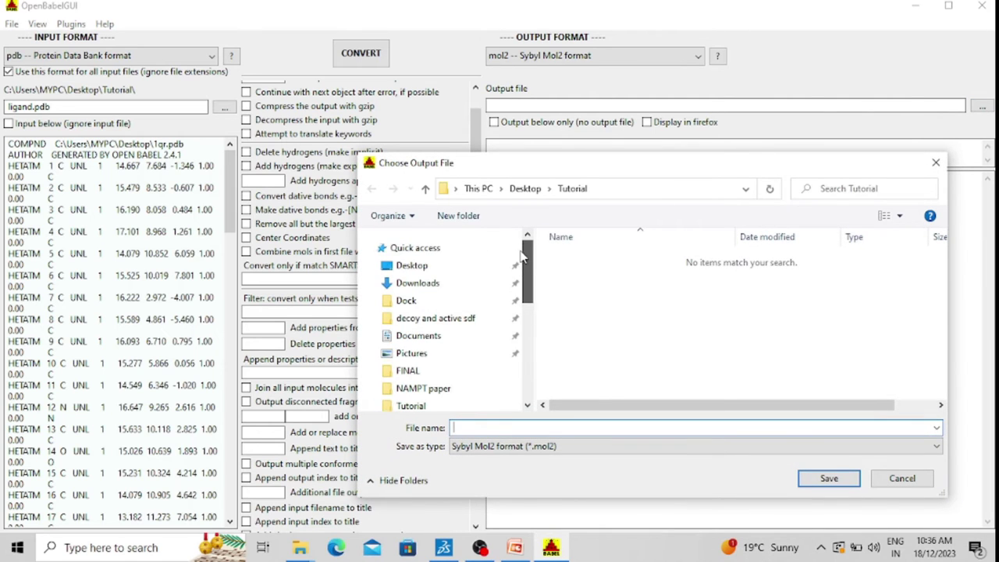
left_click(412, 267)
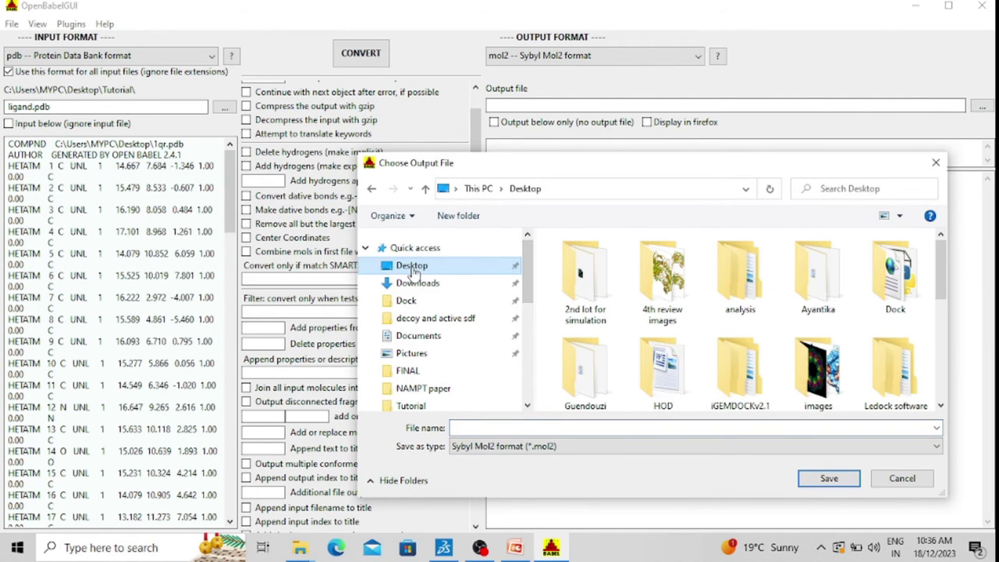
left_click(483, 427)
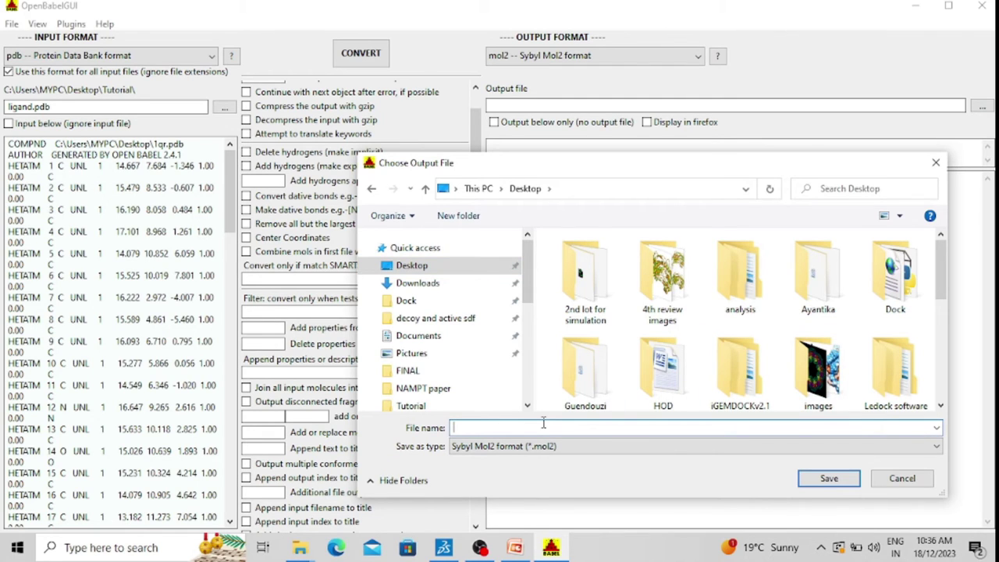
type("ligand2.mol2")
left_click(827, 478)
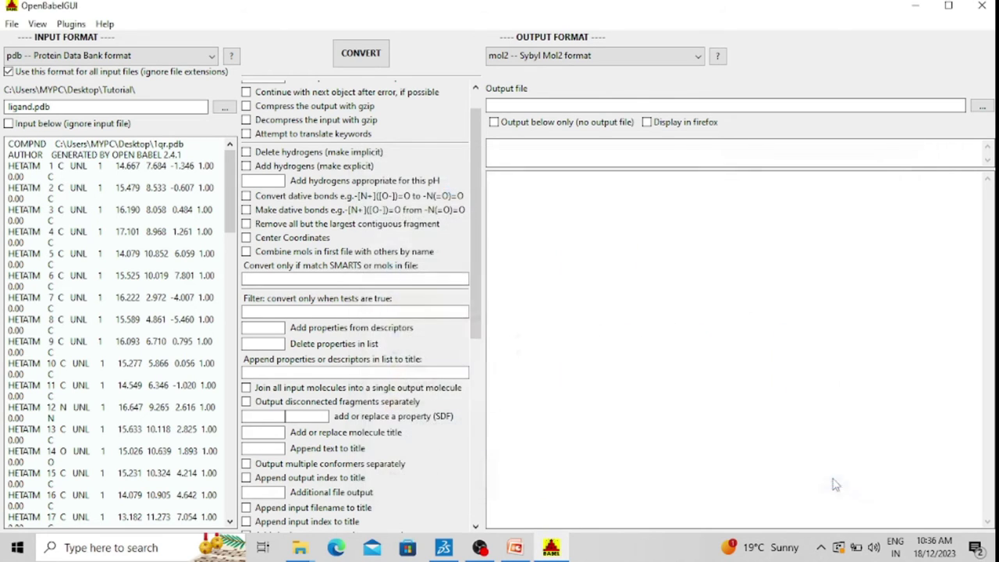
left_click(362, 56)
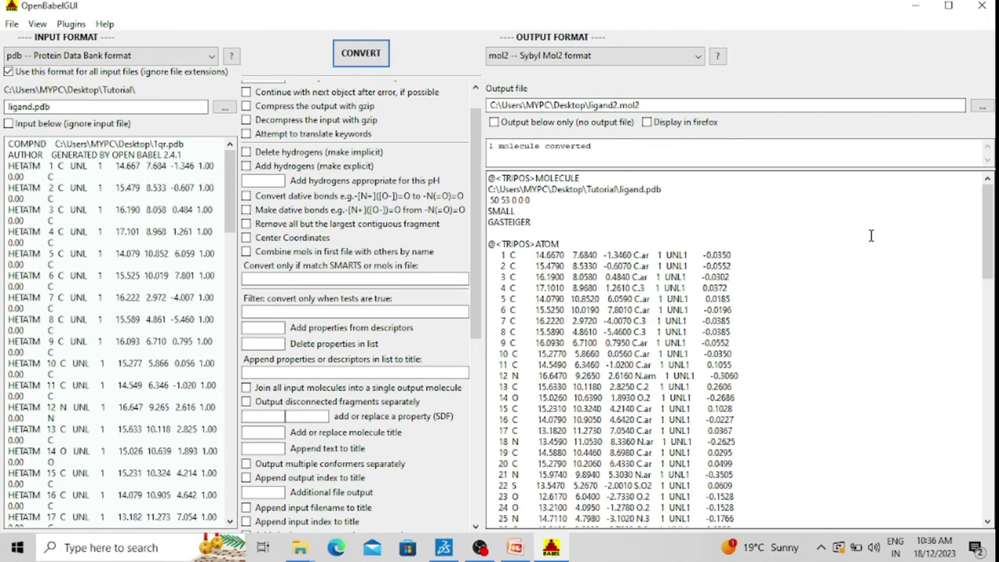
mouse_move(988, 215)
left_mouse_down()
mouse_move(985, 424)
mouse_move(986, 219)
left_mouse_up()
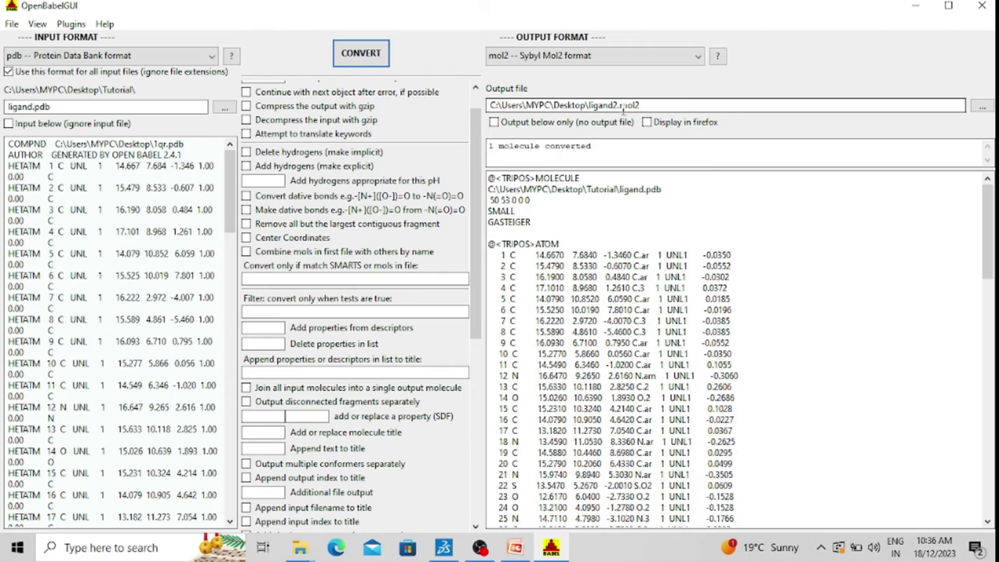
Open ligand2 from the Desktop in BIOVIA Discovery Studio 2021, inspect the rotated molecule, and return to Open Babel GUI.
left_click(915, 9)
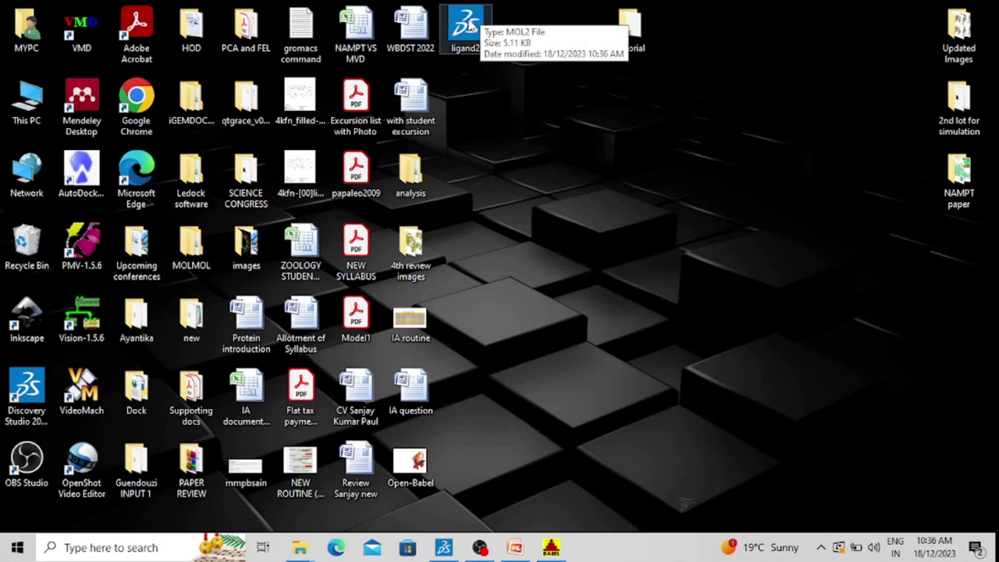
right_click(470, 26)
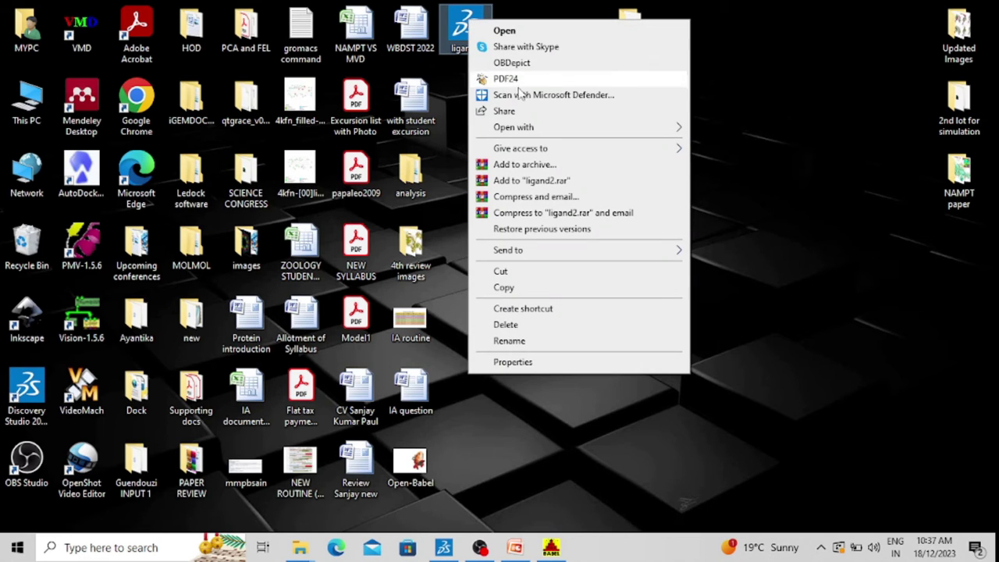
mouse_move(532, 128)
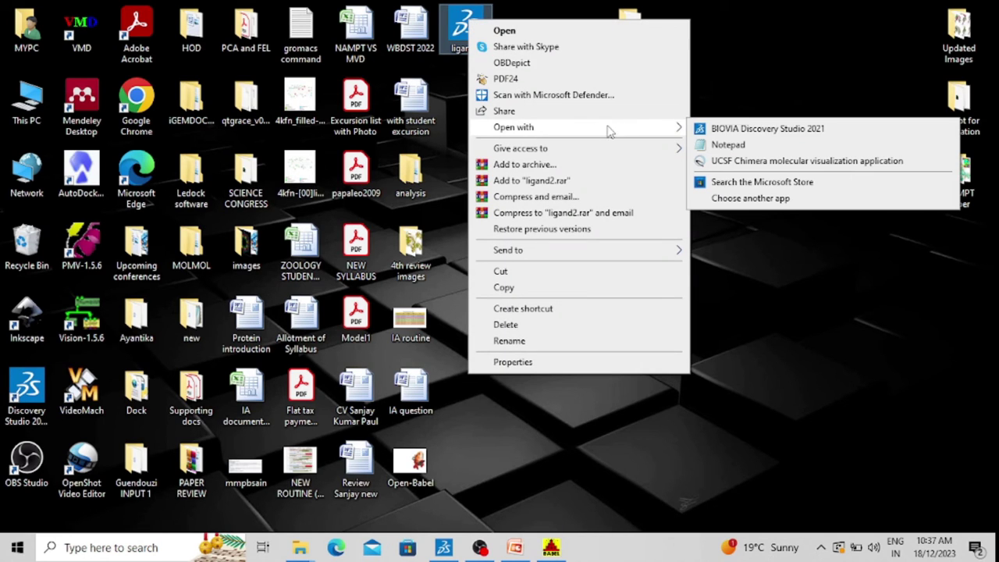
left_click(712, 131)
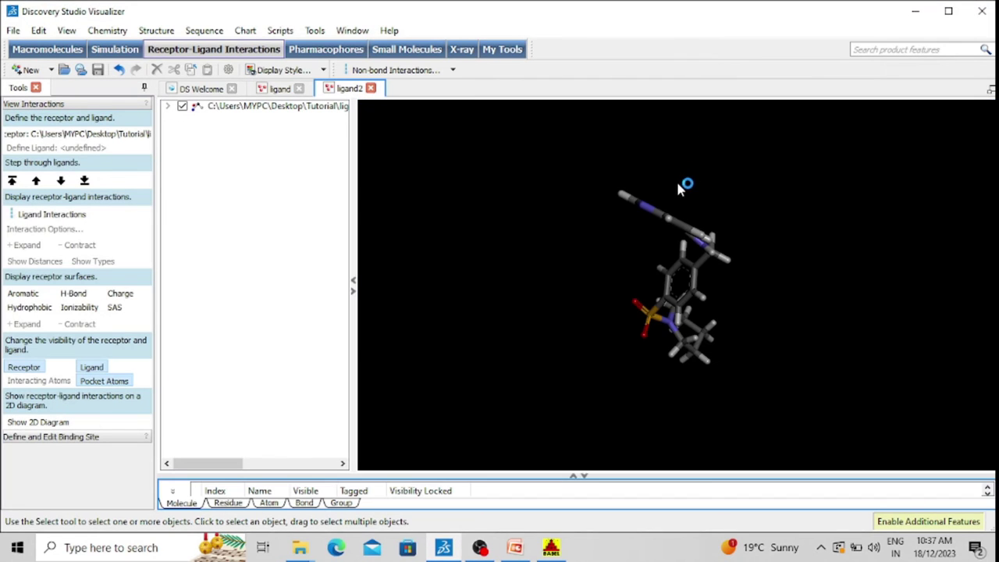
right_click_drag(732, 185, 524, 267)
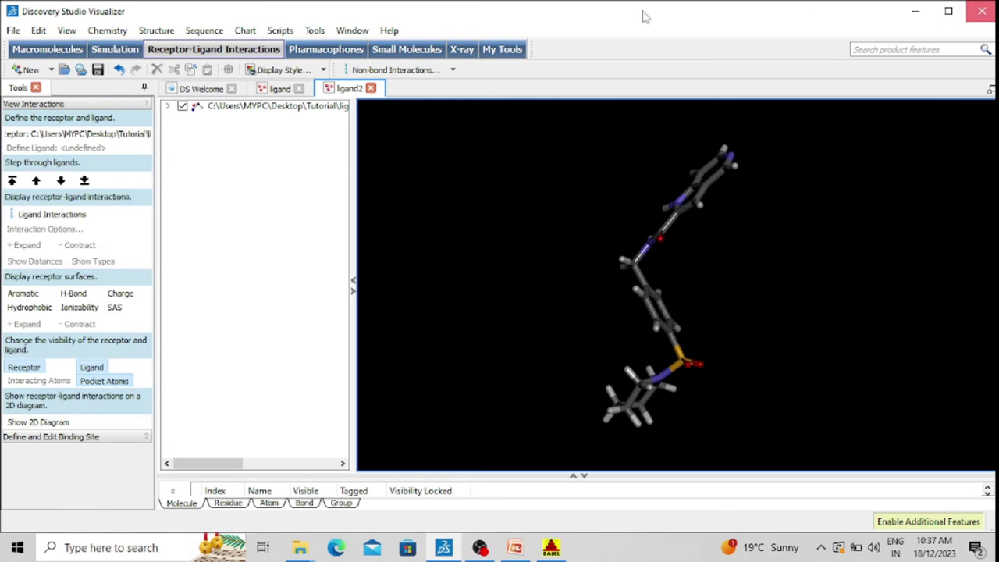
left_click(982, 11)
left_click(500, 290)
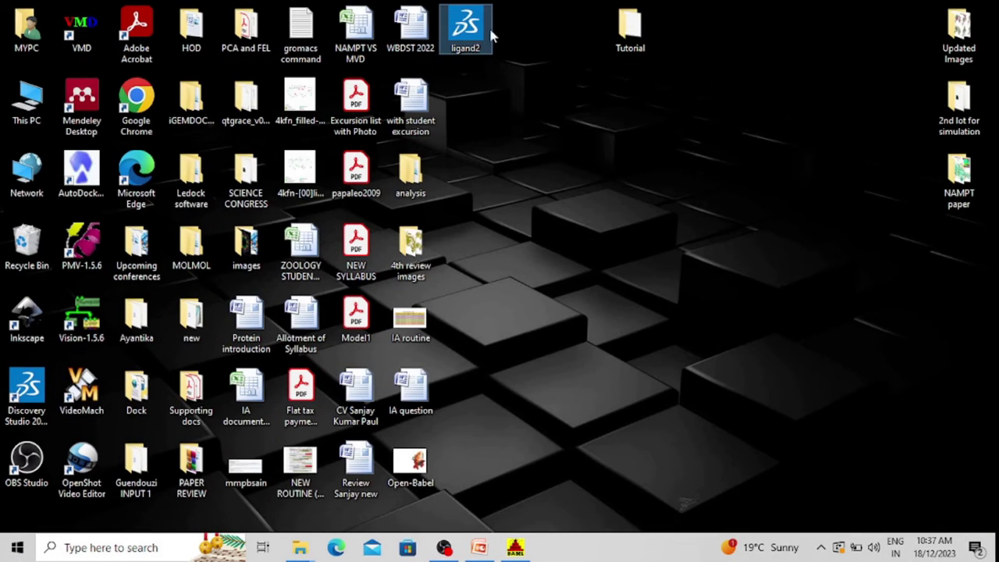
left_click(514, 547)
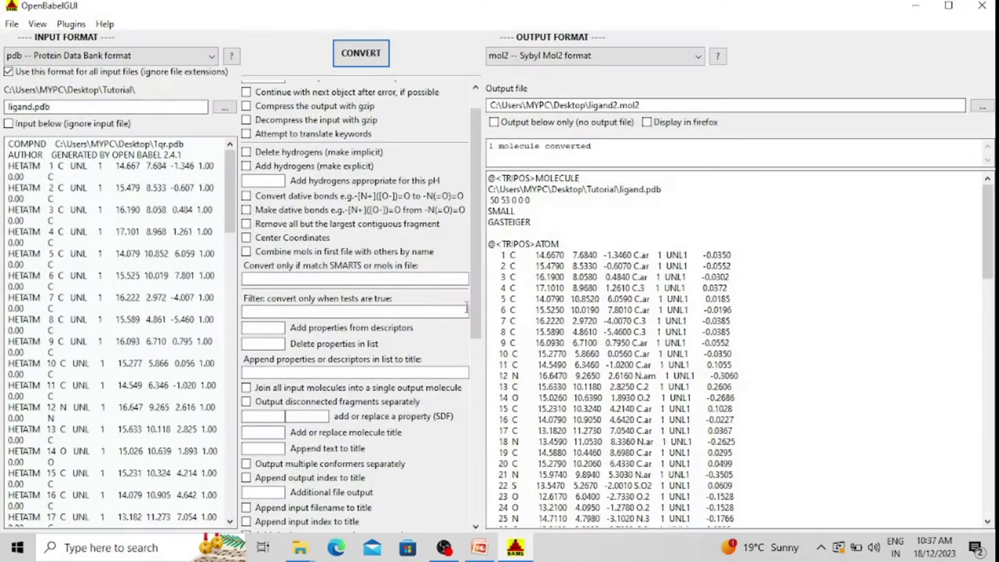
scroll(246, 124, "up", 1)
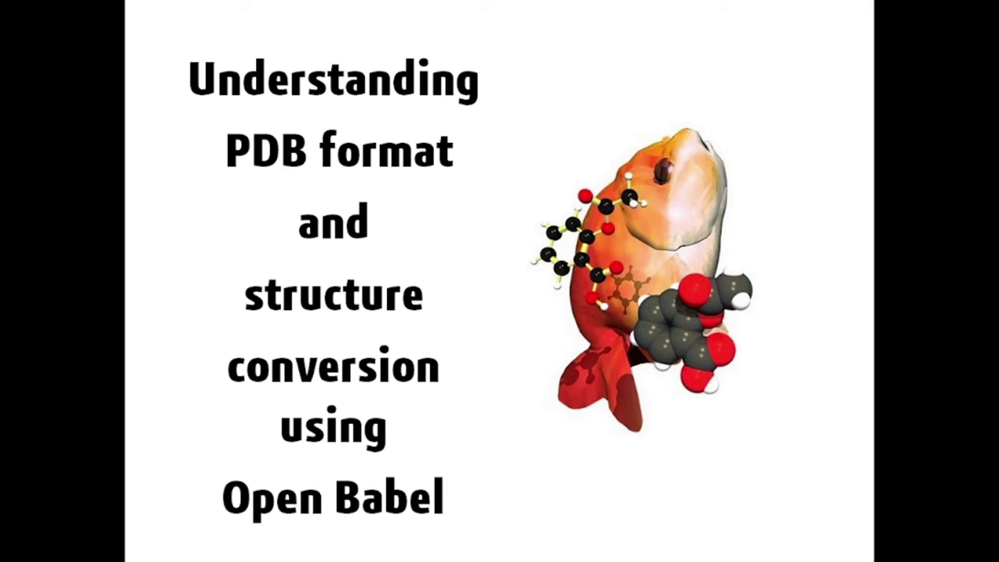
End the slide show, switch to Chrome, and open the Marvin - Chemaxon page from the "marvin sketch" search results.
key("Escape")
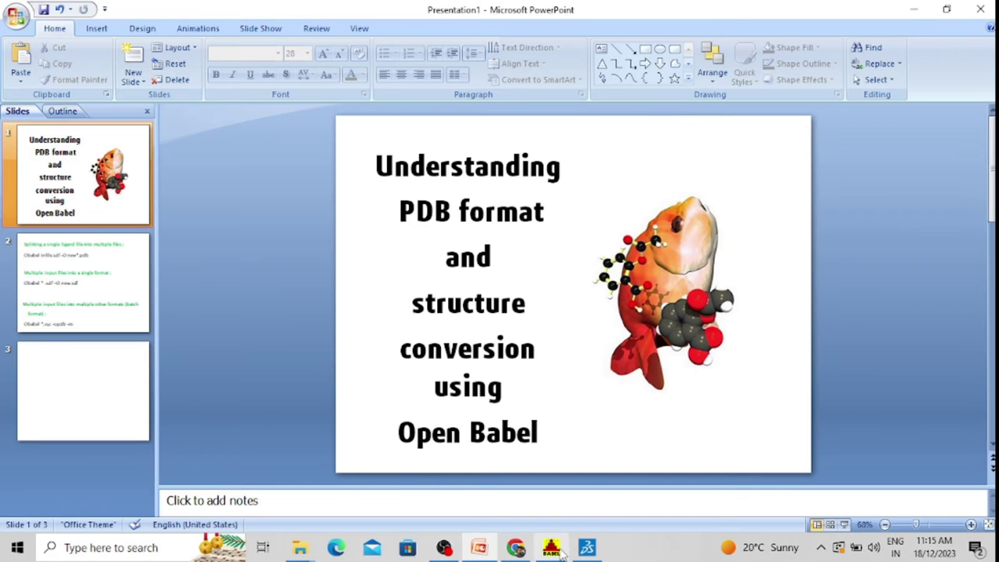
left_click(515, 547)
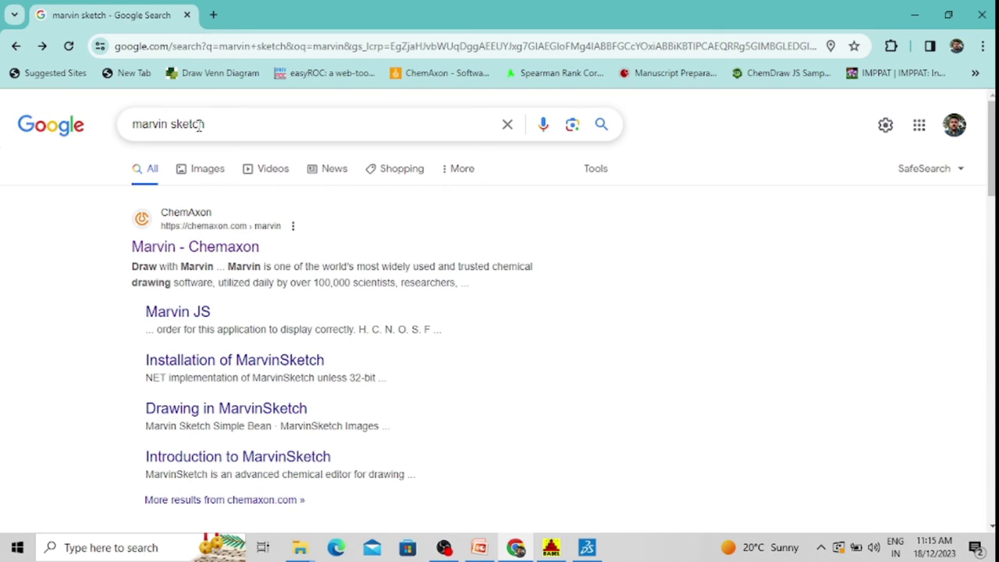
left_click(224, 248)
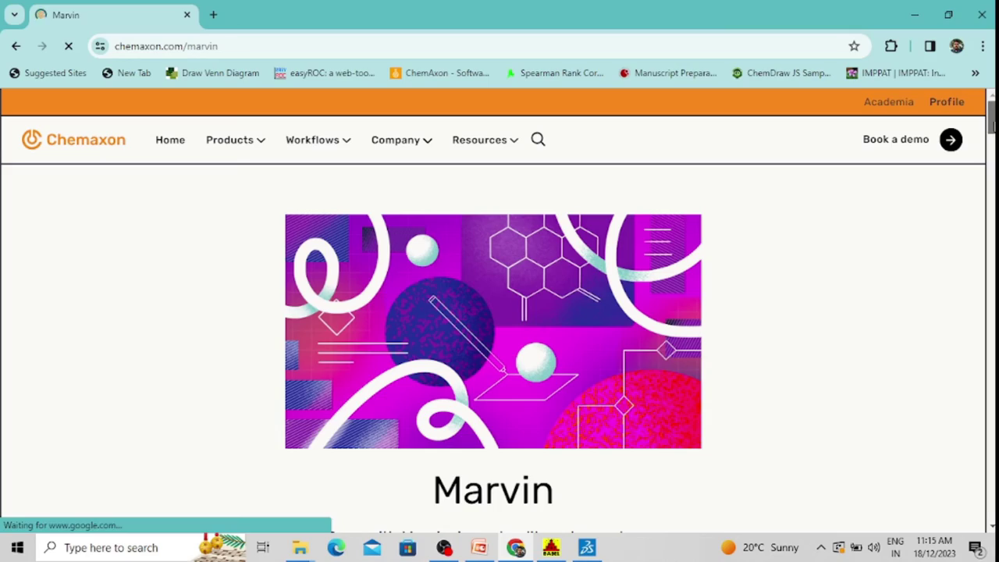
Find the Try it free section of the Marvin page and launch the Marvin JS demo.
scroll(493, 351, "down", 5)
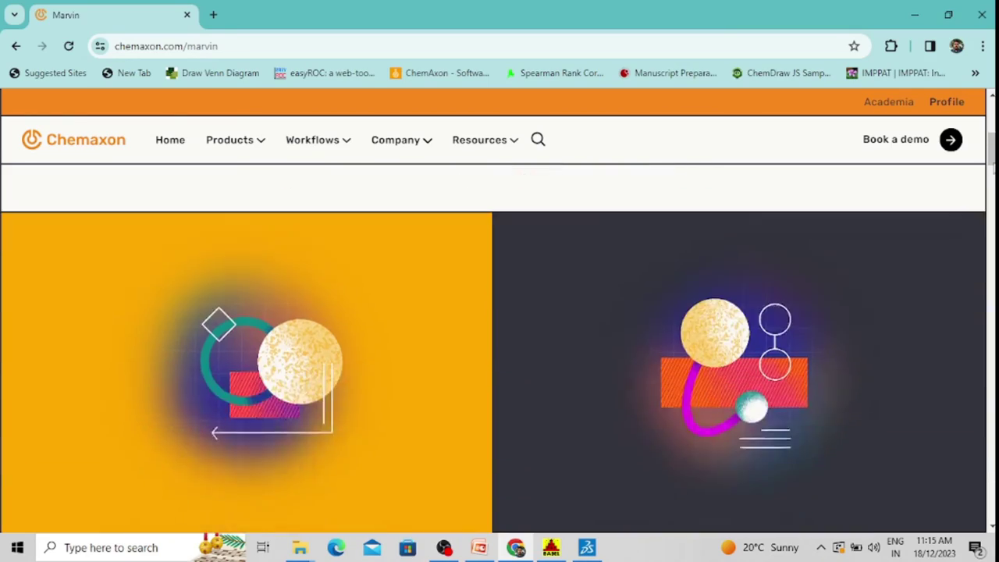
scroll(494, 352, "down", 15)
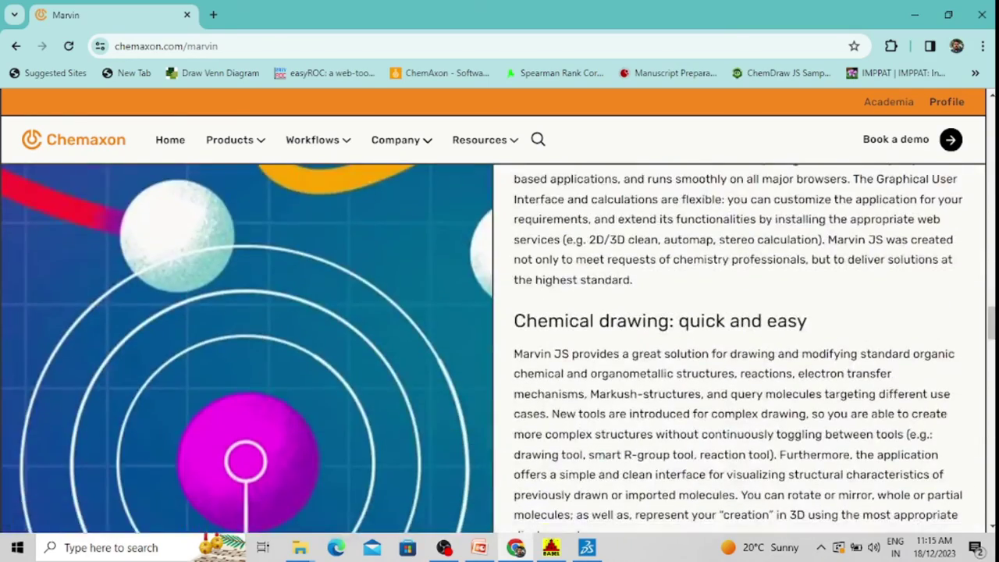
scroll(494, 351, "down", 20)
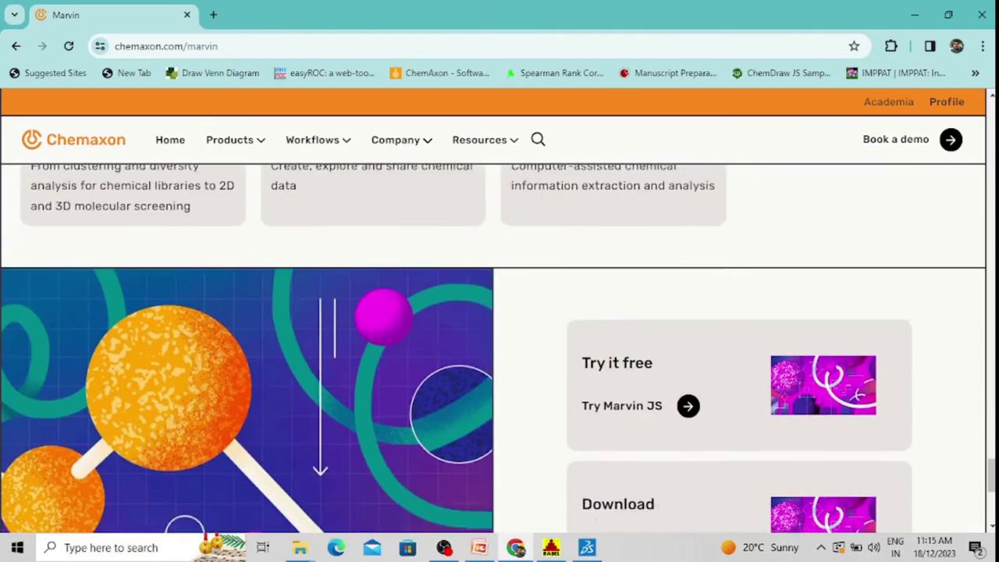
scroll(968, 468, "down", 2)
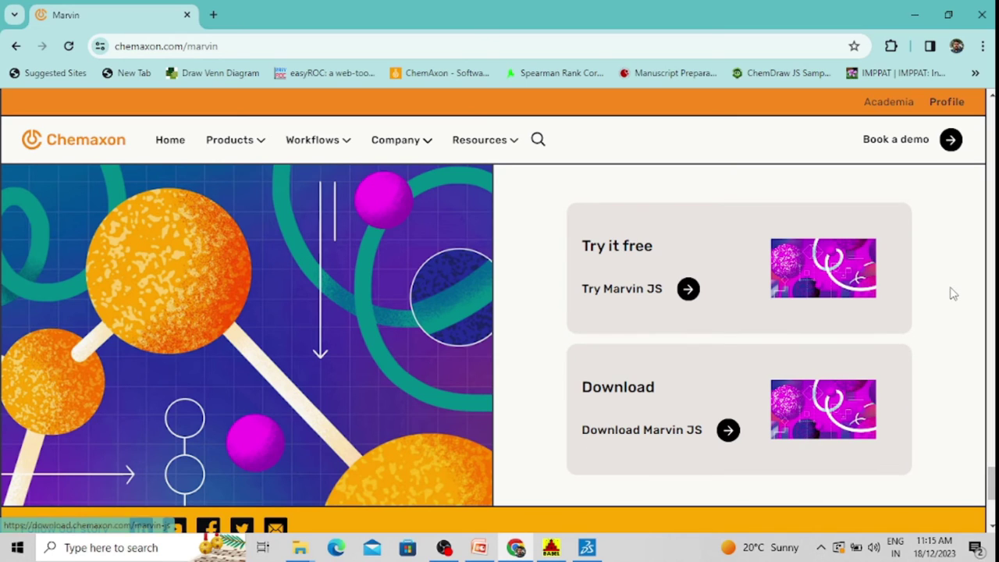
left_click(688, 290)
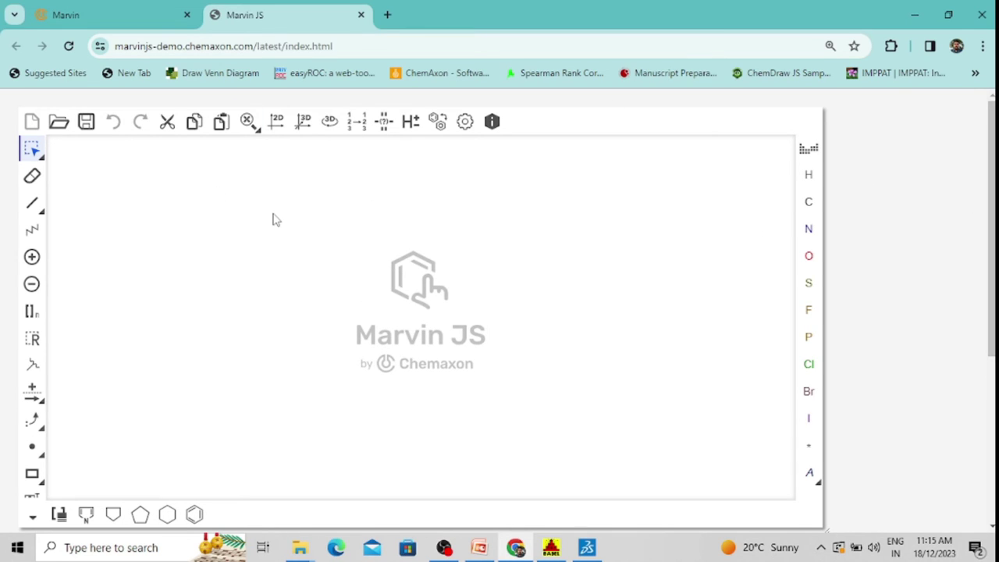
Draw a benzene ring on the Marvin JS canvas and attach a methyl group with a single bond.
left_click(194, 514)
left_click(268, 260)
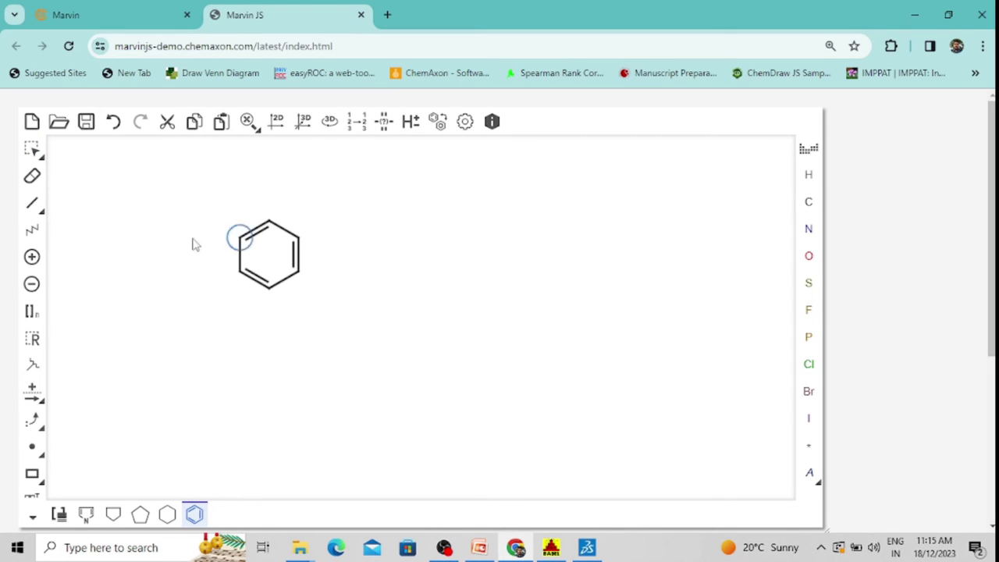
left_click(33, 205)
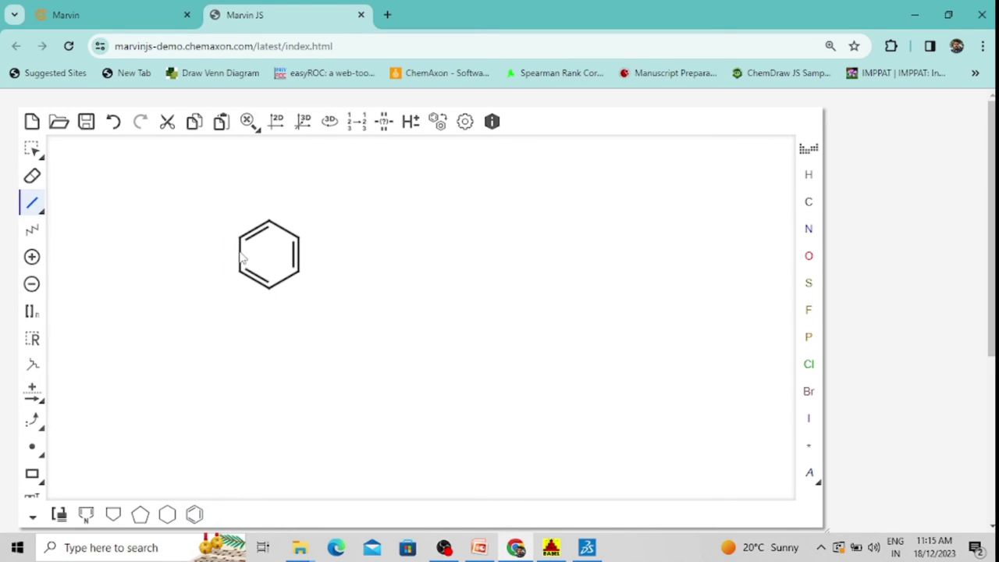
left_click(303, 279)
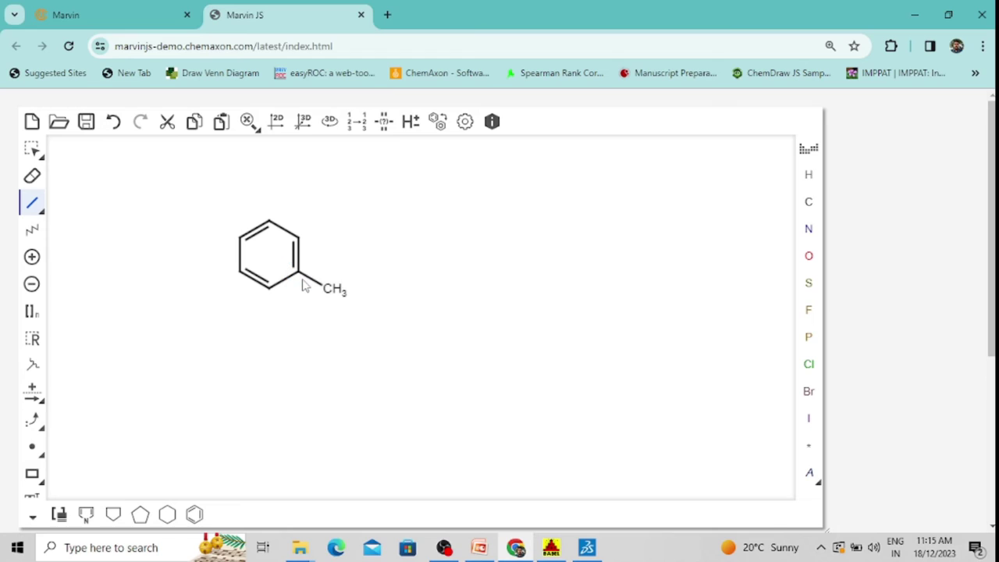
Attach a cyclopentane ring at the methyl carbon and set the structure's export format to SMILES.
left_click(141, 516)
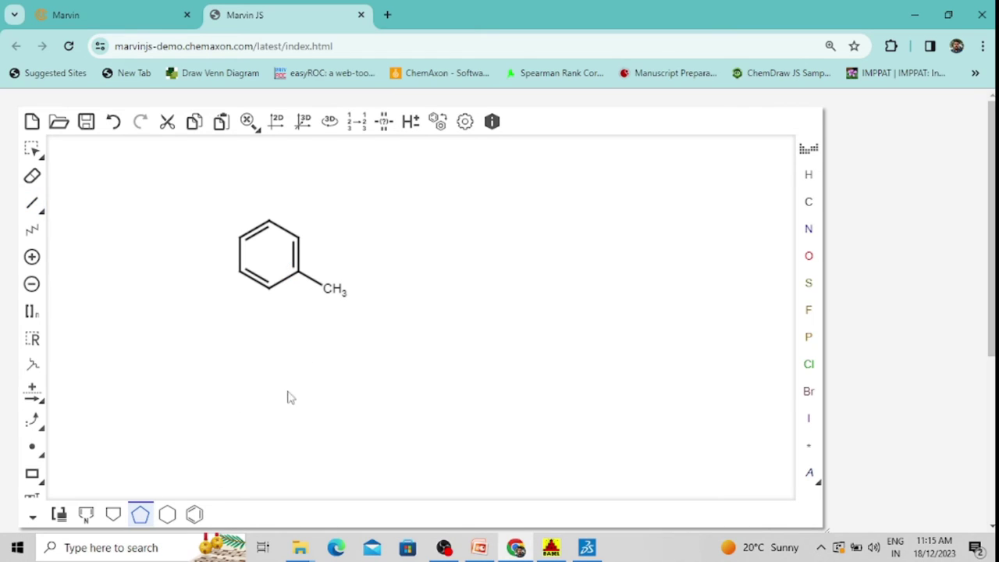
left_click(328, 290)
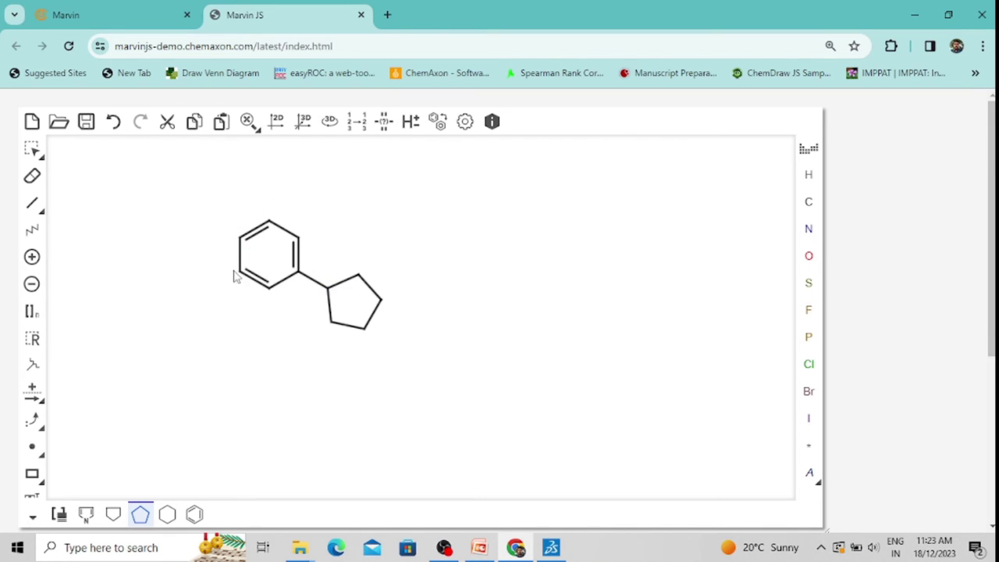
left_click(86, 123)
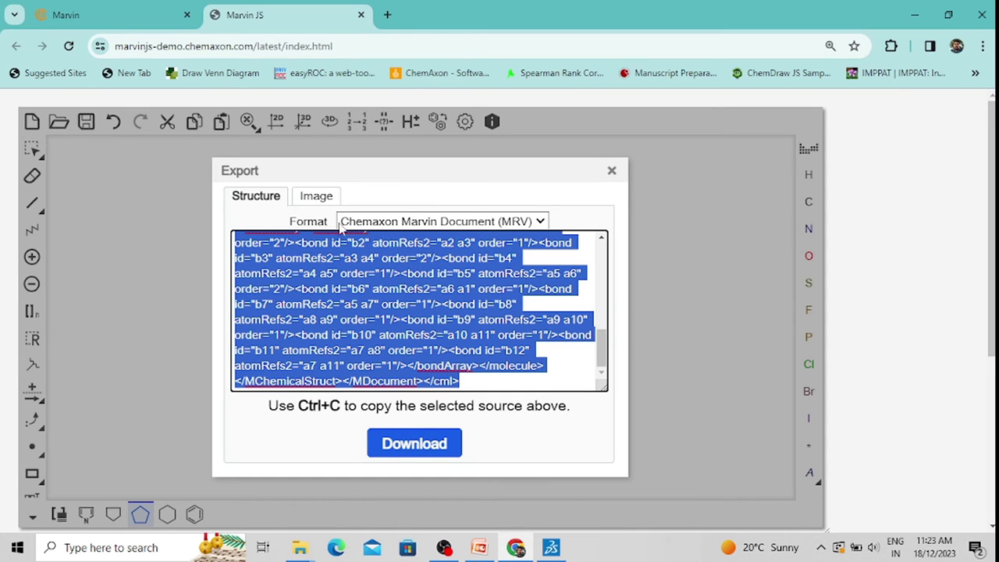
left_click(449, 223)
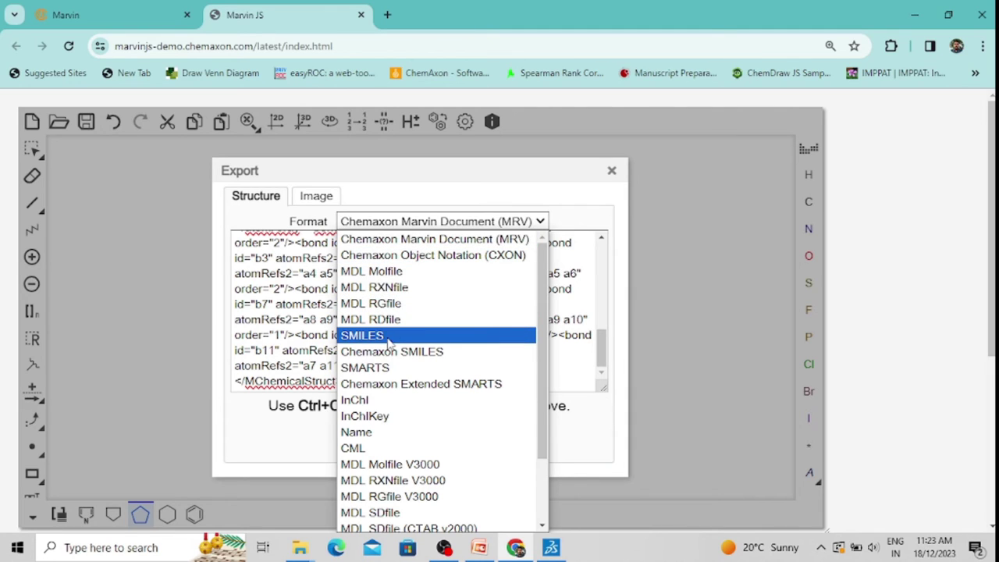
left_click(388, 337)
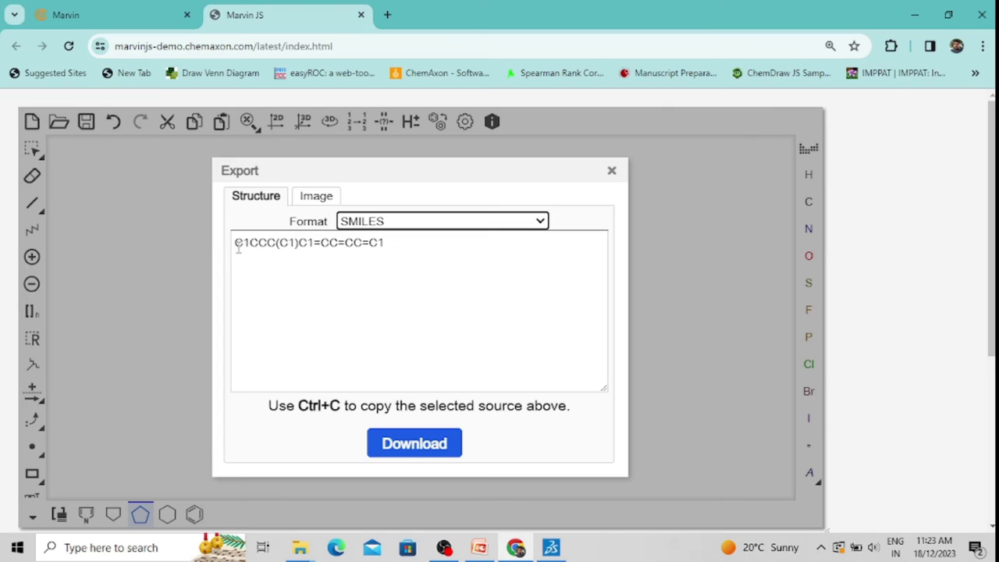
Copy the complete SMILES string from the export source.
left_click_drag(237, 244, 391, 243)
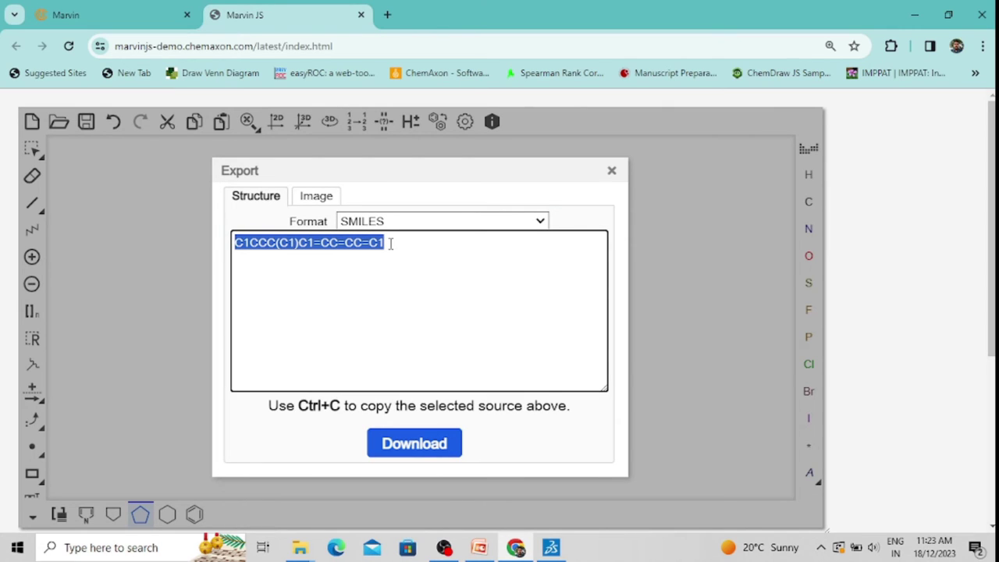
right_click(364, 242)
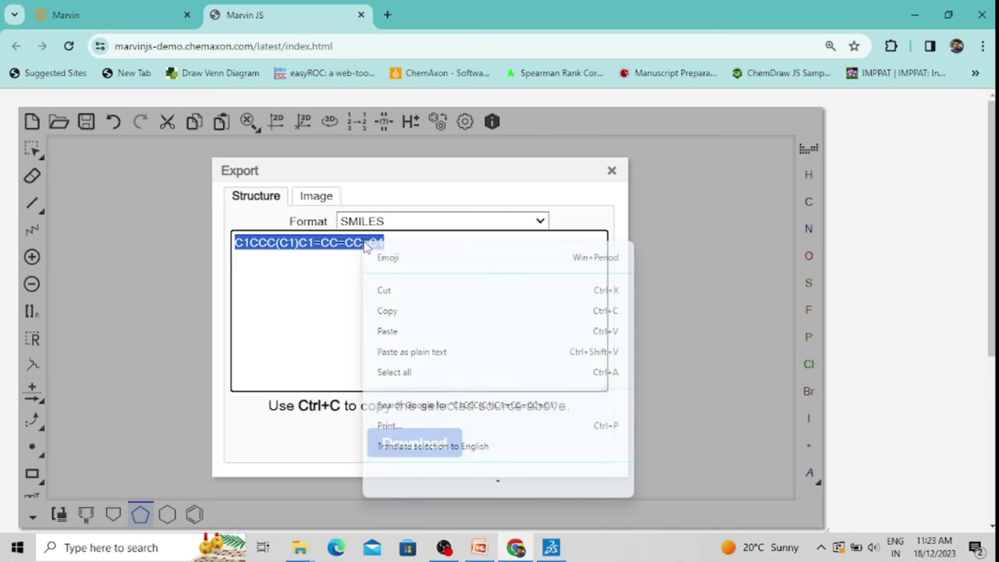
left_click(387, 311)
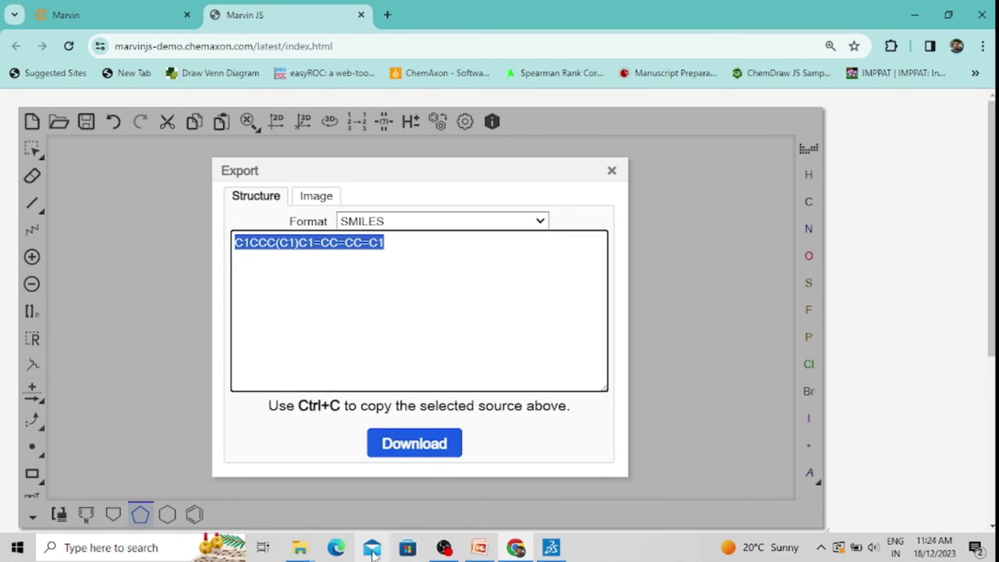
Switch to Open Babel GUI, paste the SMILES string as direct input instead of a file, and enable Generate 3D coordinates.
left_click(139, 547)
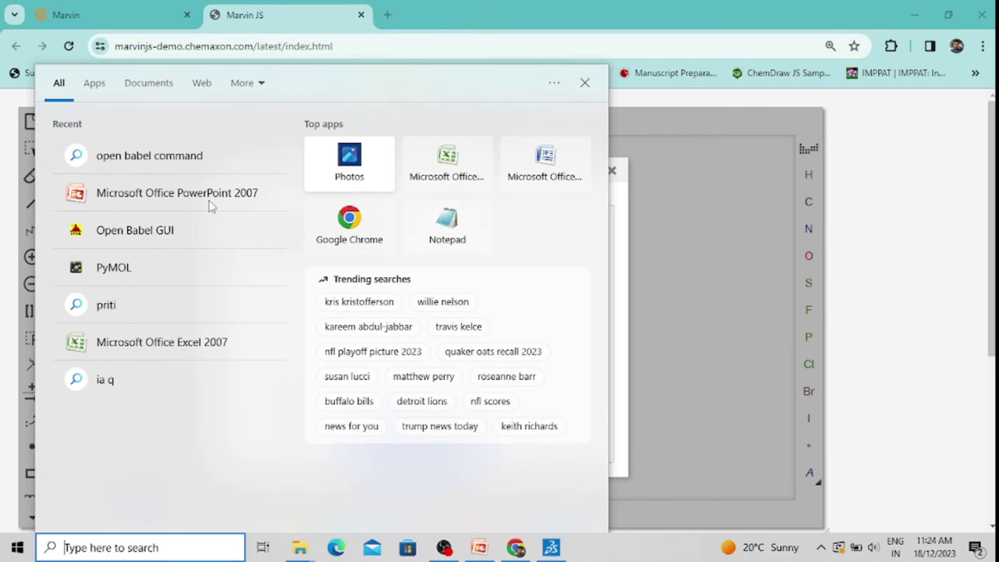
left_click(137, 229)
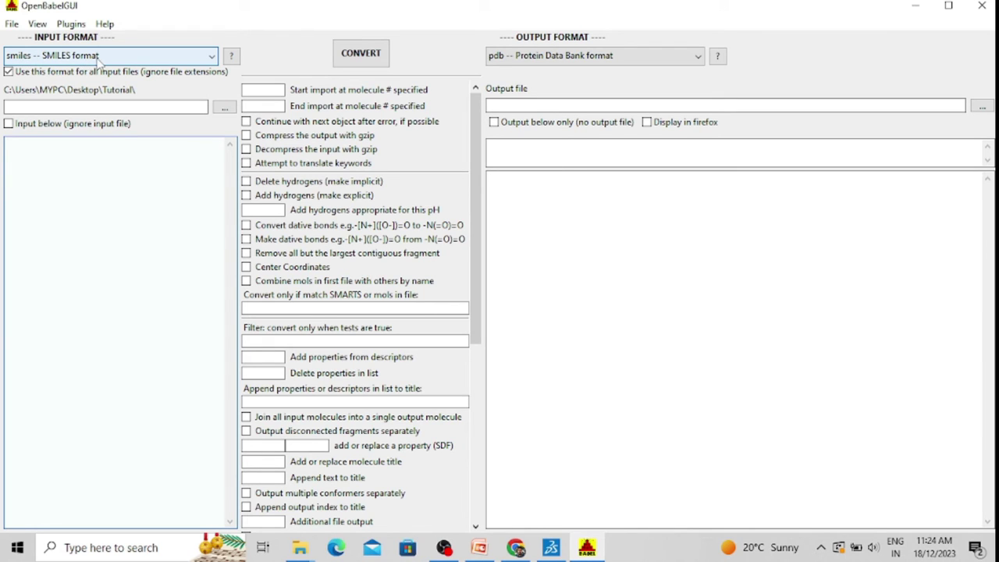
left_click(9, 125)
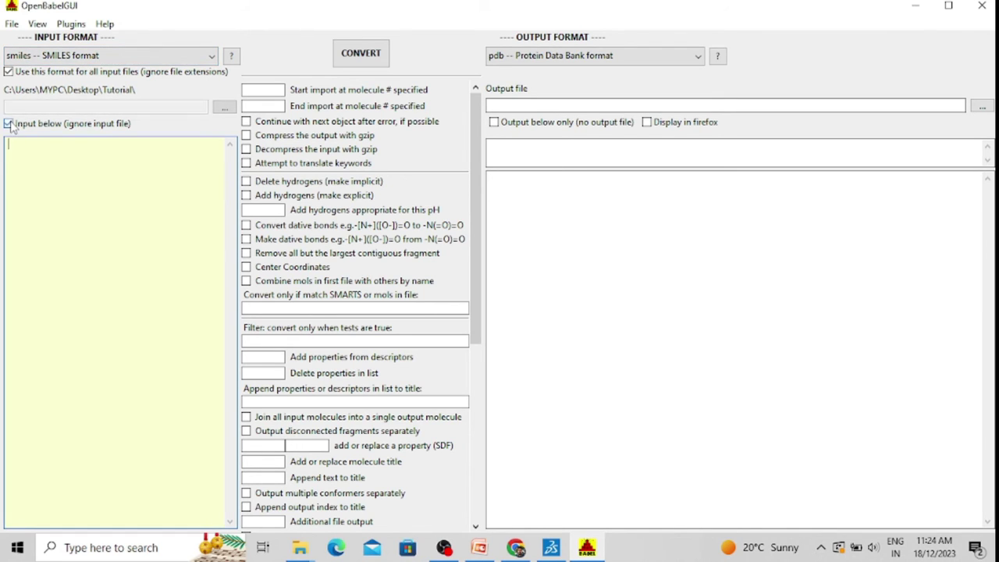
right_click(61, 181)
left_click(95, 245)
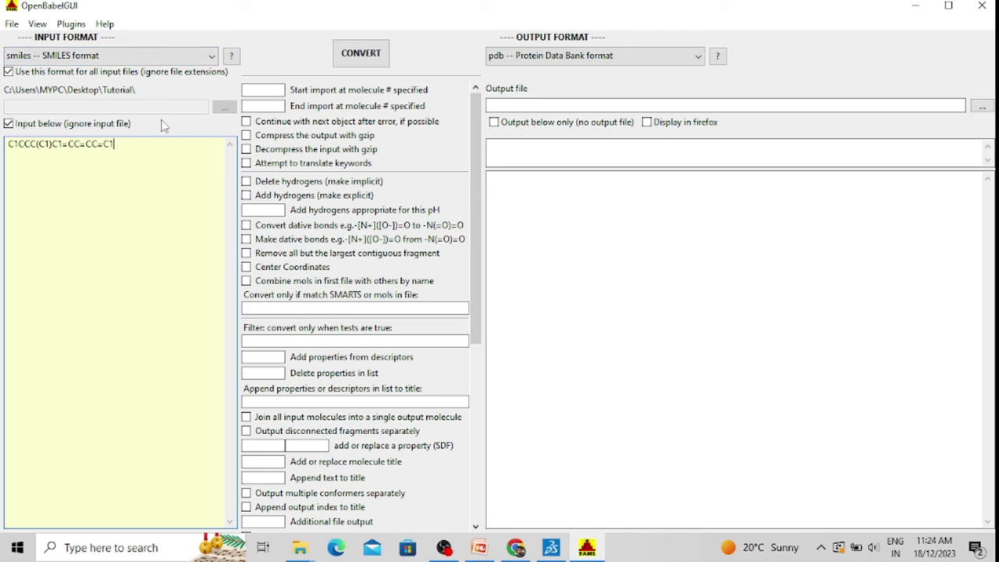
left_click_drag(481, 114, 488, 291)
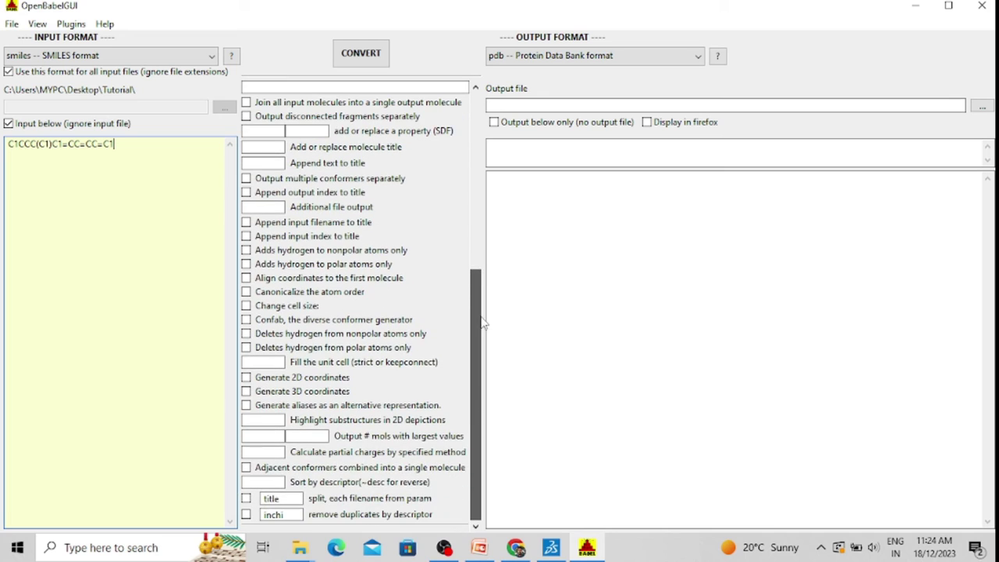
left_click(247, 393)
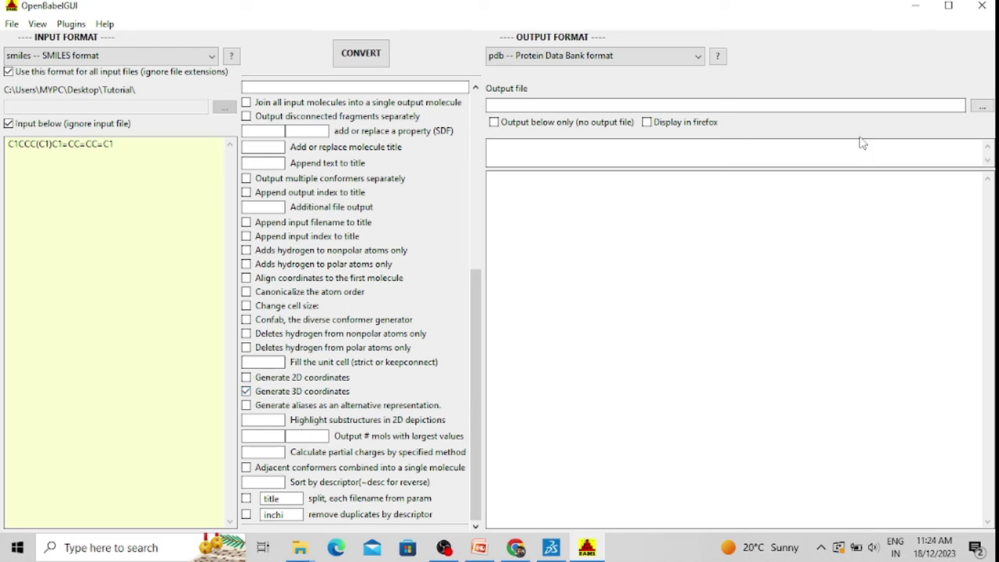
Set the output file to skecth.pdb on the Desktop and run the conversion.
left_click(981, 107)
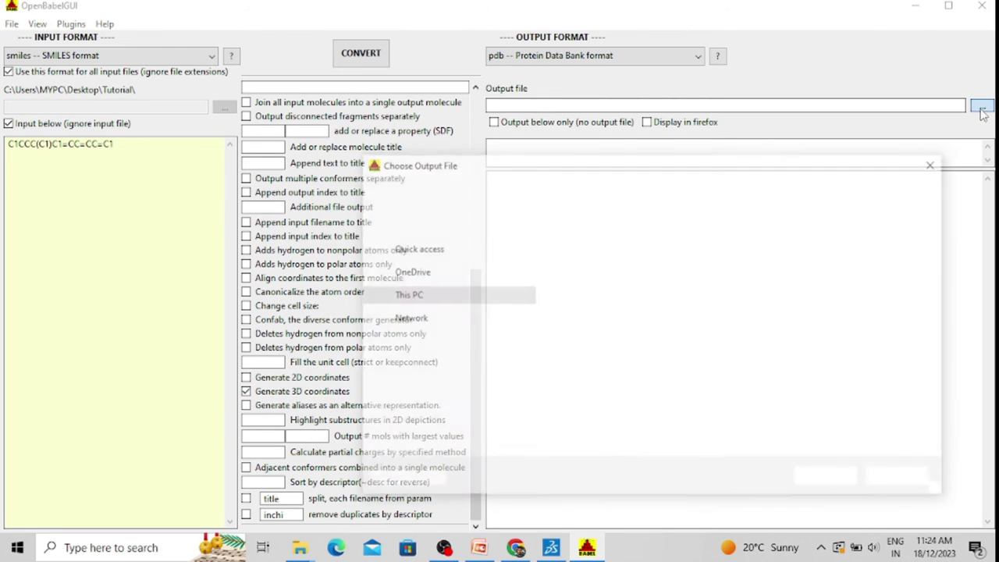
scroll(531, 297, "up", 3)
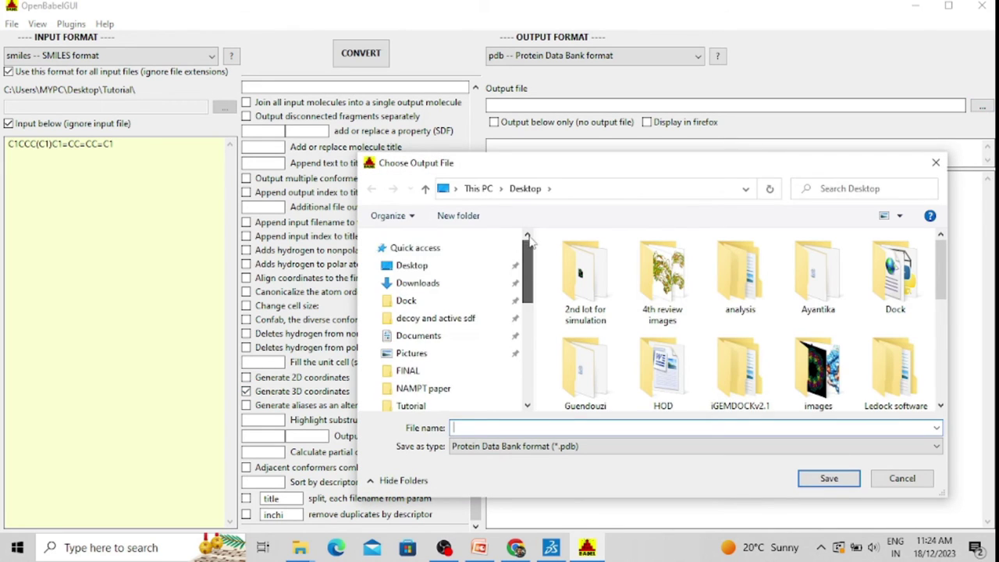
left_click(409, 267)
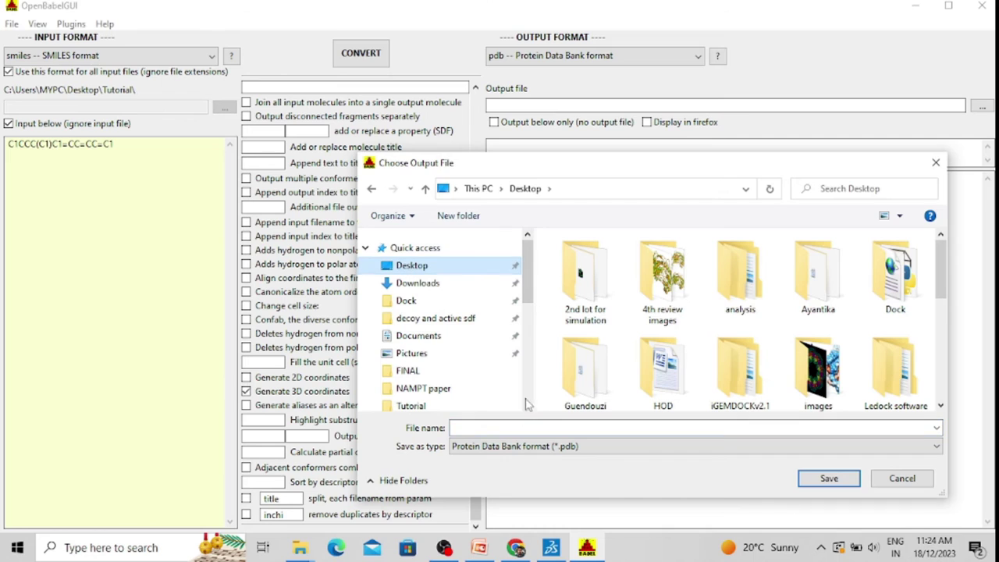
left_click(486, 428)
type("sk")
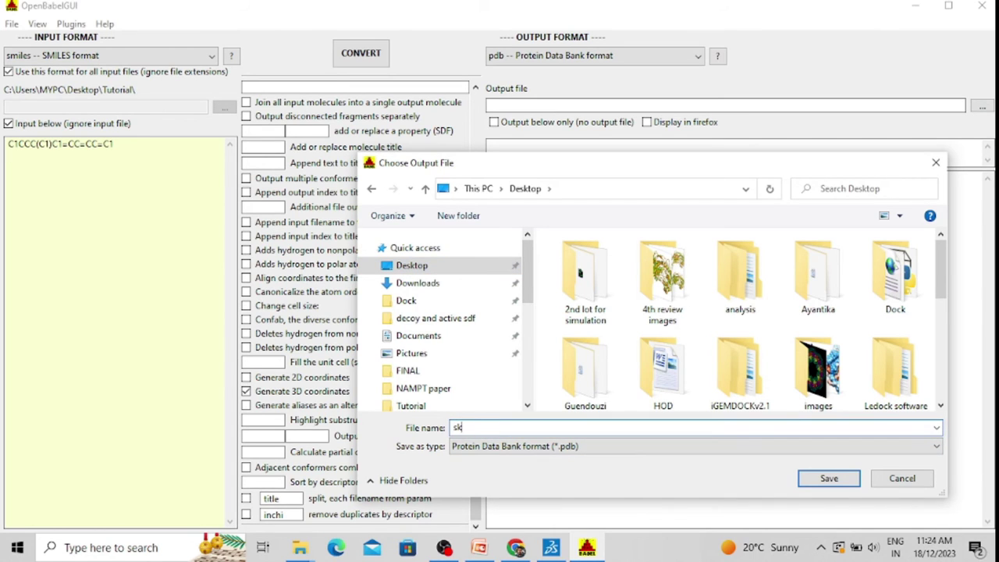
type("ecth,pdb")
key("BackSpace")
key("BackSpace")
key("BackSpace")
key("BackSpace")
type(".pdb")
left_click(829, 477)
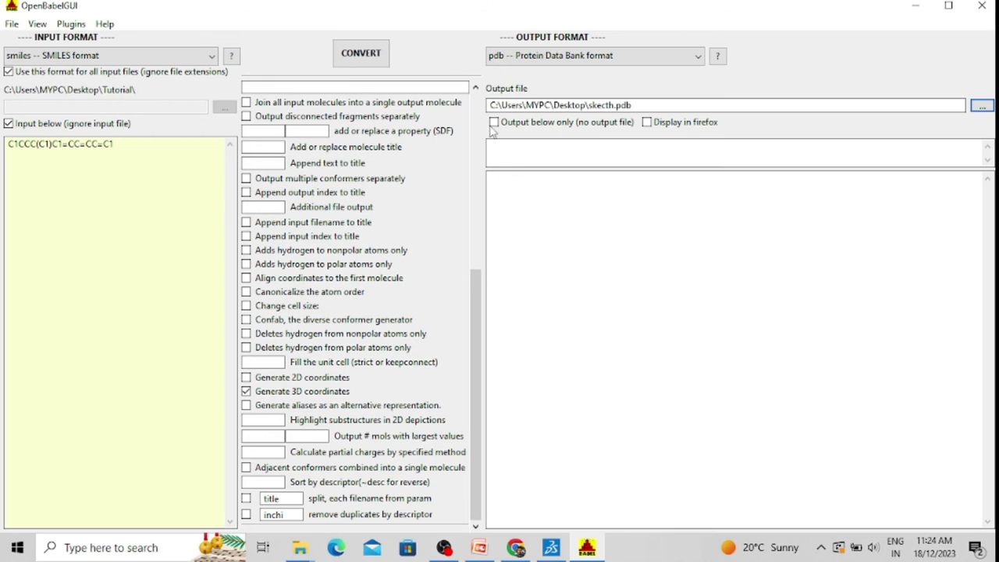
left_click(356, 52)
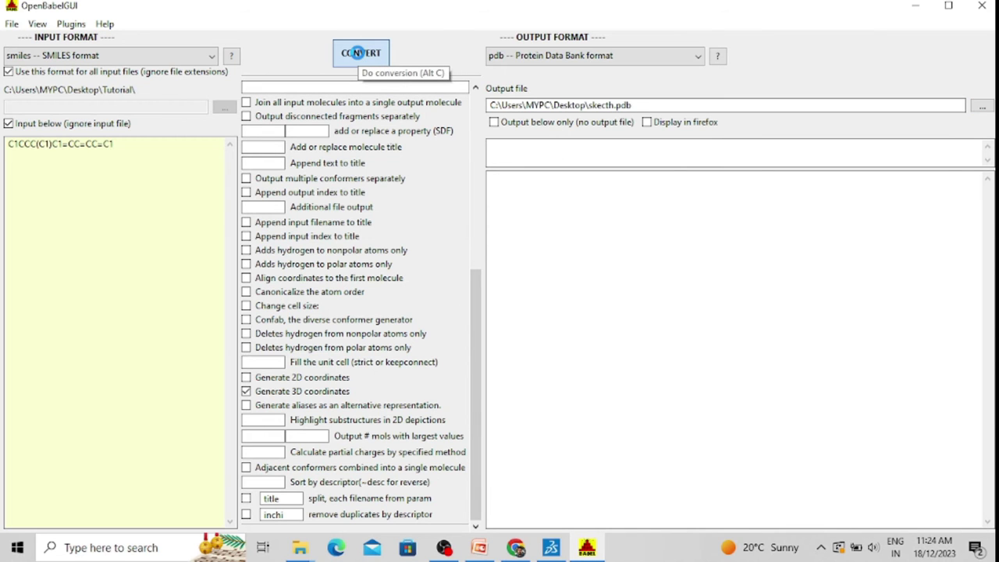
Open the skecth file from the Desktop in Discovery Studio and rotate the molecule to inspect it.
key("super+d")
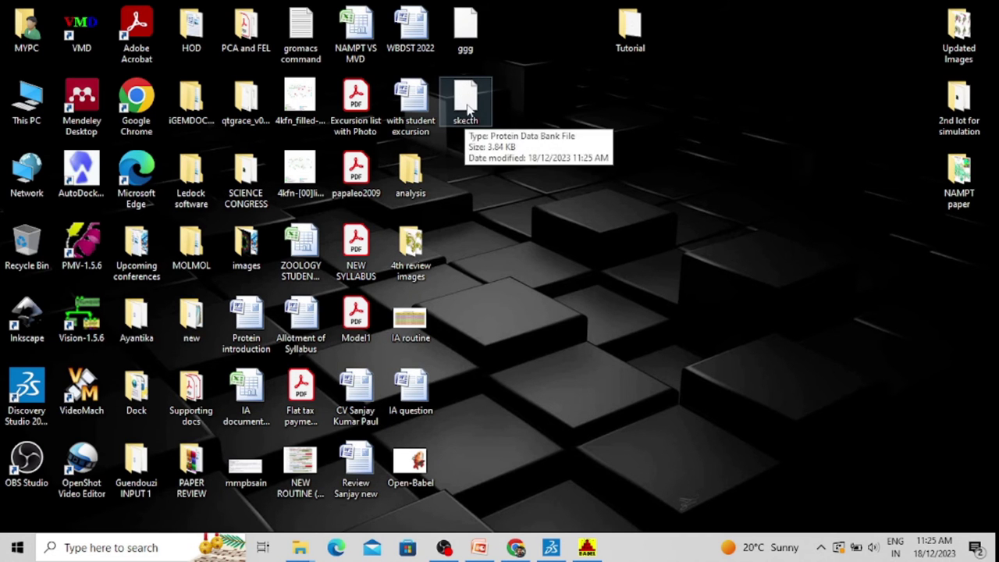
right_click(466, 102)
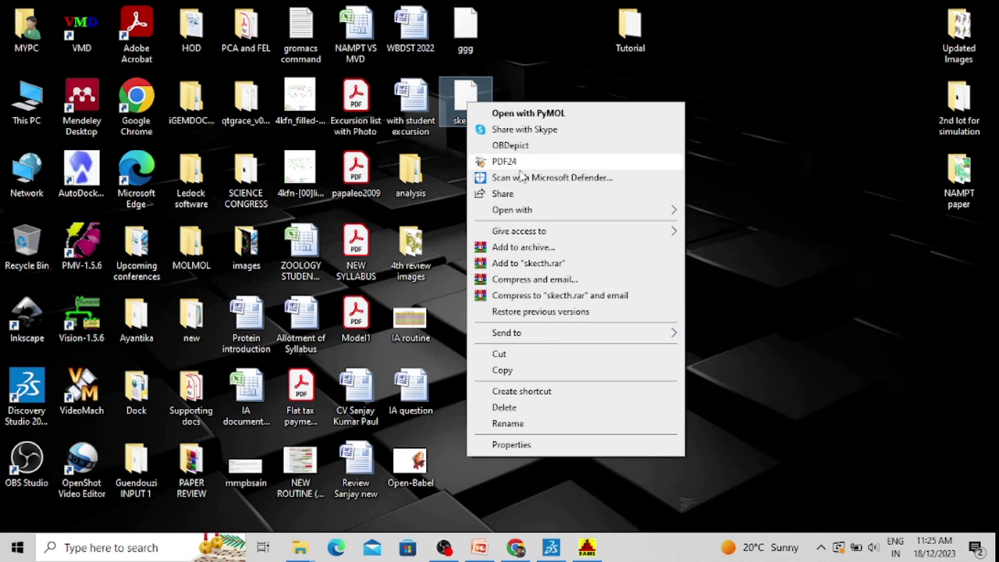
mouse_move(601, 214)
left_click(706, 207)
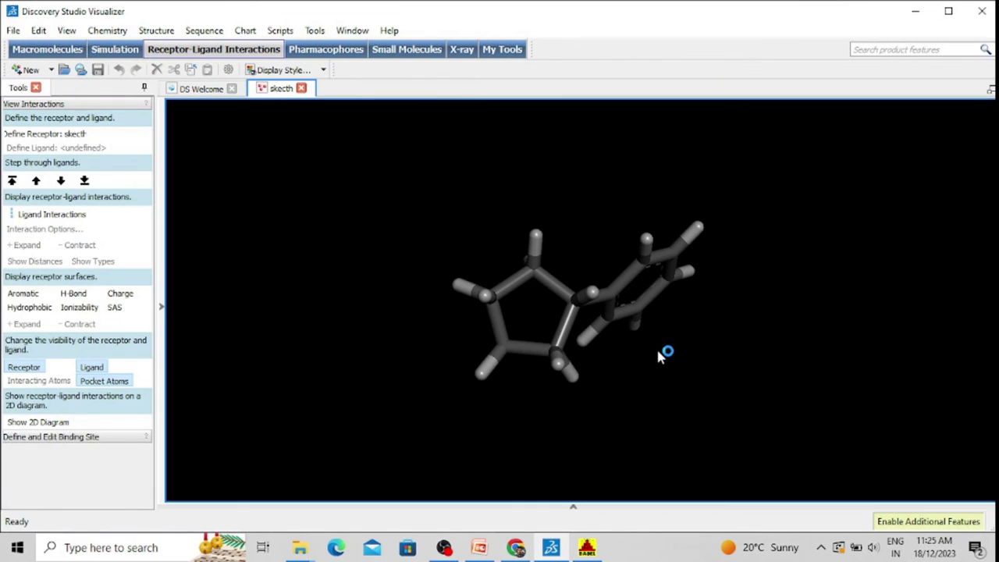
left_click_drag(665, 335, 577, 211)
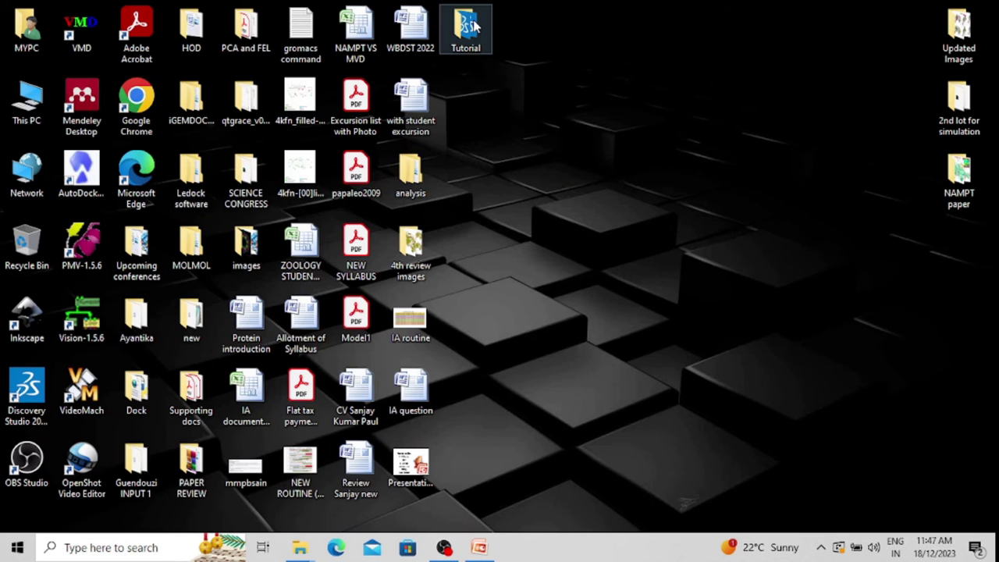
Open the Tutorial folder in a maximized File Explorer window and review the MOL2 files lig1 to lig10.
left_click(300, 547)
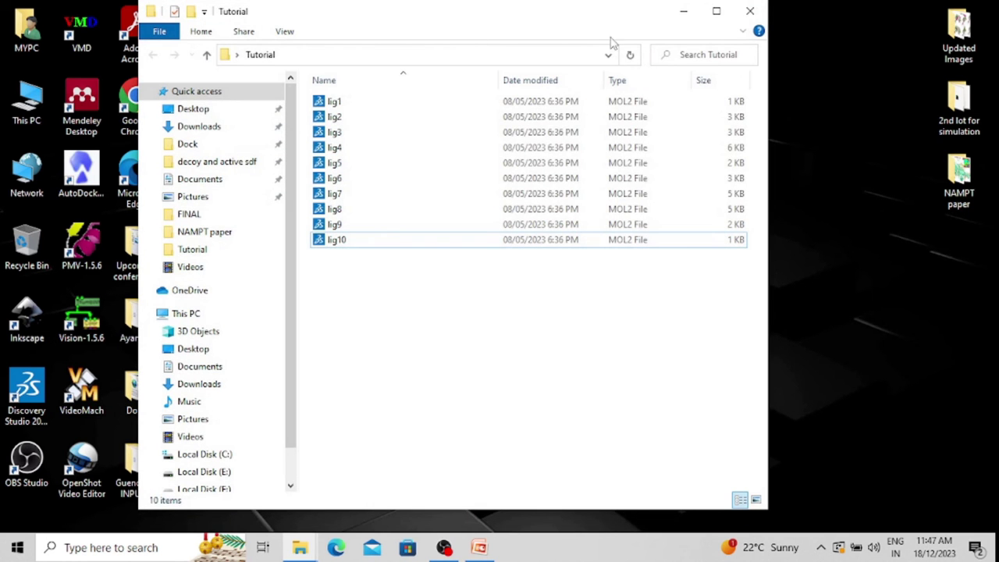
left_click(716, 12)
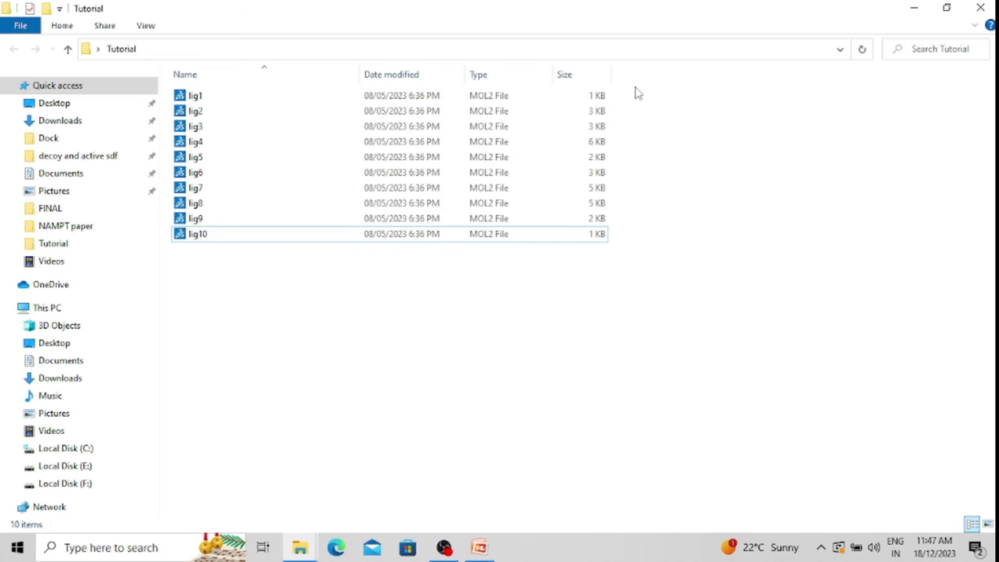
left_click_drag(635, 89, 567, 279)
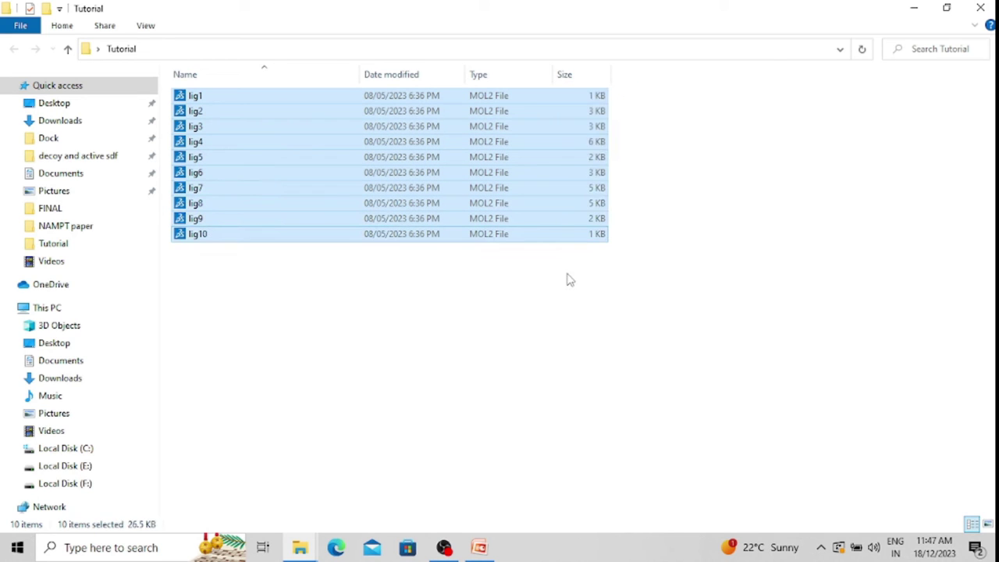
left_click(531, 277)
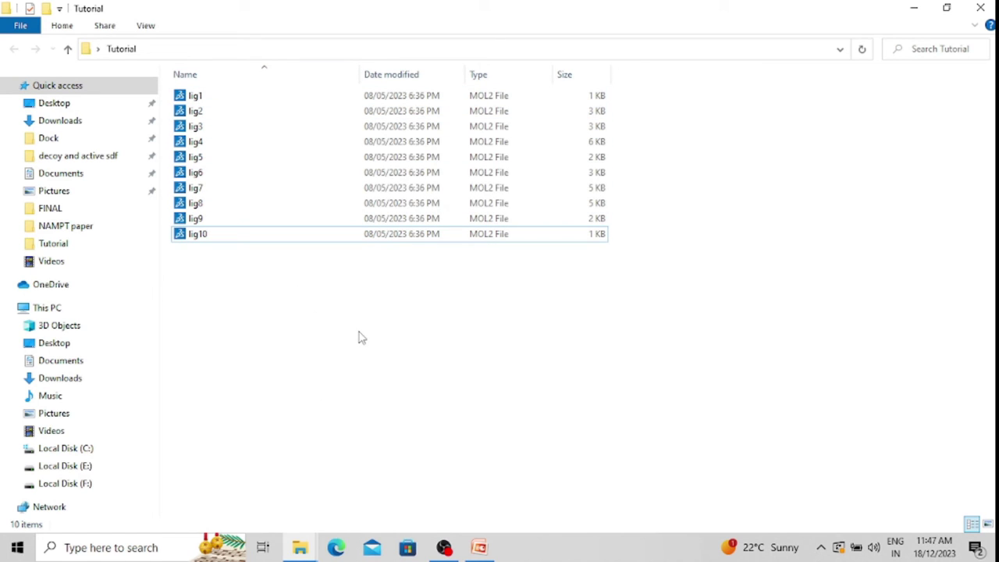
Copy the Tutorial folder's full path, C:\Users\MYPC\Desktop\Tutorial.
left_click(86, 50)
key("ctrl+c")
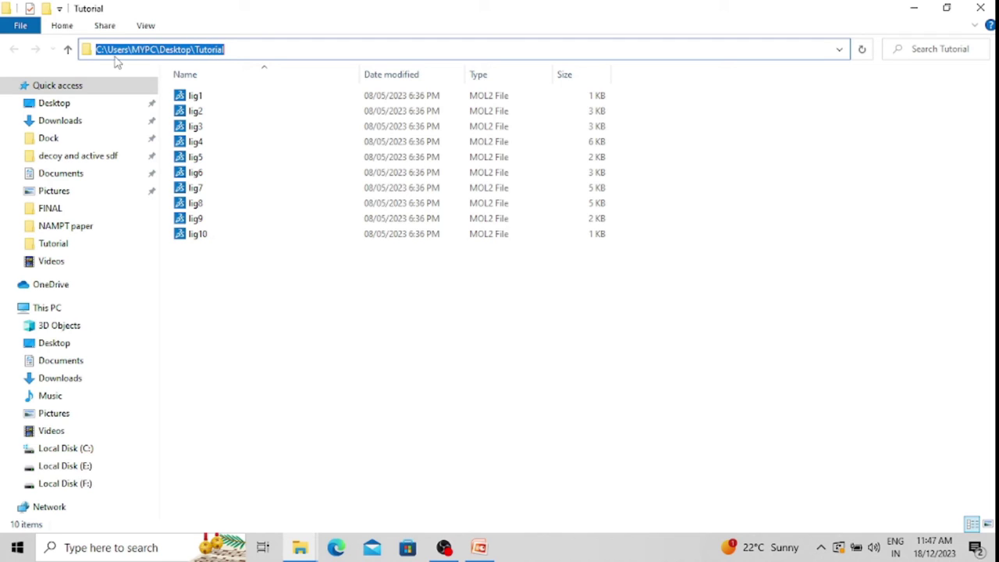
right_click(211, 50)
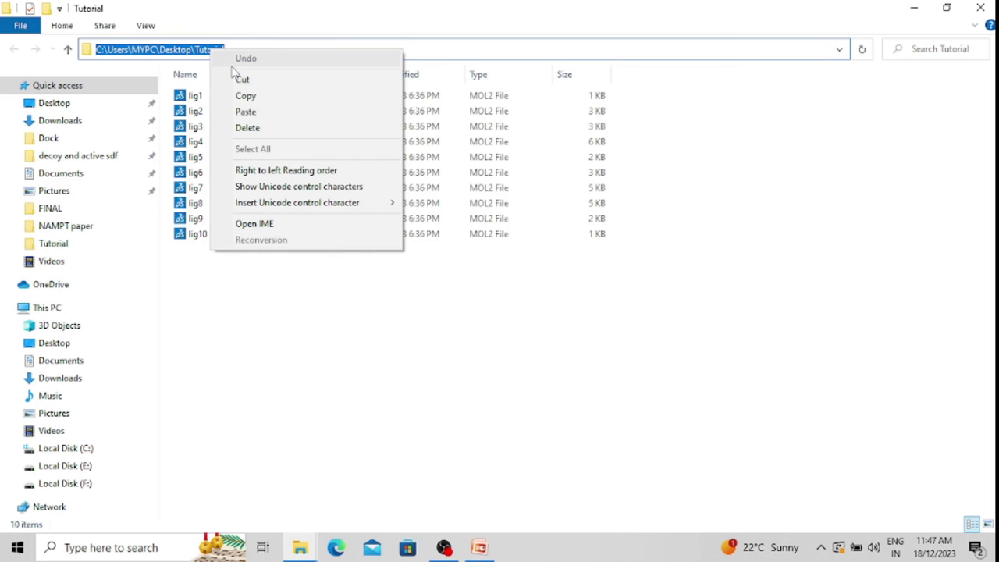
left_click(246, 95)
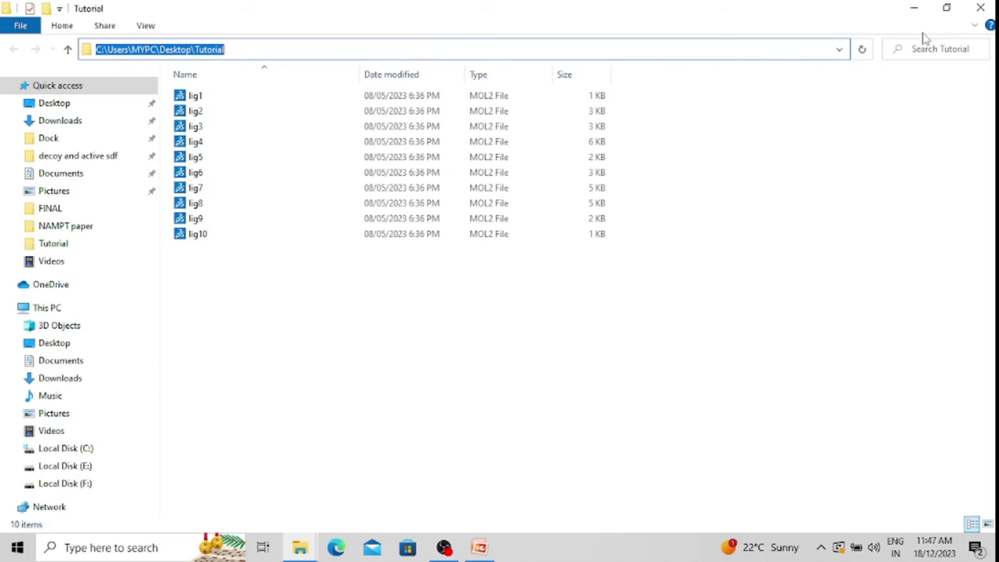
Open a maximized Command Prompt and change the directory to C:\Users\MYPC\Desktop\Tutorial.
left_click(128, 539)
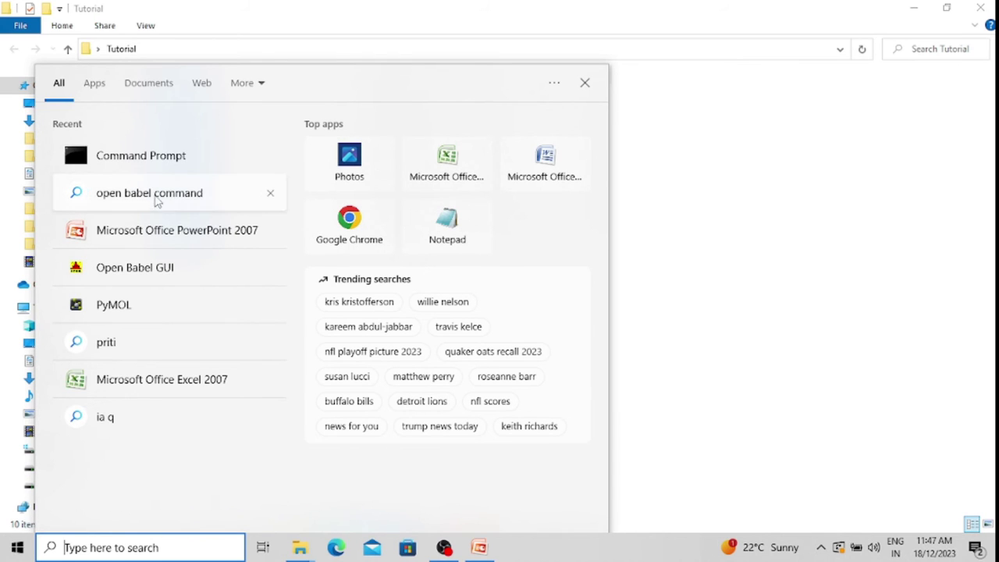
left_click(154, 161)
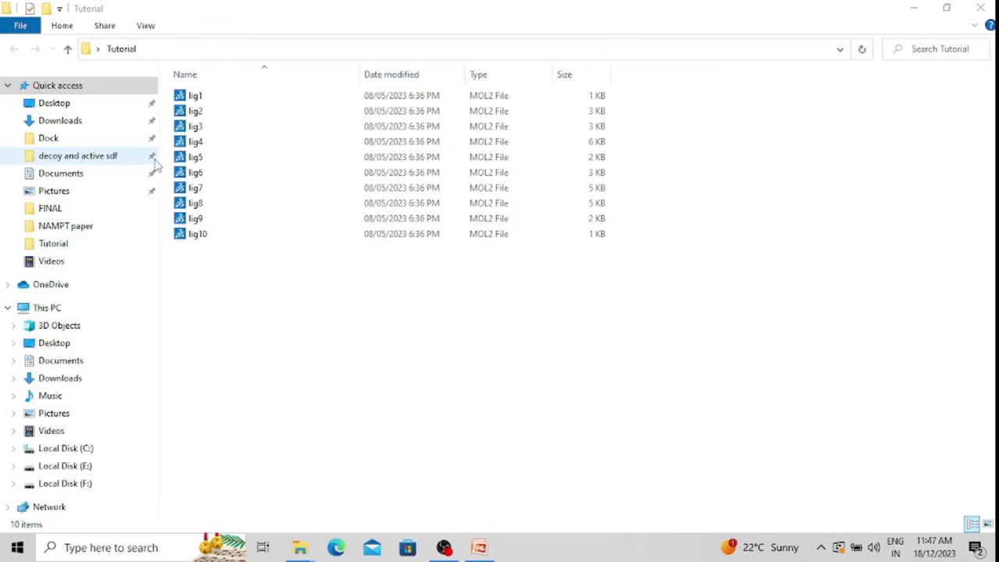
left_click(688, 30)
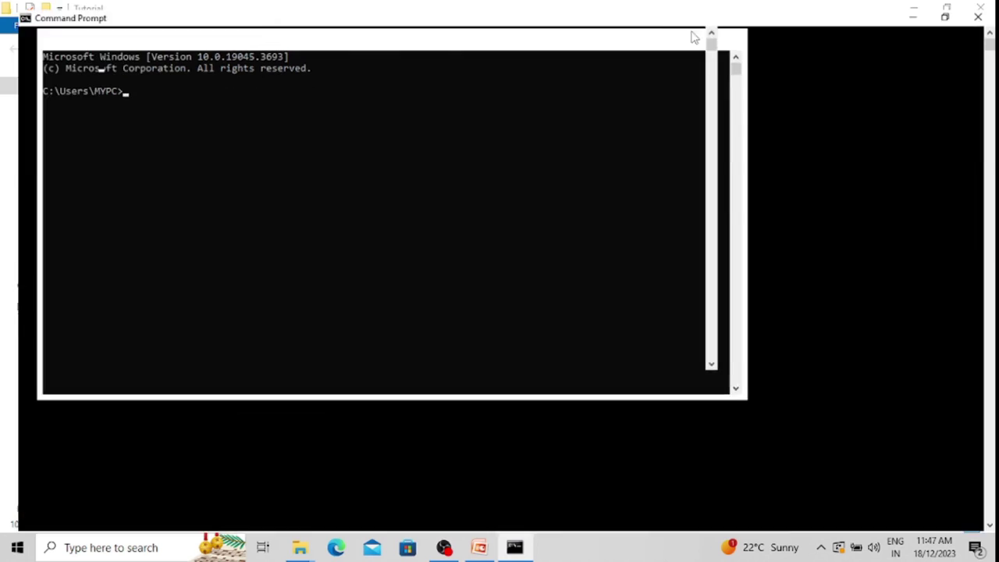
type("cd")
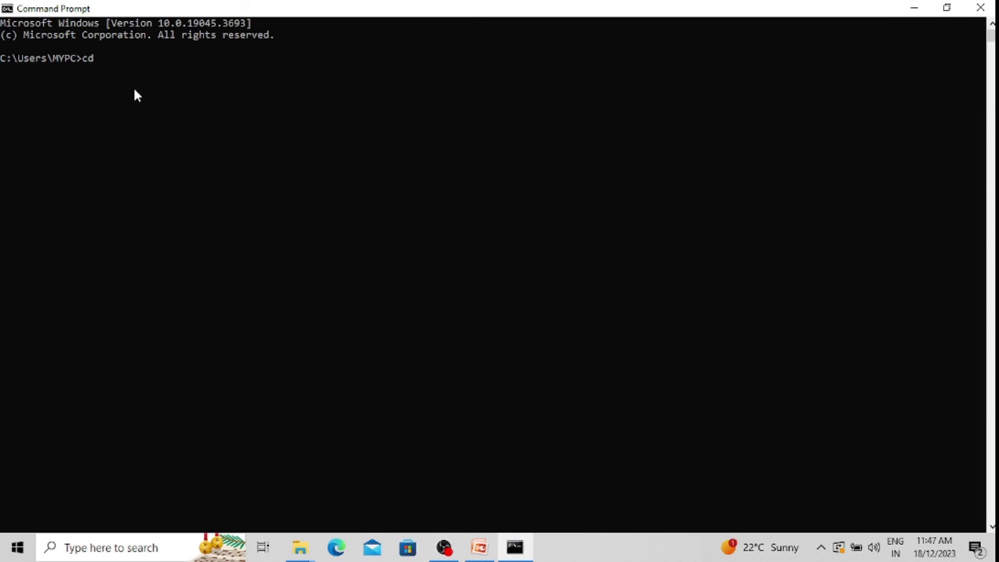
key("ctrl+v")
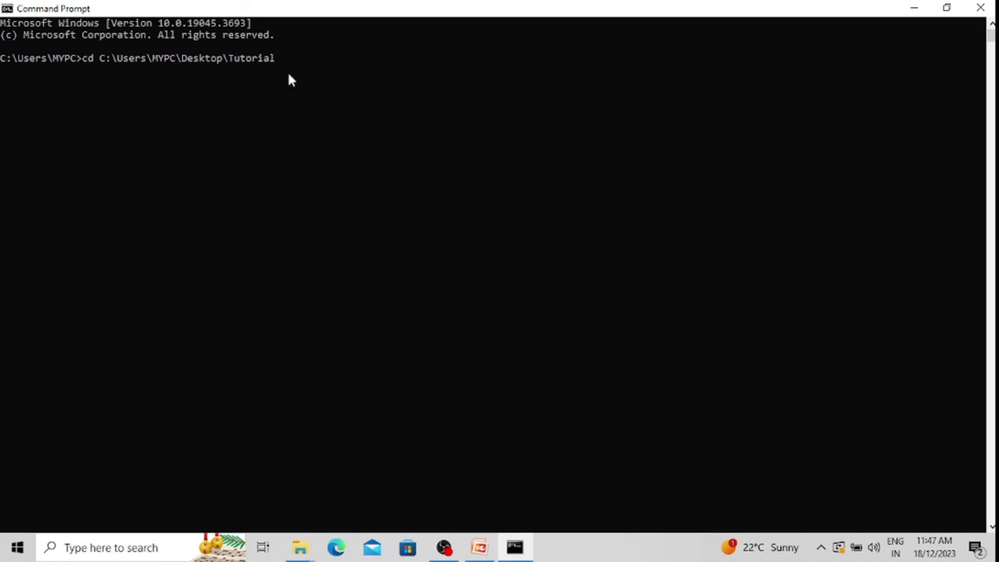
key("Return")
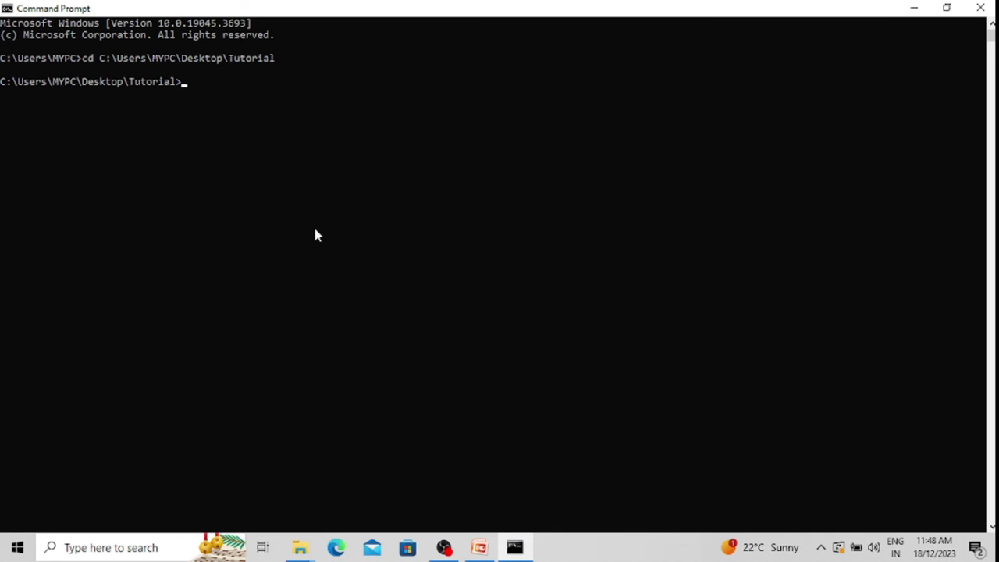
Combine the MOL2 ligands into one file by running "Obabel * .mol2 -O new.pdb", and locate the new file in the Tutorial folder.
type("Obabel")
type("* .mol2")
type("-O")
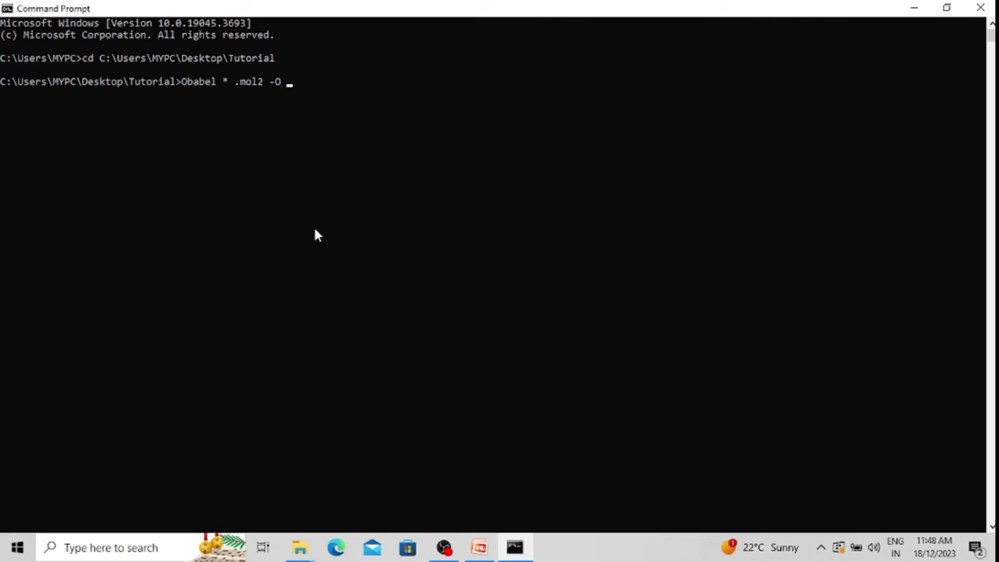
type("new.pdb")
key("Return")
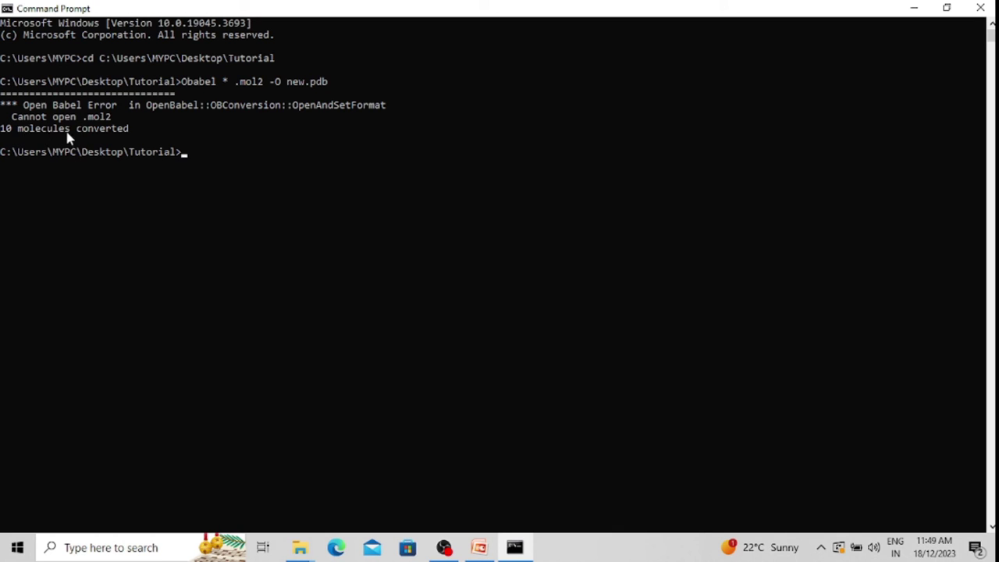
left_click(913, 8)
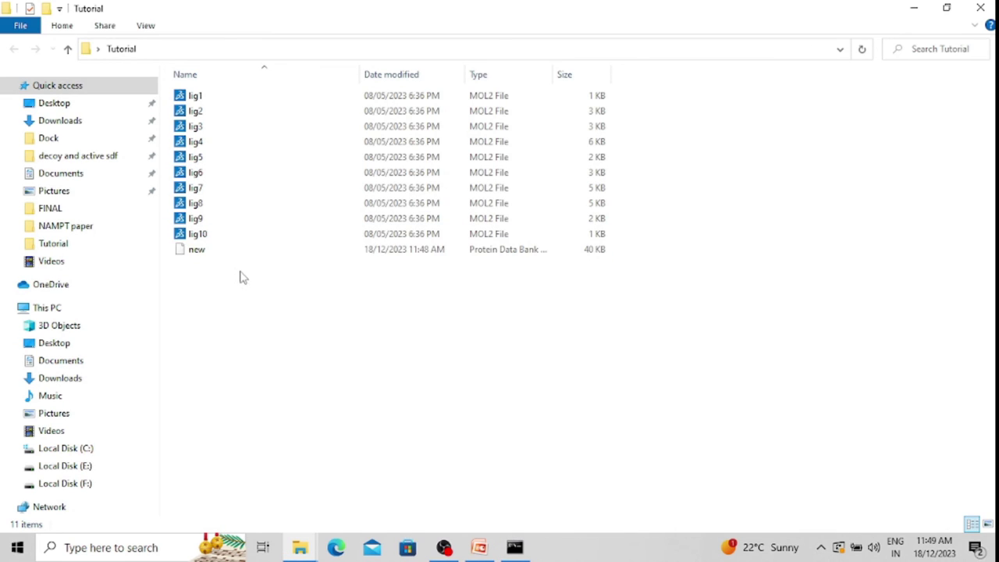
left_click(216, 252)
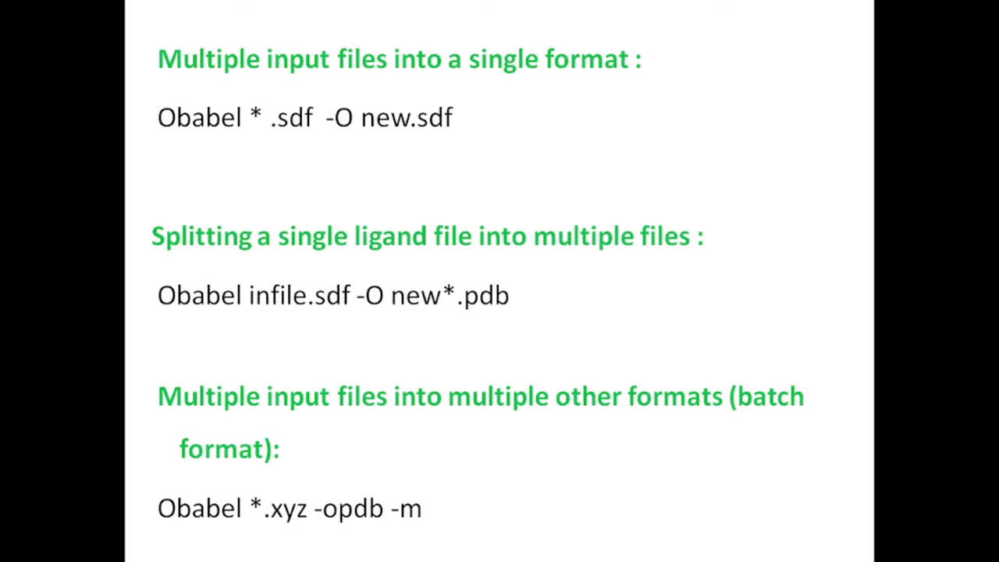
End the slide show and return to the Tutorial folder in File Explorer to look at the new PDB file.
key("Escape")
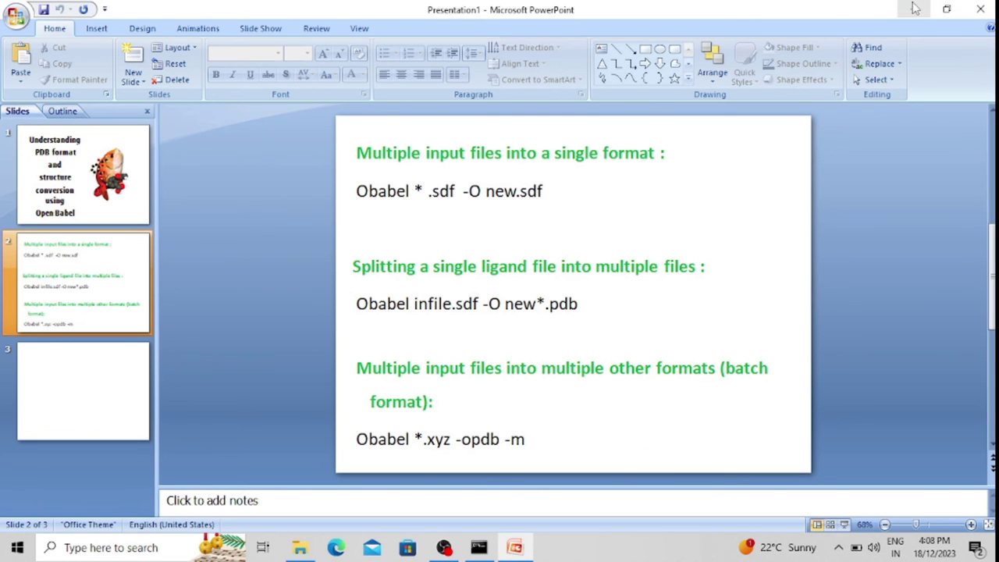
left_click(915, 8)
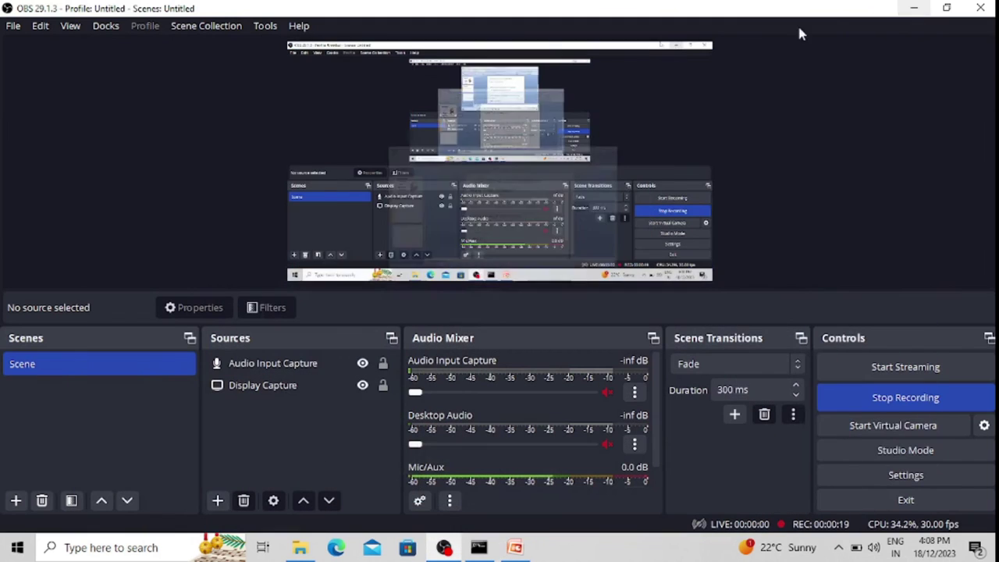
left_click(312, 548)
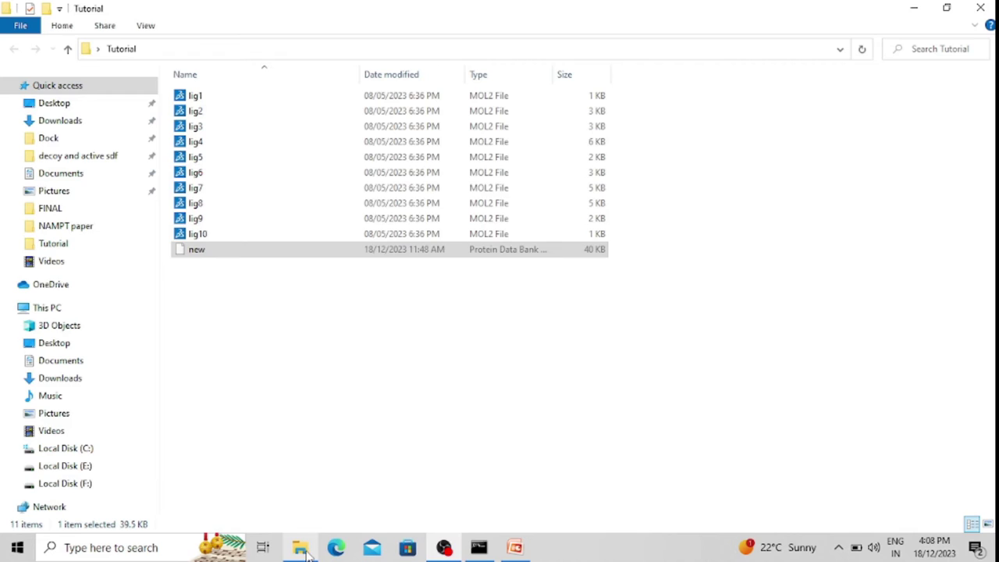
left_click(201, 250)
left_click(474, 283)
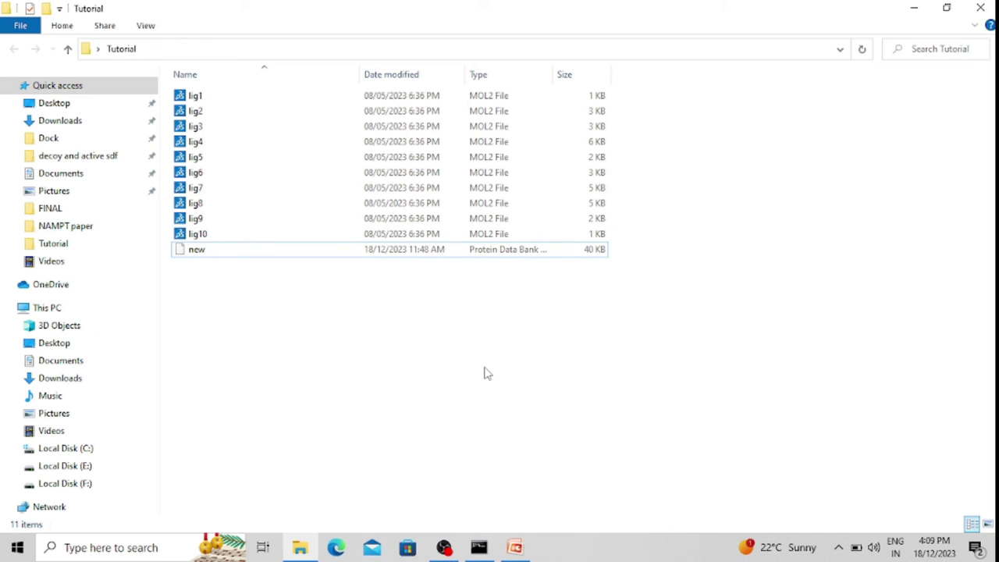
Split new.pdb into separate SDF files by running "Obabel new.pdb -O structure*.sdf" in a maximized Command Prompt.
left_click(479, 548)
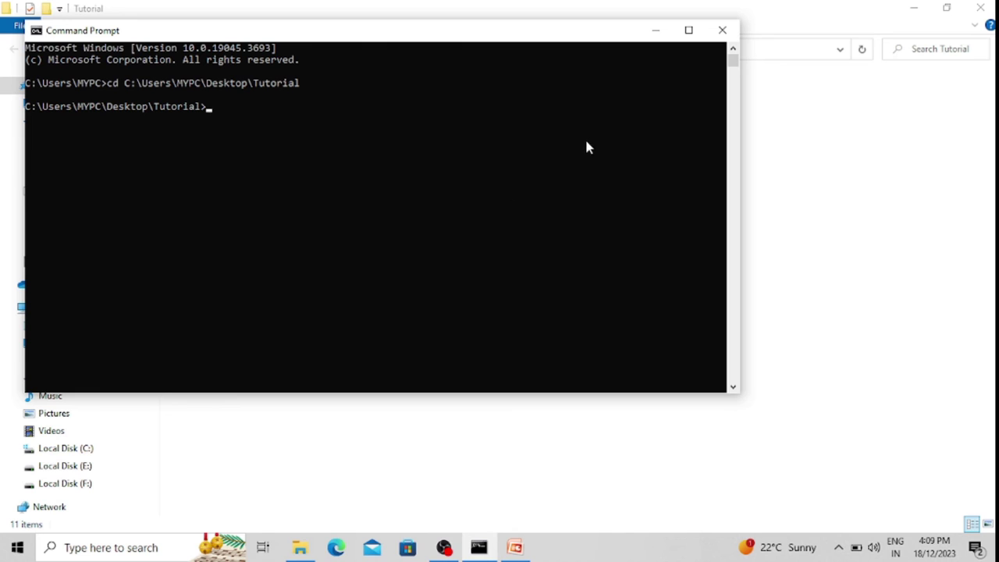
left_click(689, 29)
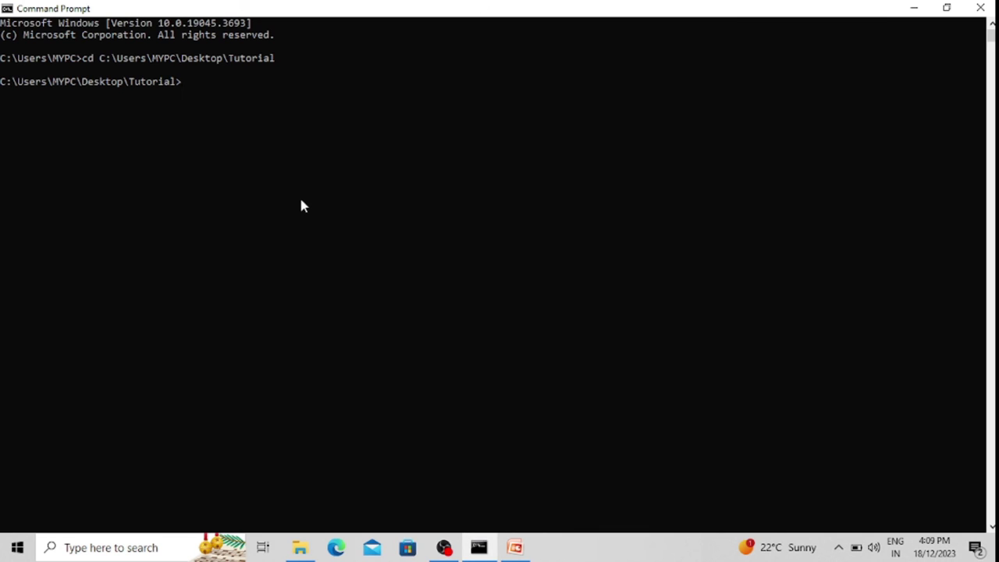
type("Obael")
key("BackSpace")
key("BackSpace")
key("BackSpace")
type("abel new.pdb -O")
type("structure")
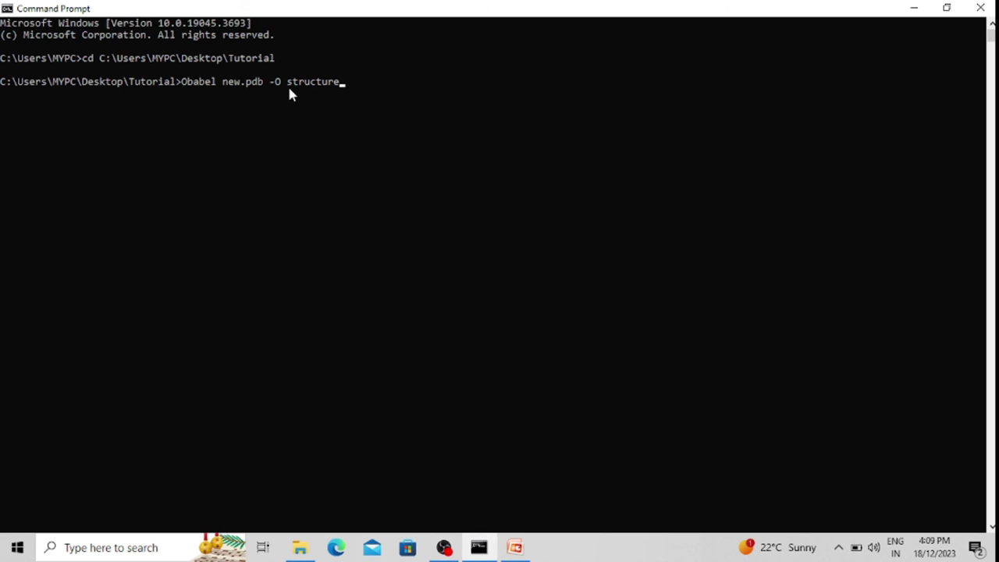
type("*.sdf")
key("Return")
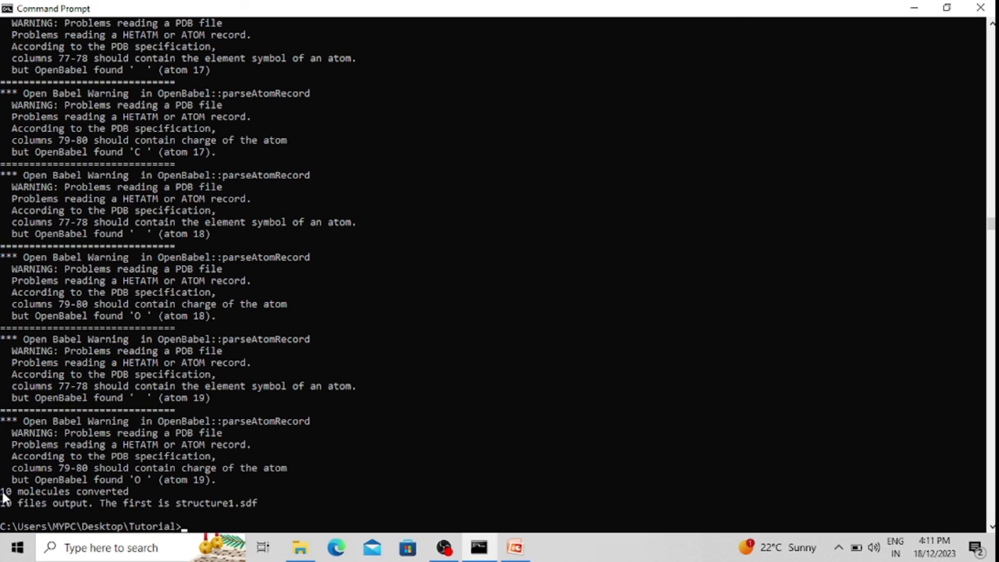
Return to the Tutorial folder and compare the split SDF structure files with the source file new.
left_click(914, 8)
left_click(911, 7)
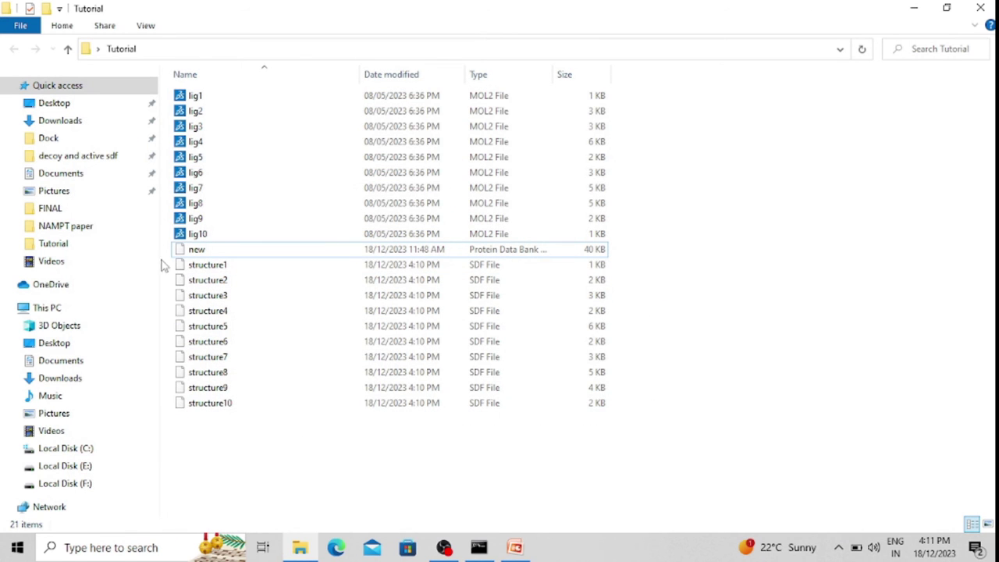
left_click_drag(165, 263, 617, 412)
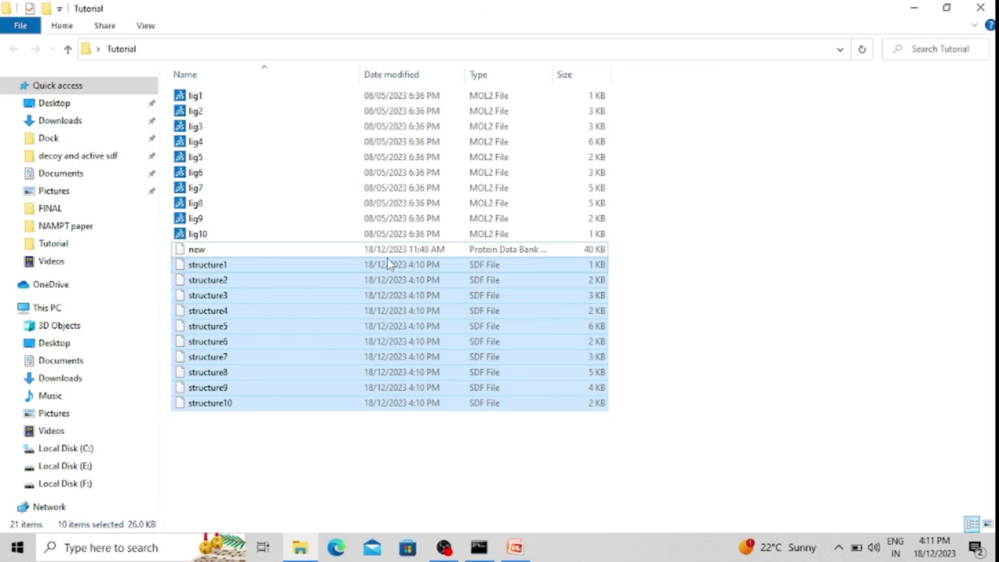
left_click(452, 254)
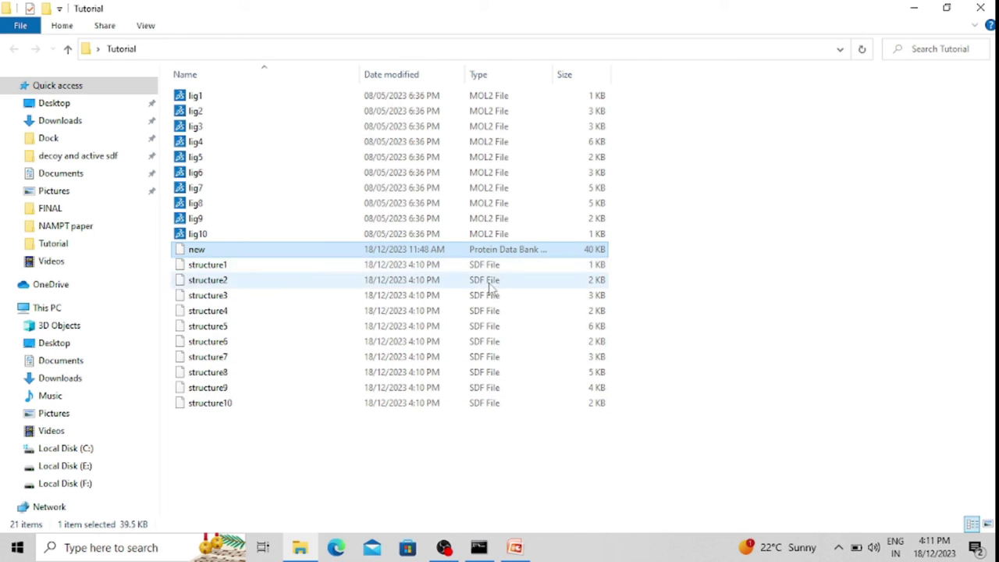
left_click(487, 445)
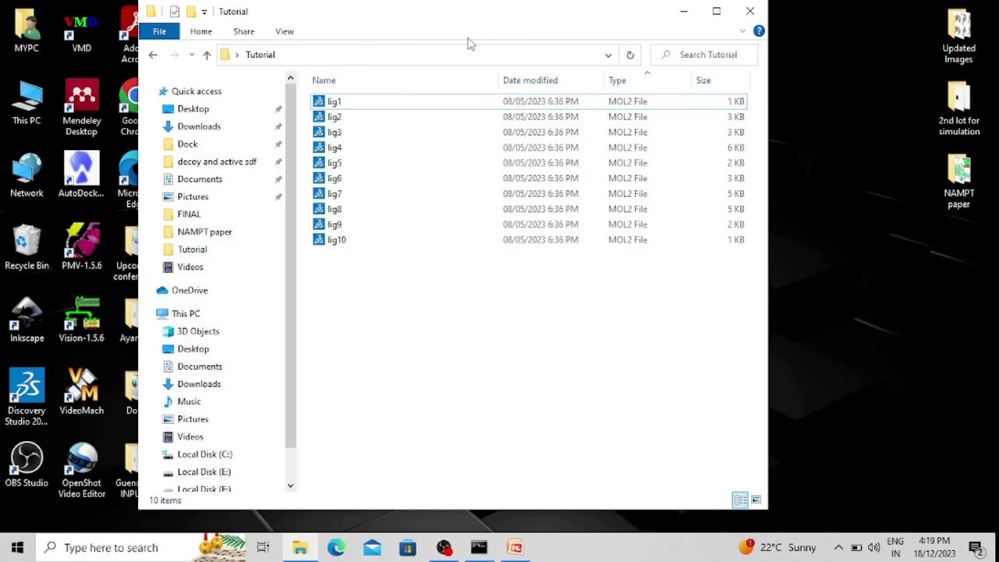
Maximize the Tutorial folder window and review the MOL2 files lig1 to lig10.
left_click(713, 9)
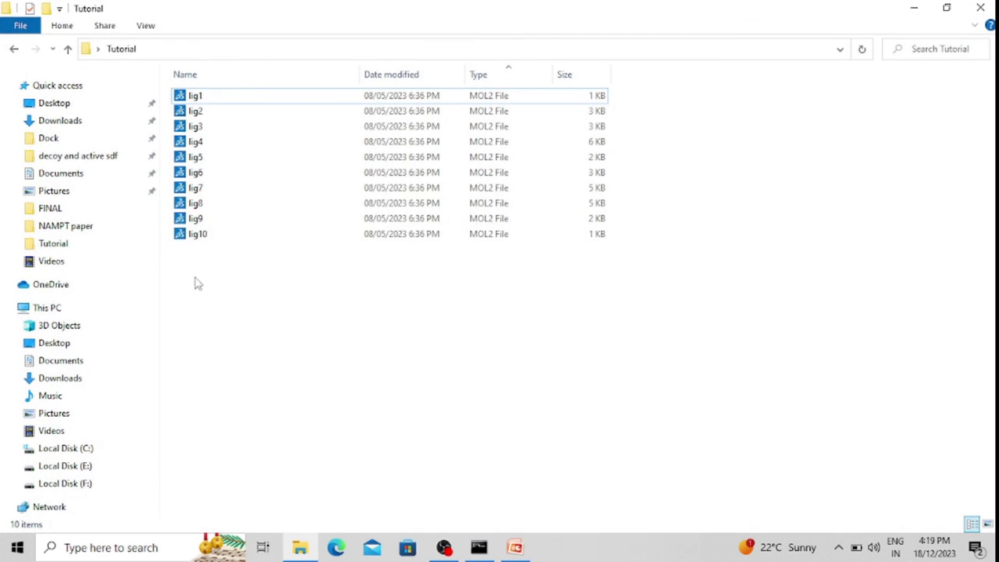
left_click_drag(200, 281, 184, 93)
left_click(667, 157)
Batch-convert the MOL2 ligands to individual PDB files by running "Obabel * .mol2 -opdb -m" in a maximized Command Prompt.
left_click(478, 548)
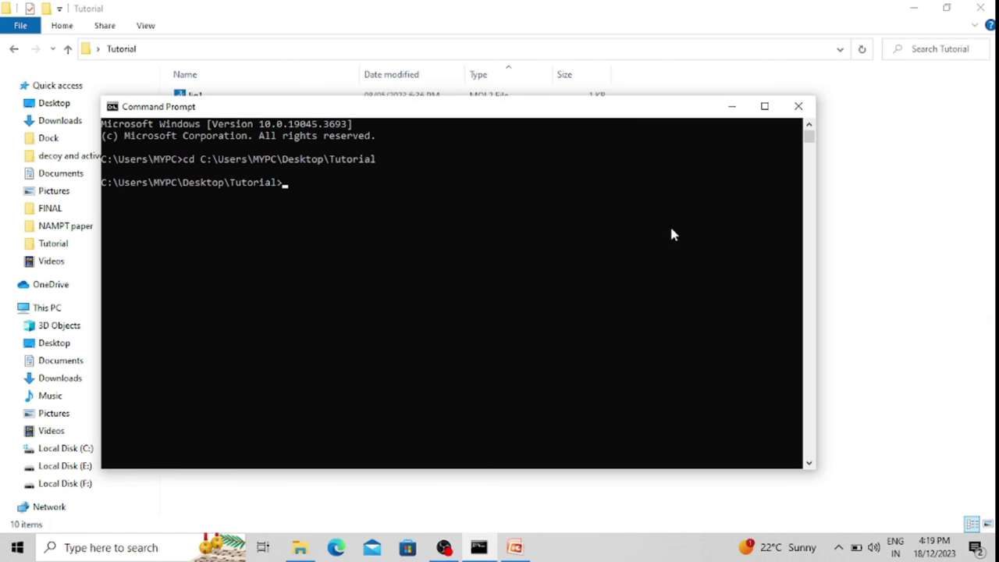
left_click(763, 104)
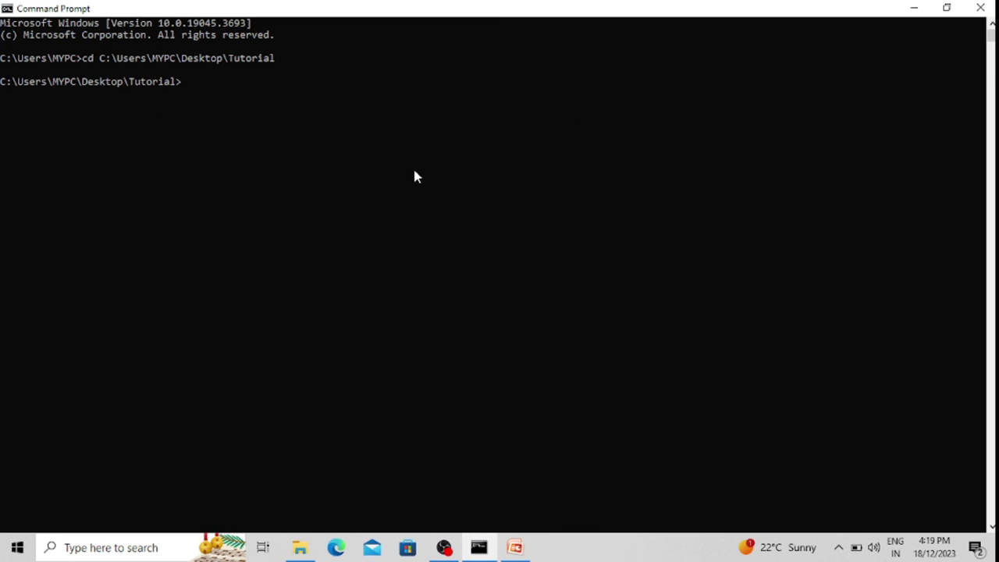
type("Obaml")
key("BackSpace")
key("BackSpace")
key("BackSpace")
type("abel * .mol2 -o")
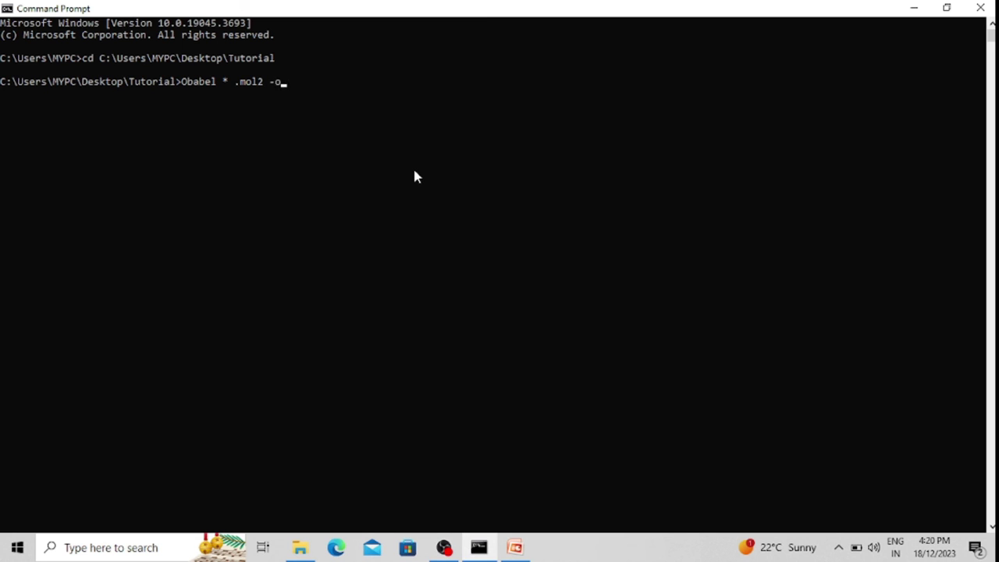
type("pdb -m")
key("Return")
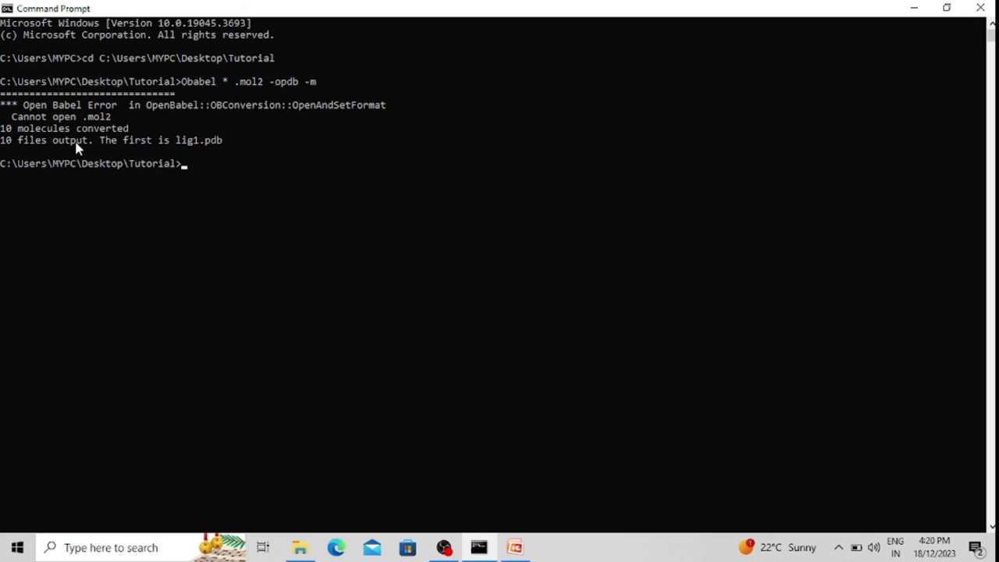
Review the converted lig PDB files in the Tutorial folder and close the folder window.
left_click(914, 8)
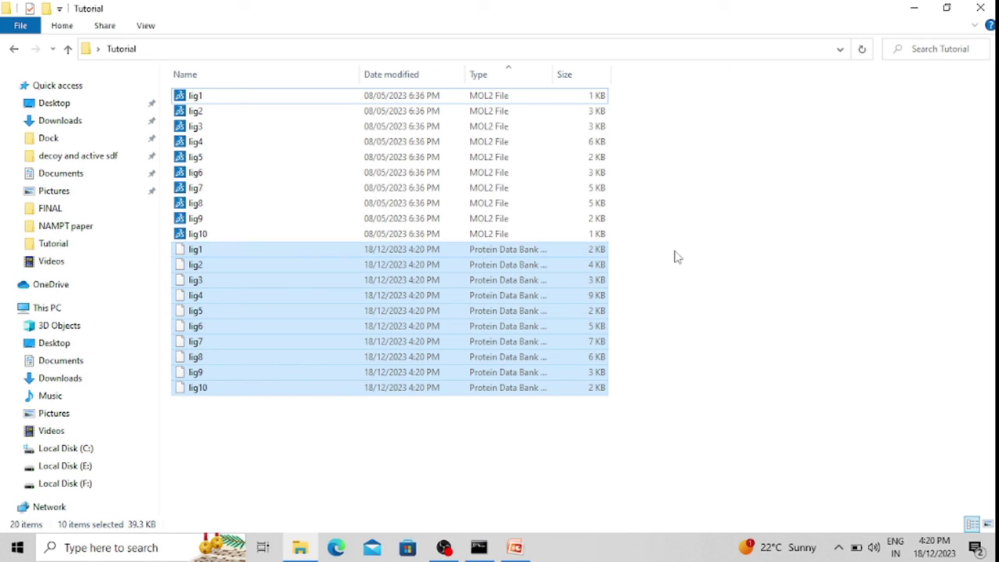
left_click(716, 234)
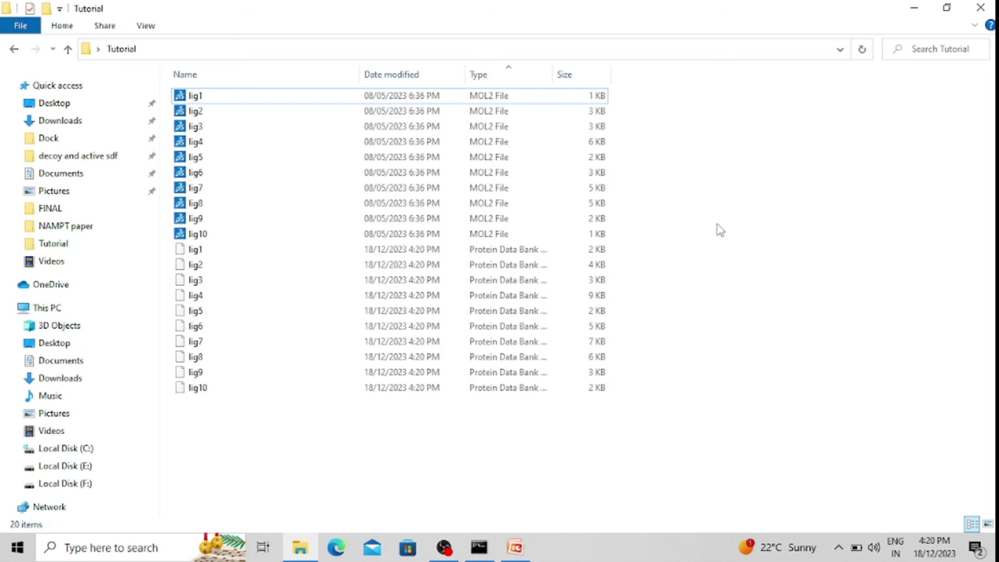
left_click(982, 11)
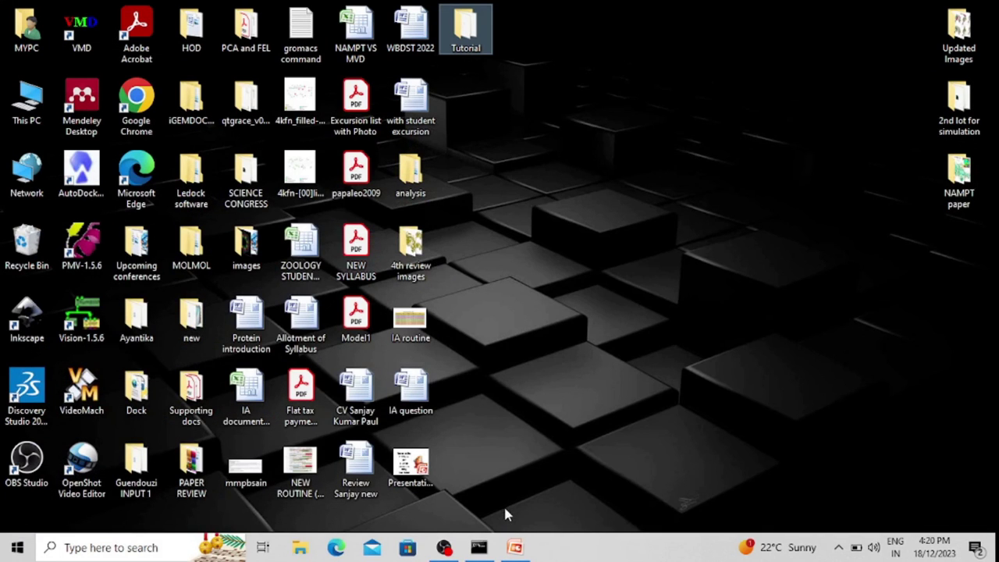
Switch to PowerPoint and close Presentation1.
left_click(515, 549)
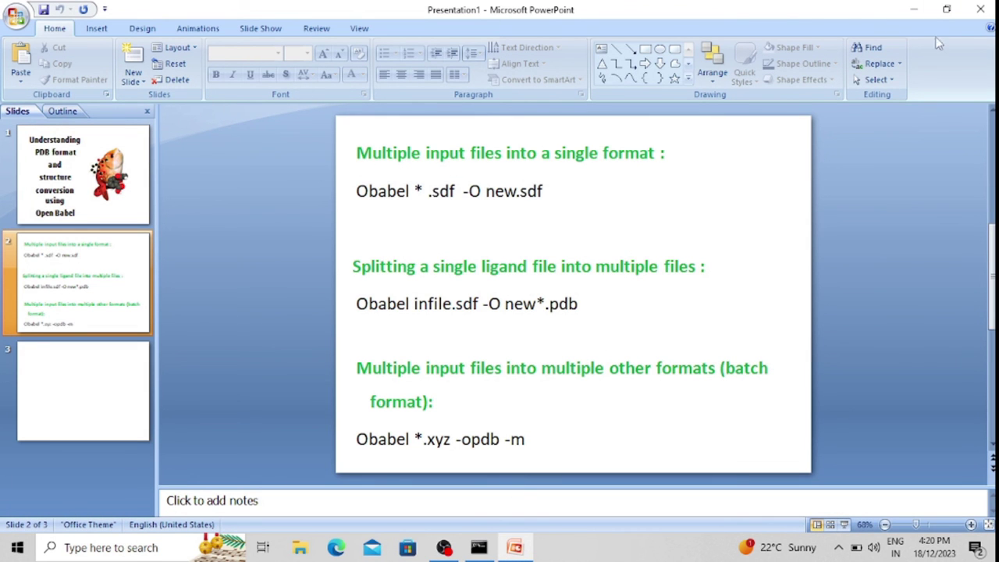
left_click(981, 11)
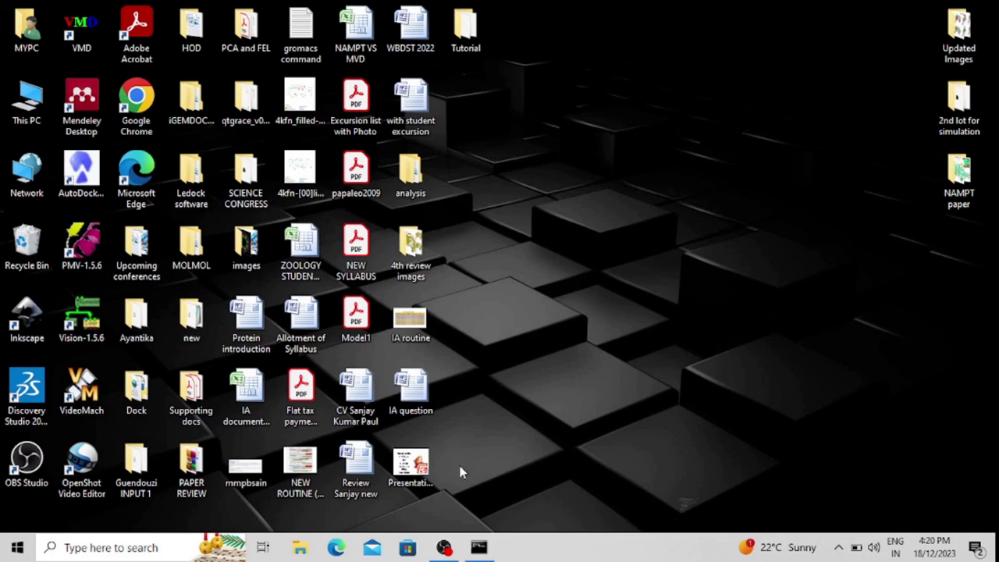
left_click(443, 548)
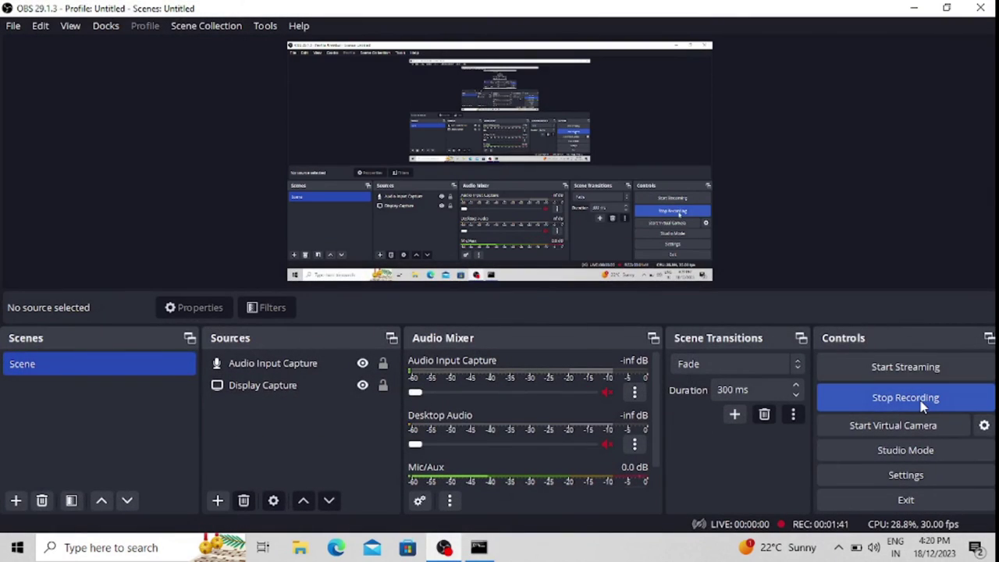